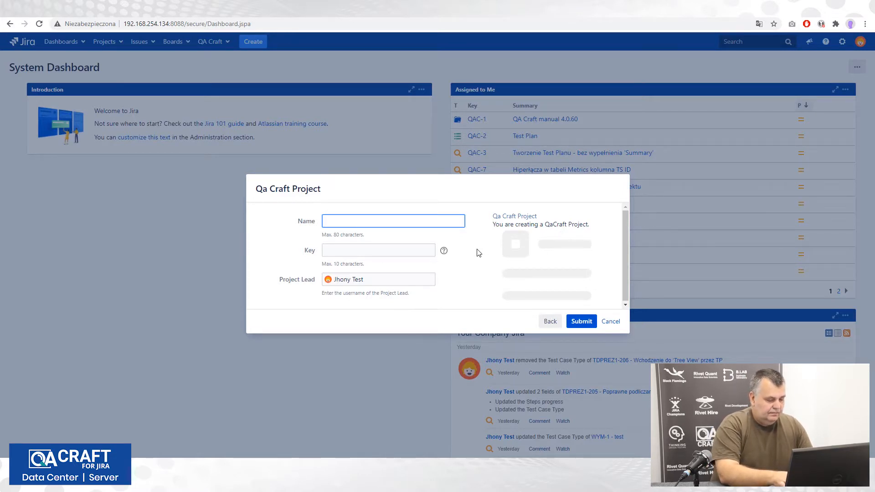
Create the QA Craft project named QA_Craft_Presentation with the key QAC001.
text(Q)
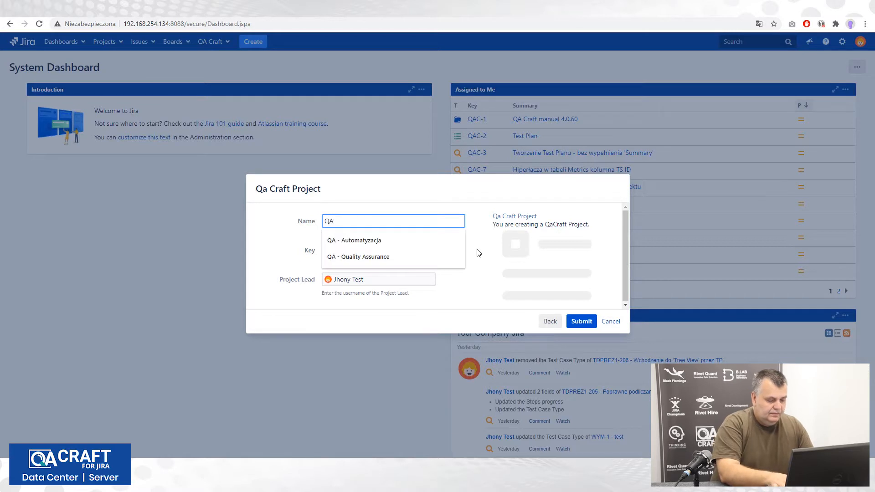
text(A )
text(C)
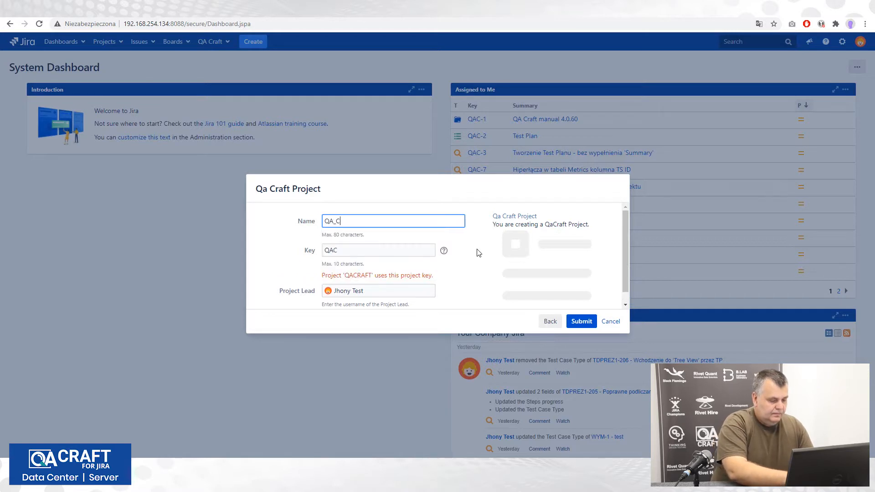
text(raft)
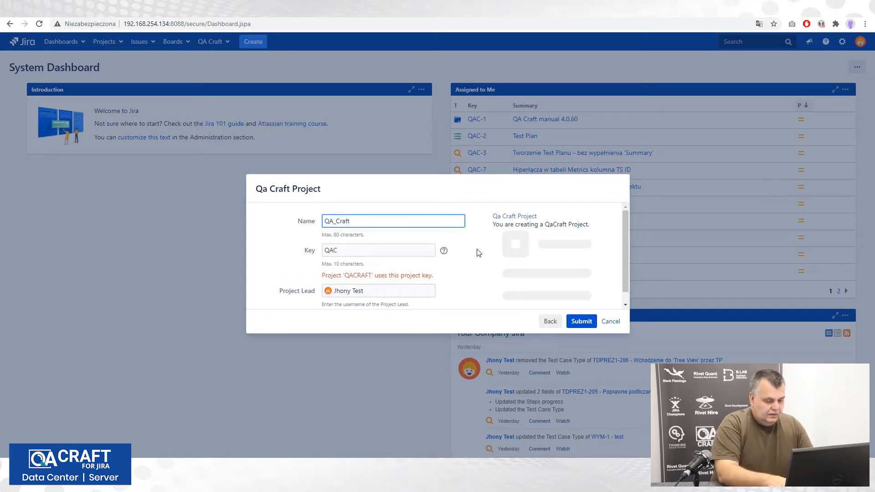
text(_Presentation)
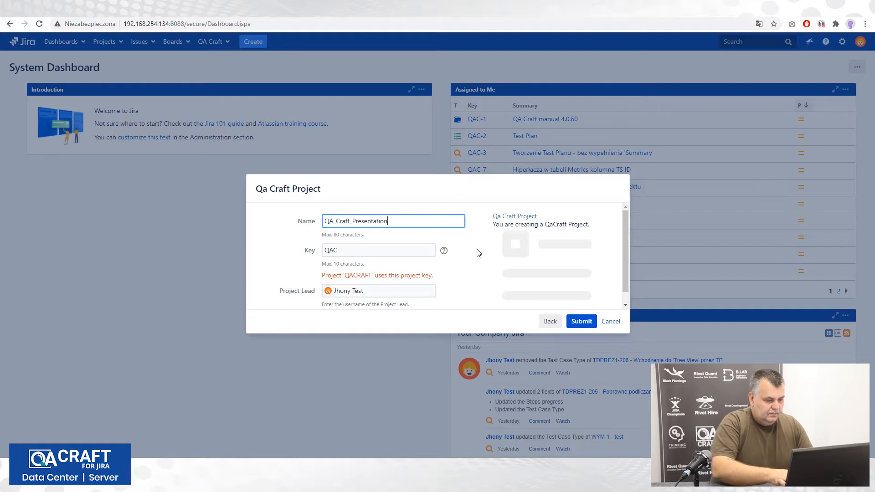
click(351, 251)
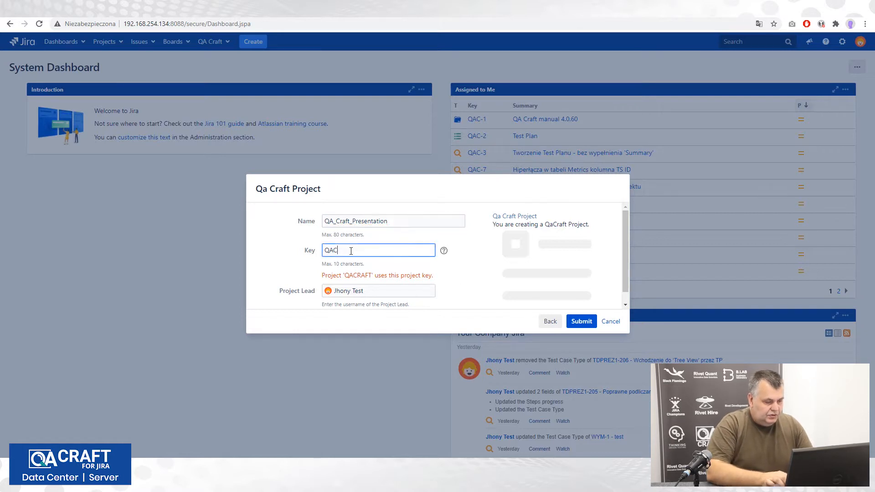
text(001)
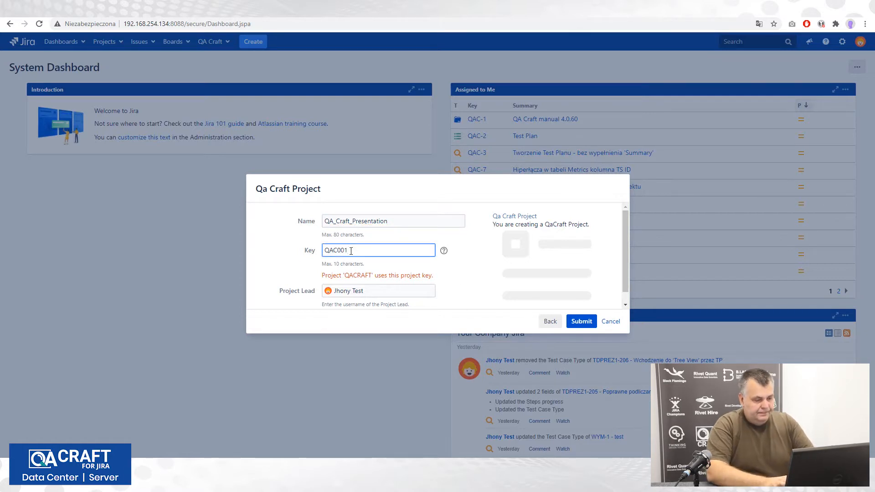
click(579, 322)
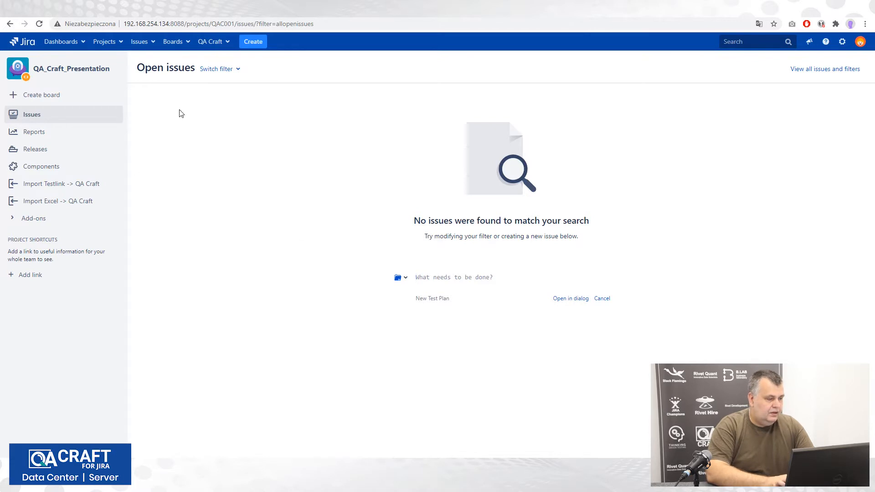
Create a Story issue in QA_Craft_Presentation with the summary "Test requirement 1" and Highest priority.
click(255, 43)
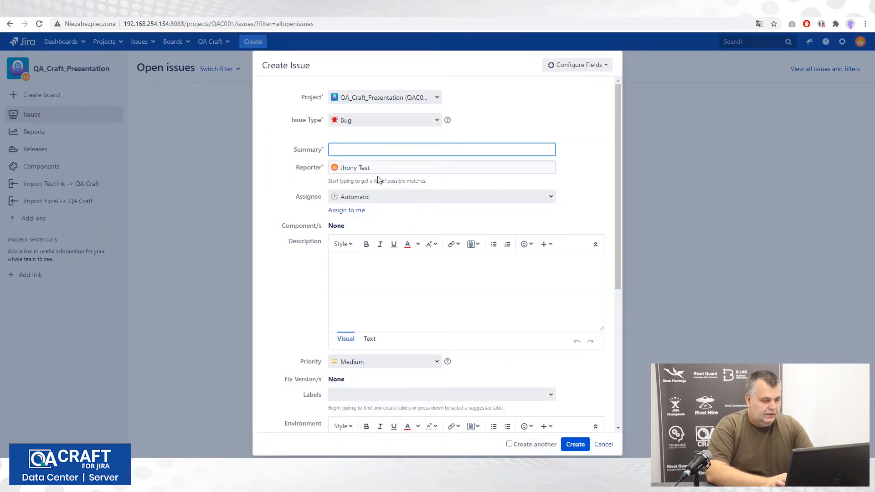
click(436, 121)
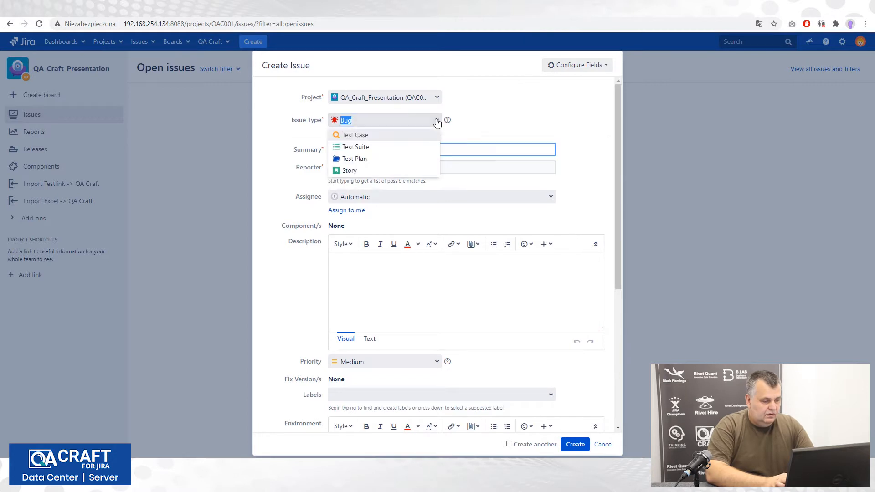
click(378, 173)
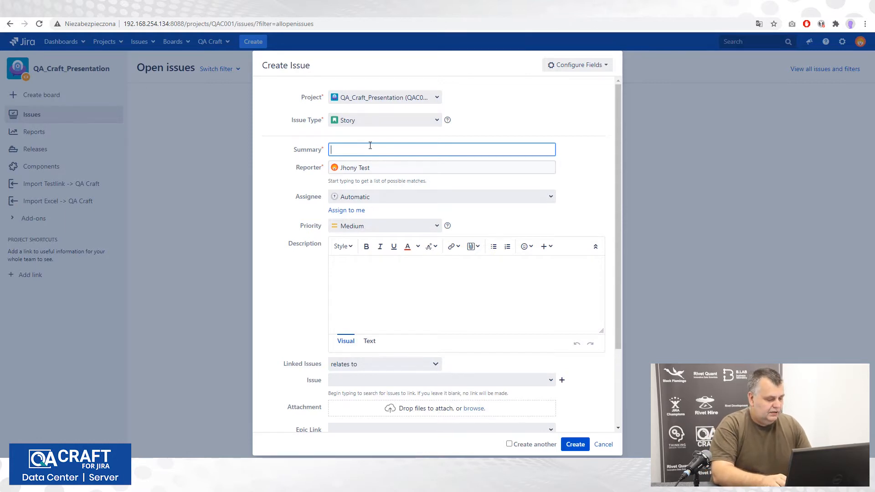
text(Test requirement 1)
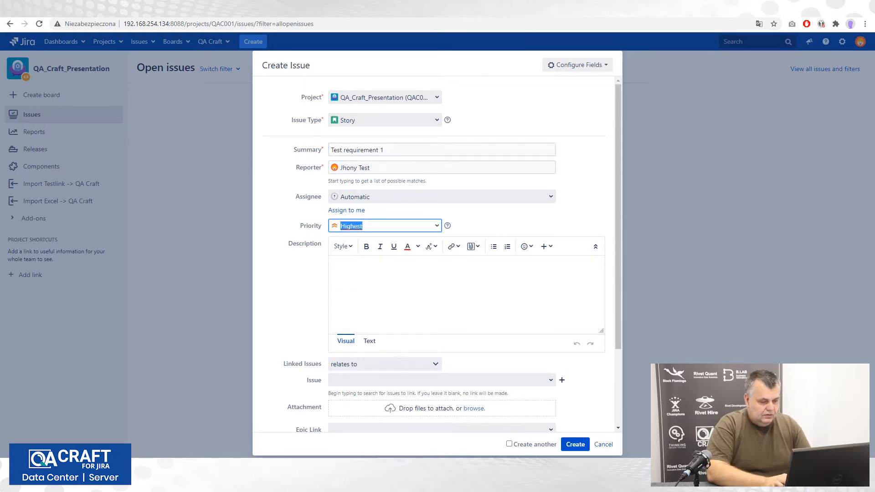
click(575, 444)
Create another Story issue in the project with the summary "Test requirement 2".
click(253, 41)
text(Test requirement 2)
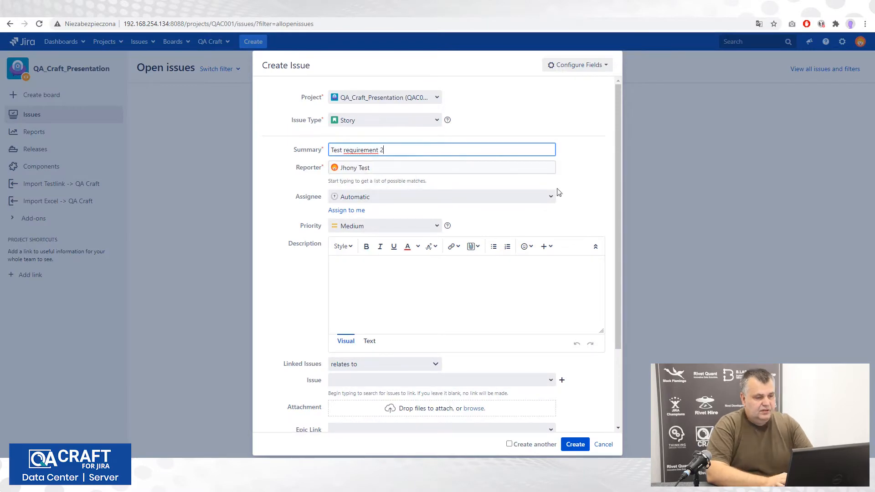
click(562, 381)
key(alt+F4)
click(575, 444)
Create two more Story issues with the summaries "Test requirement 3" and "Test requirement 4".
click(253, 42)
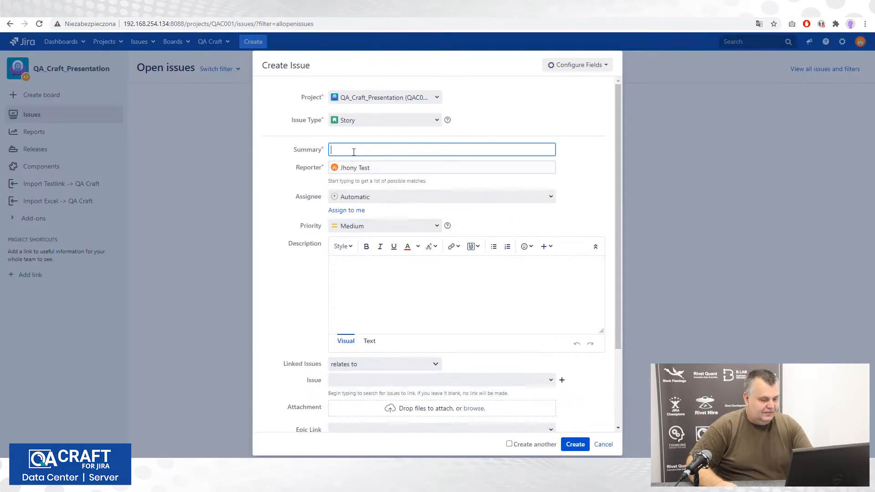
text(Test requirement 3)
key(Return)
text(cTest requirement 4)
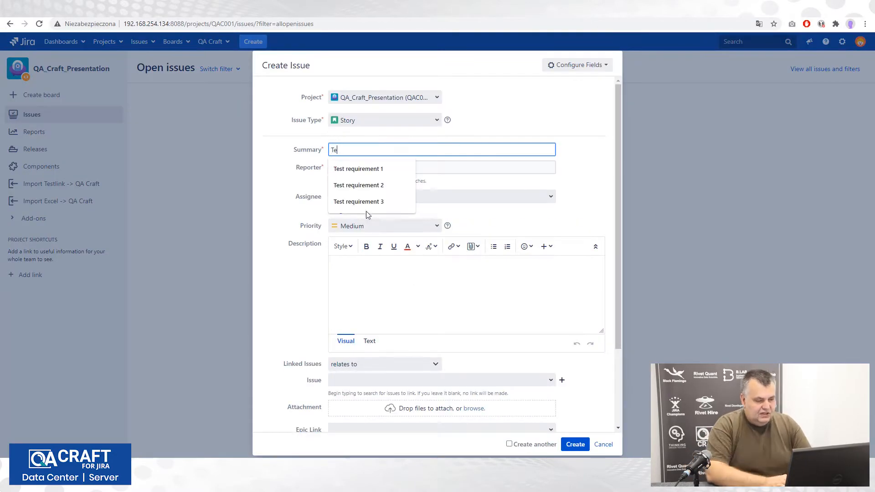
click(576, 444)
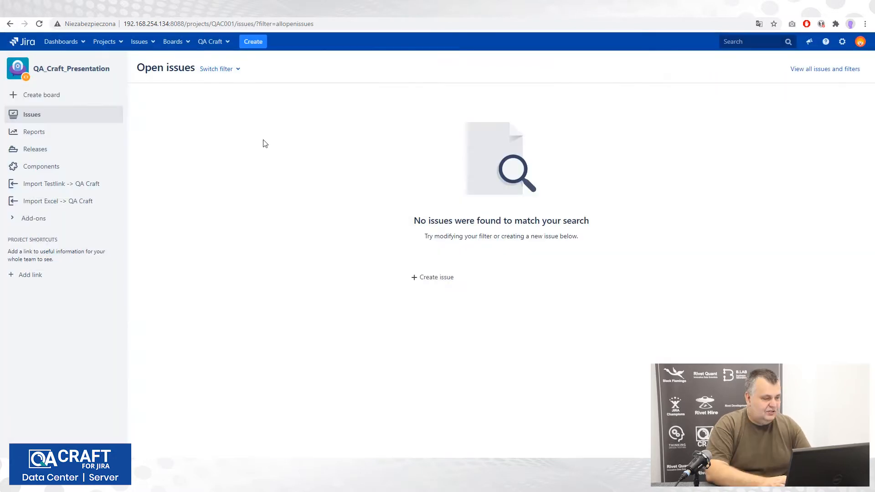
Create a Story issue with the summary "Test requirement 5" and Lowest priority, and reload the project's list of open issues.
click(255, 43)
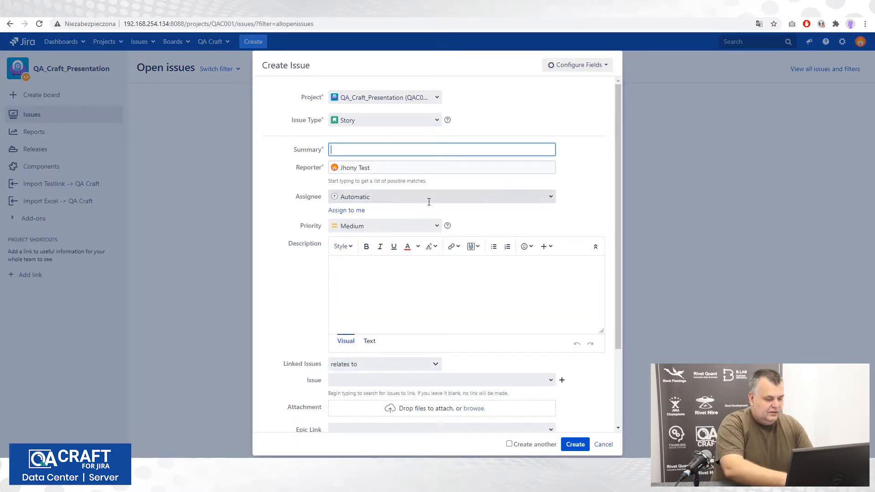
text(Test requirement 4)
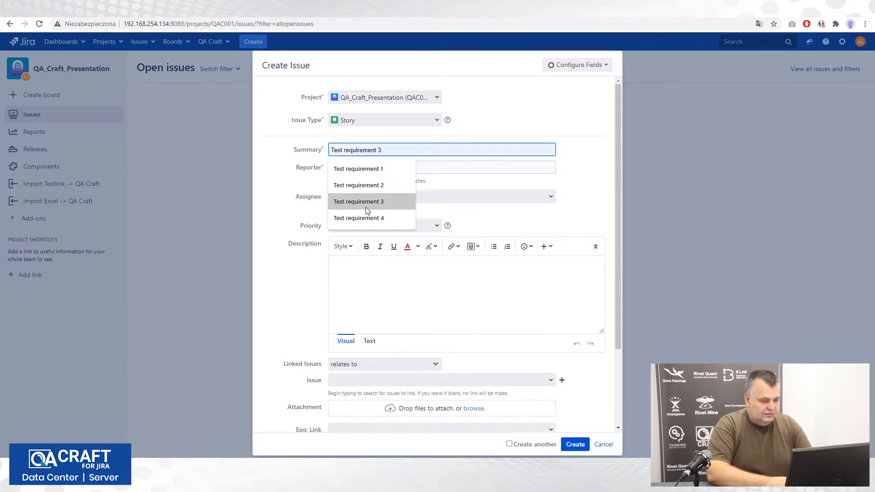
click(368, 218)
key(BackSpace)
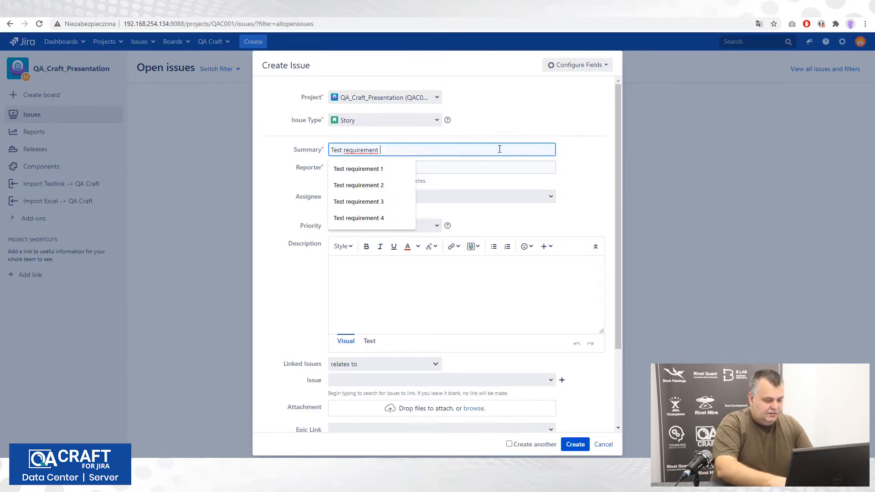
text(5)
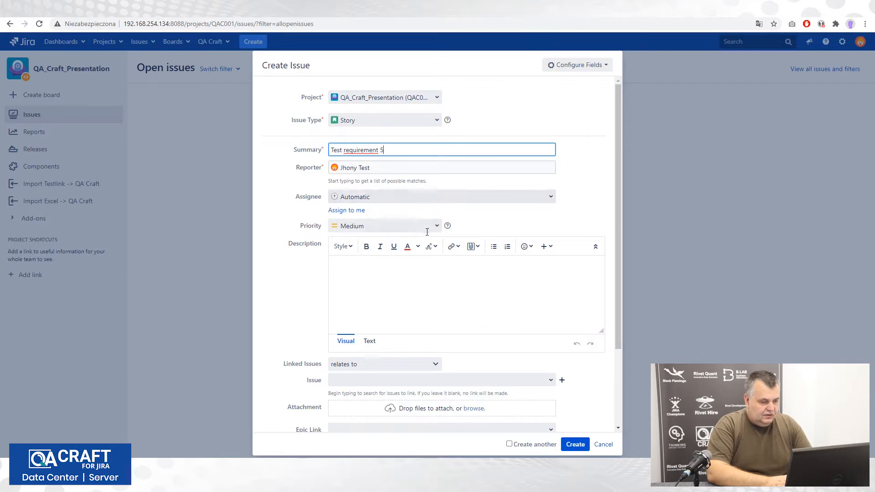
click(436, 228)
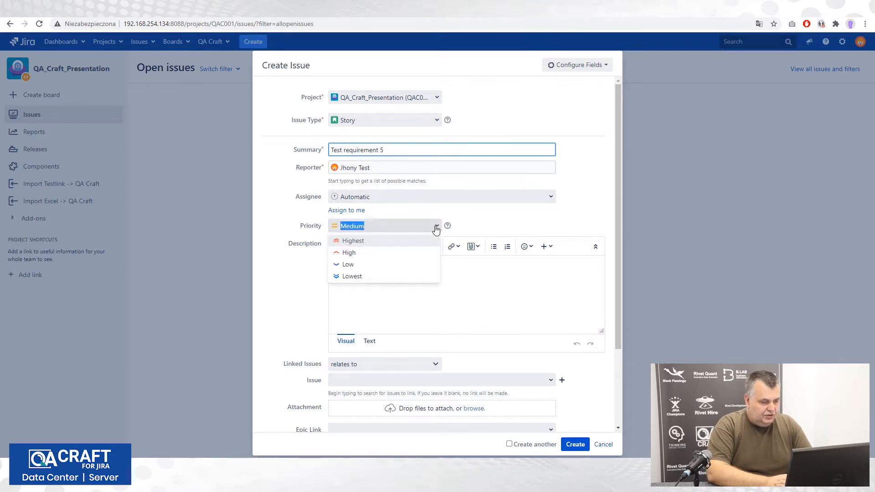
click(349, 275)
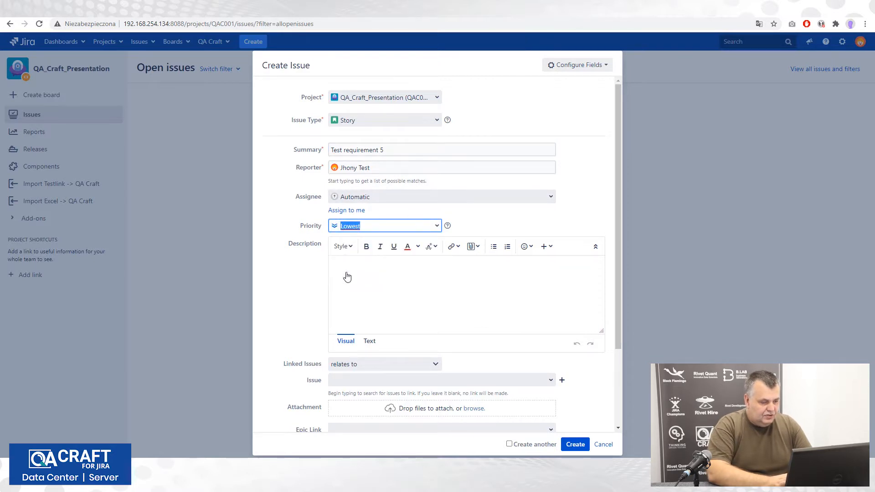
click(578, 449)
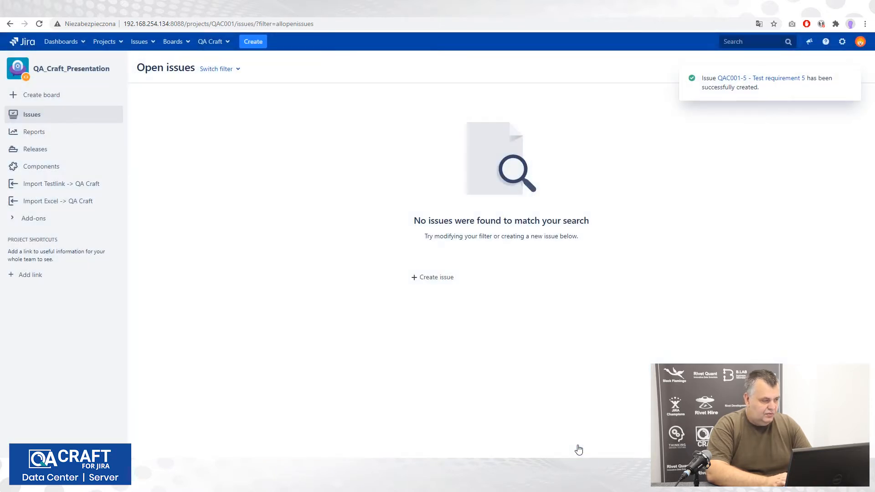
click(31, 117)
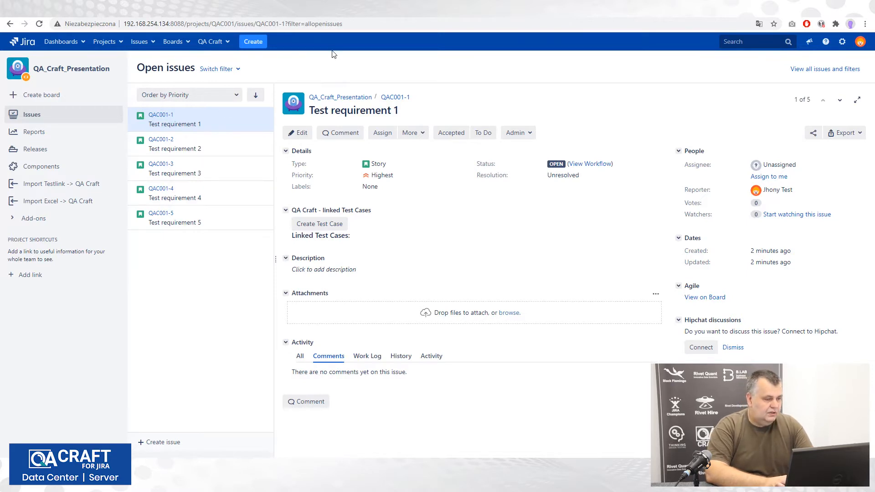
Create a Test Plan issue in QA_Craft_Presentation with the summary "Test plan 0001".
click(253, 43)
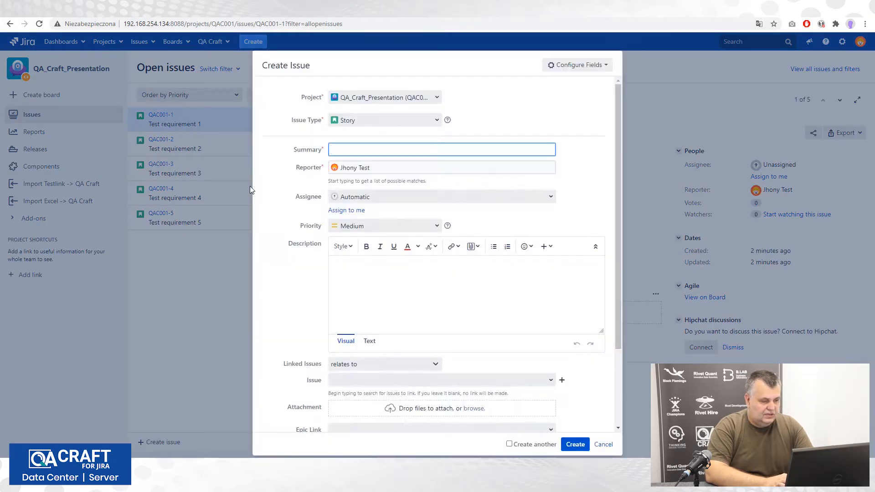
click(437, 121)
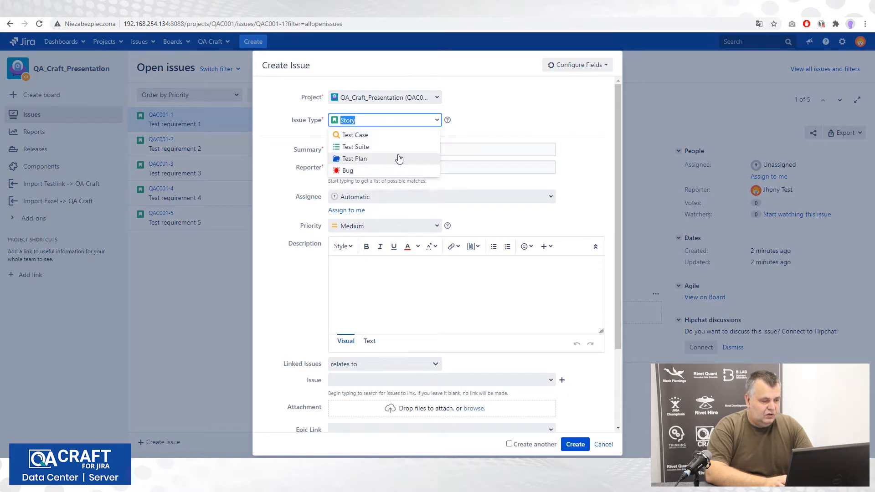
click(378, 160)
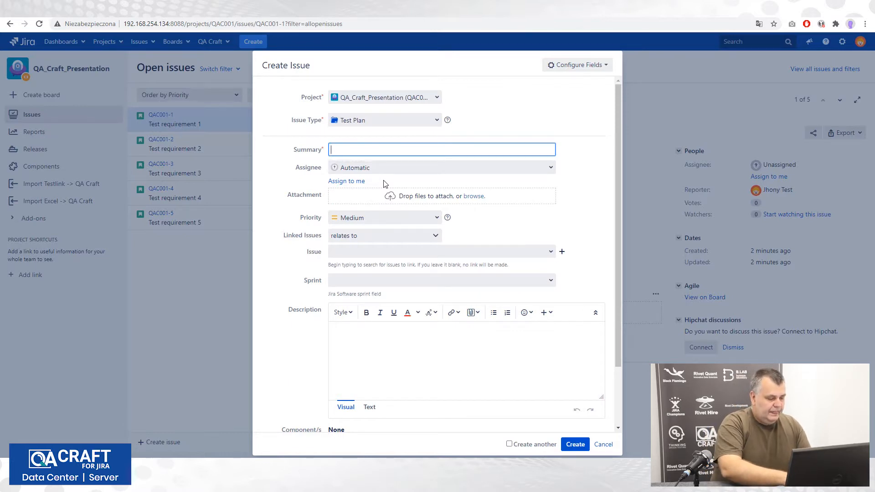
text(Test p)
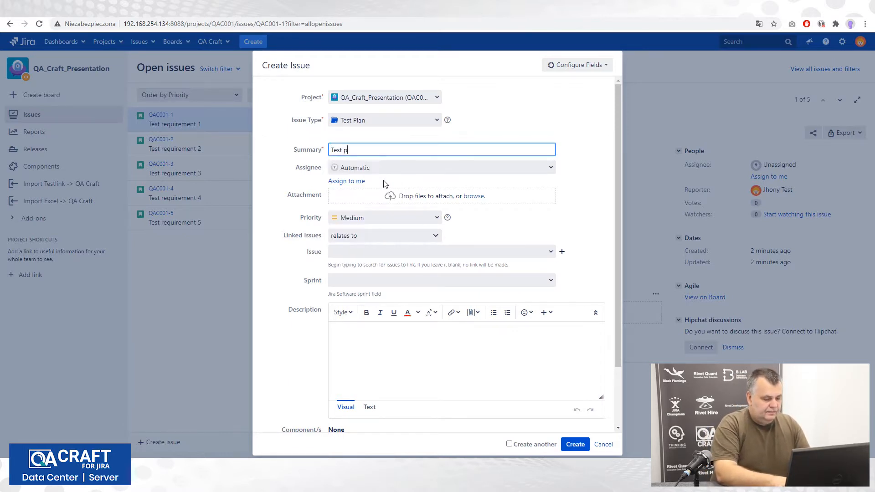
text(lan 0)
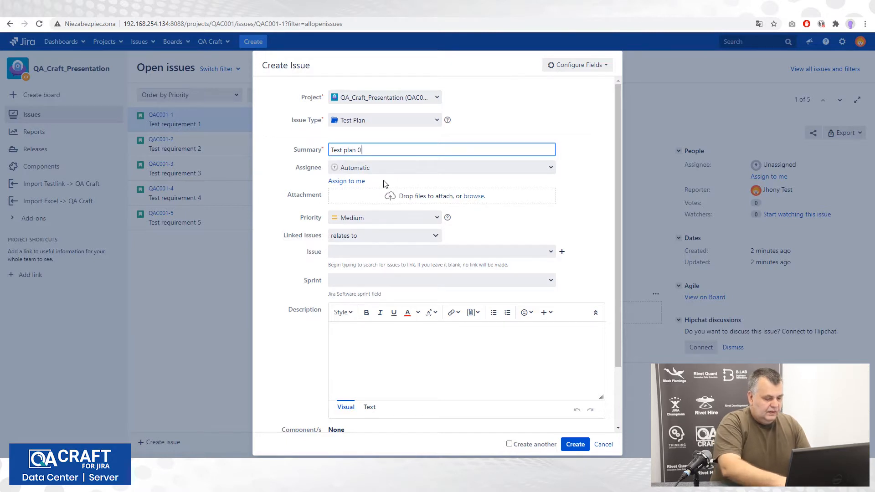
text(001)
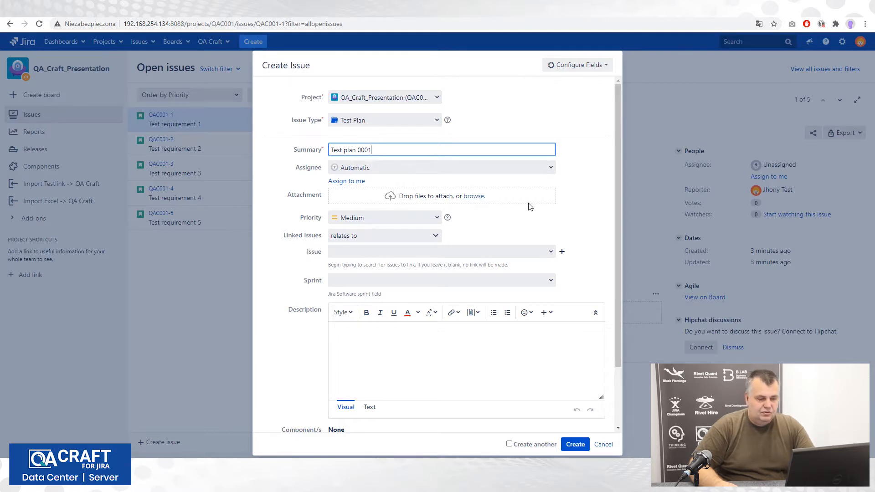
scroll(530, 205, down, 1)
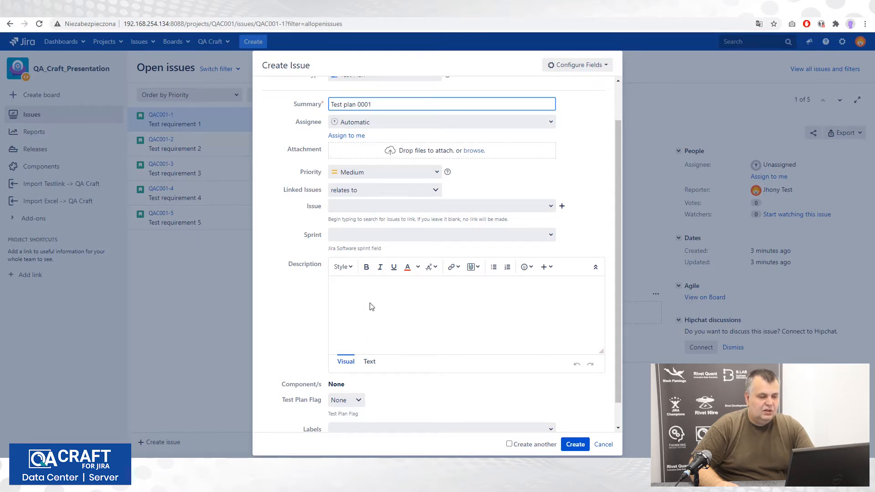
scroll(371, 307, up, 1)
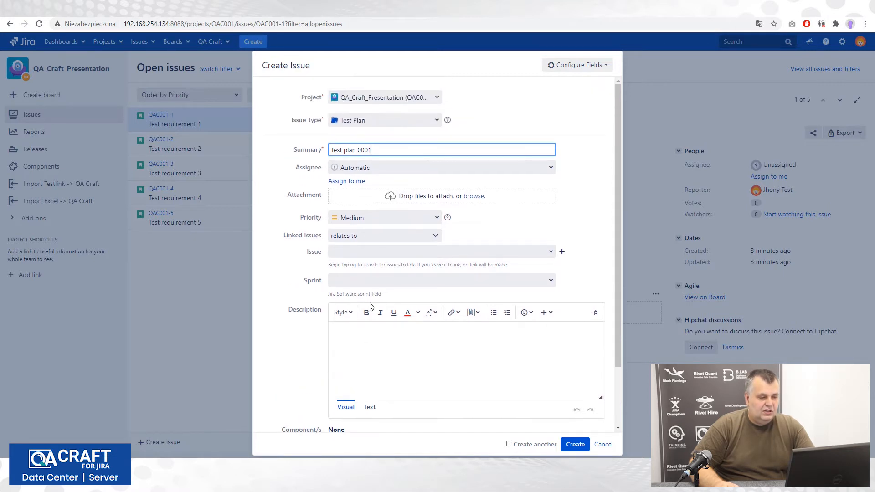
click(580, 447)
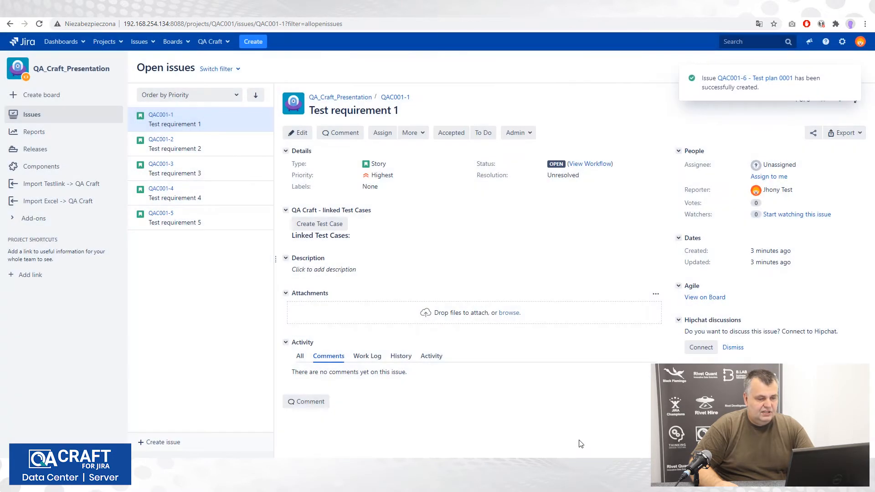
Open Test plan 0001, create a Test Suite from it with the summary "Test Suite 1", and reload the plan.
click(769, 79)
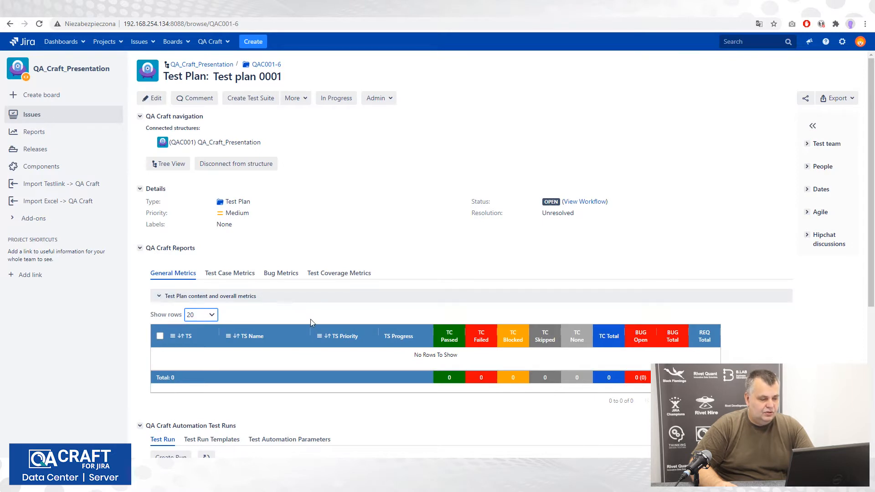
scroll(311, 322, down, 2)
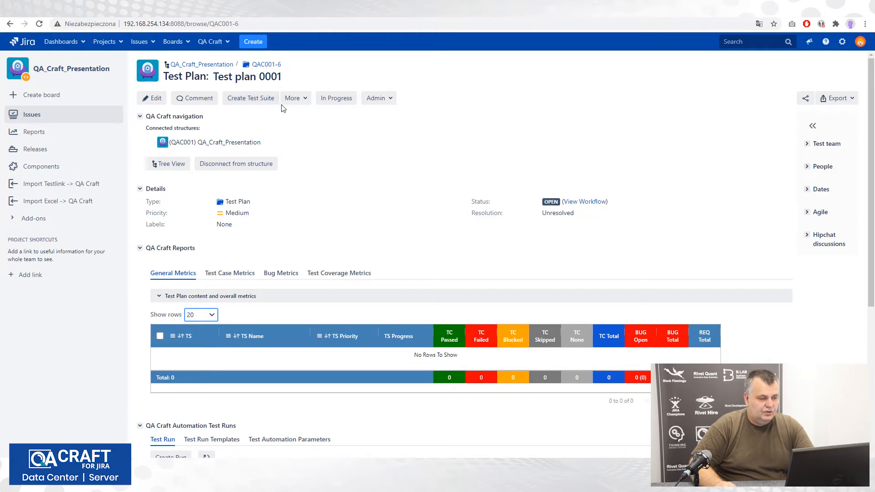
click(254, 101)
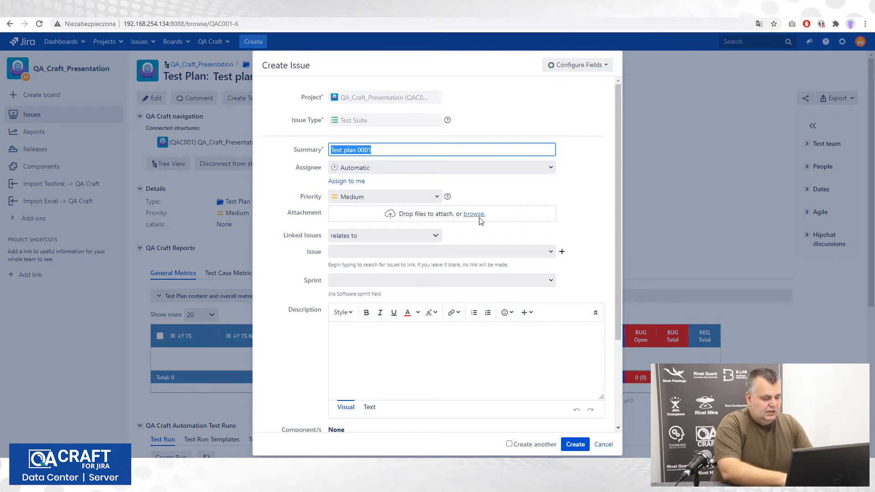
text(T)
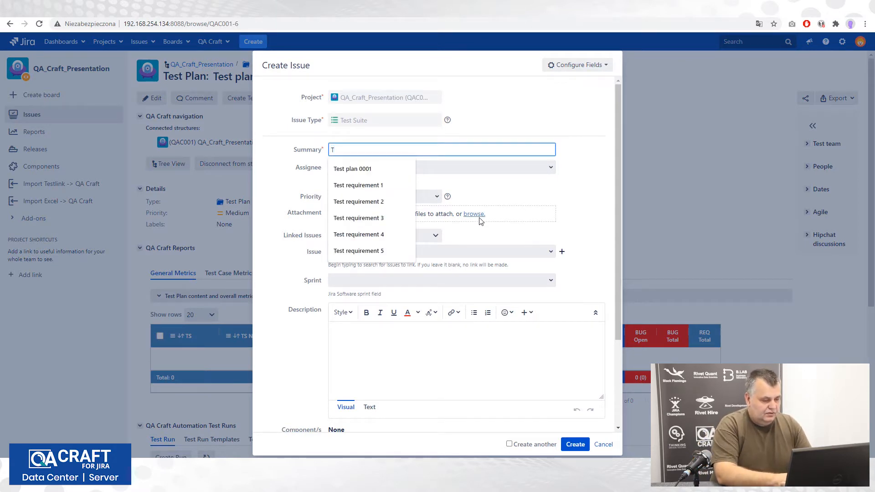
text(e)
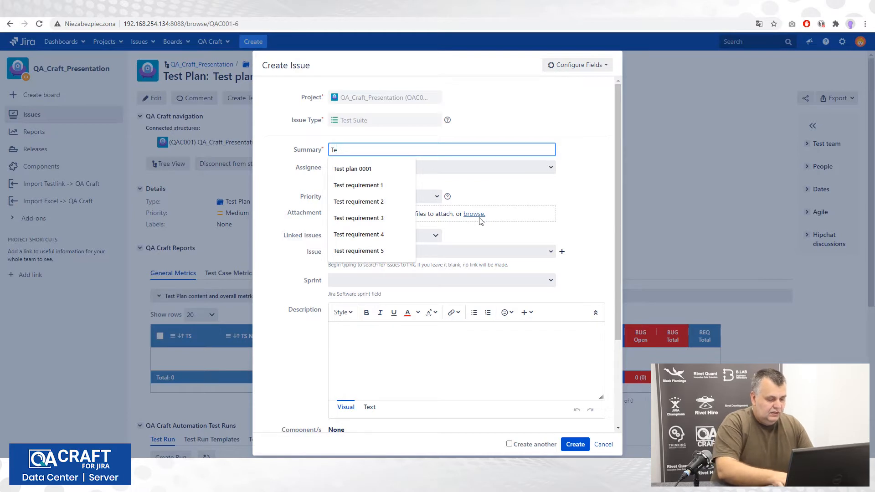
text(t)
key(BackSpace)
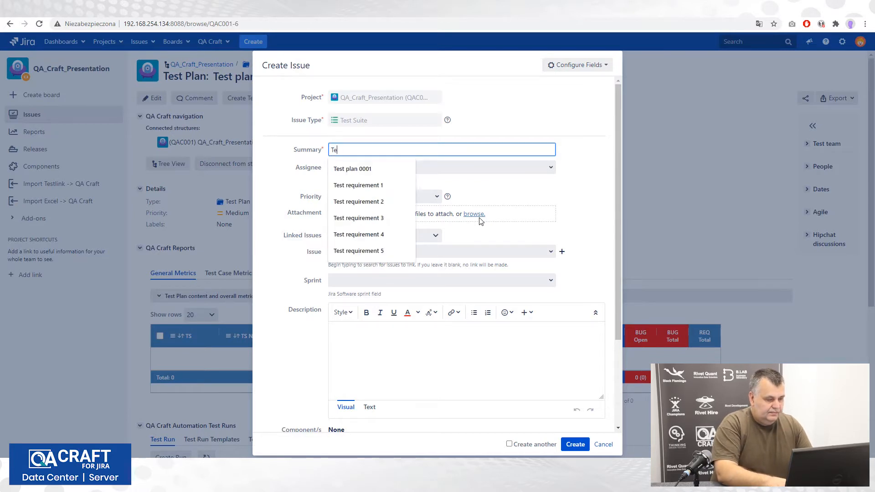
text(st)
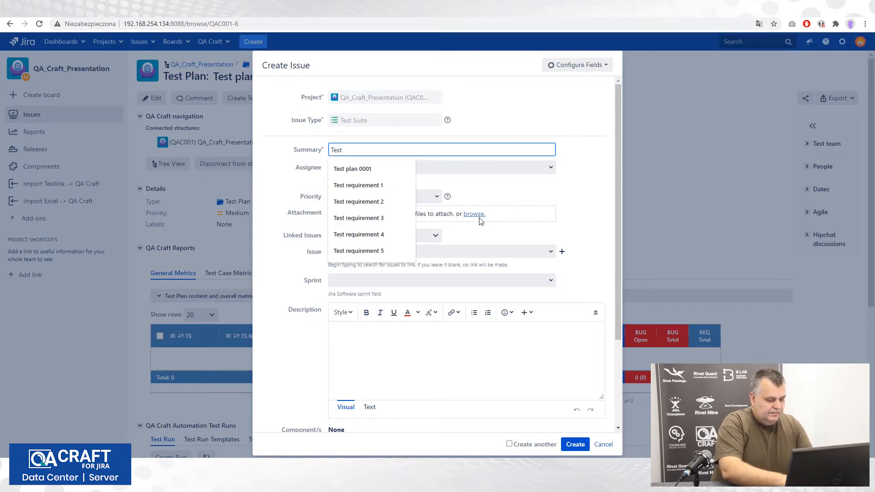
text( Suite )
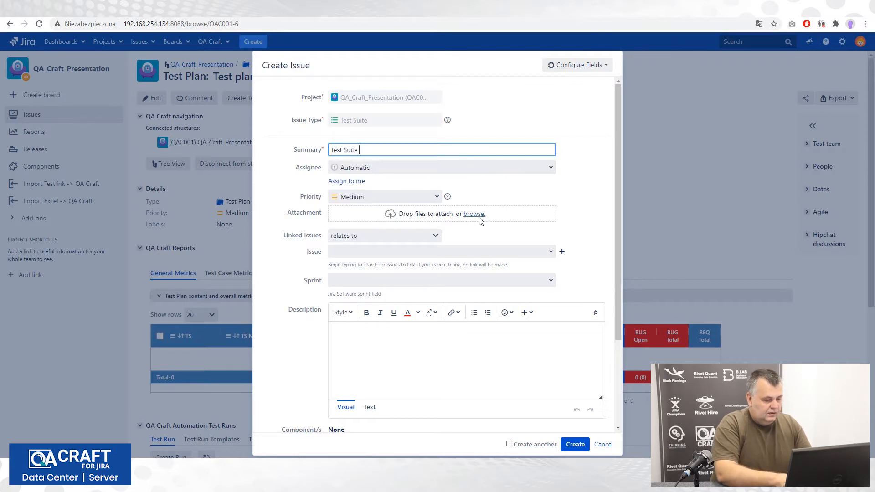
text(1)
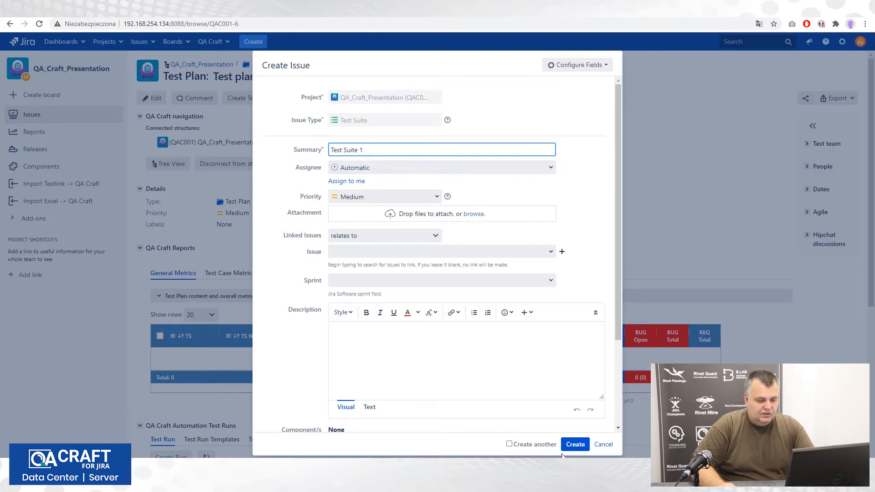
click(575, 444)
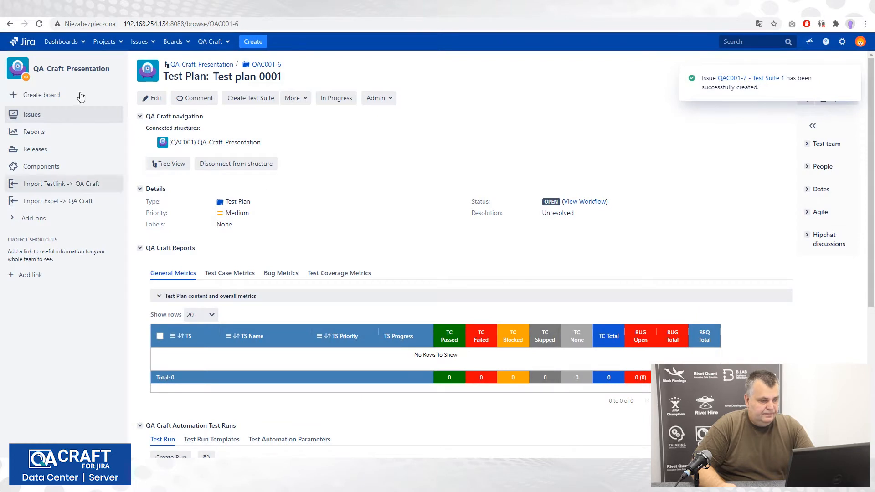
click(39, 24)
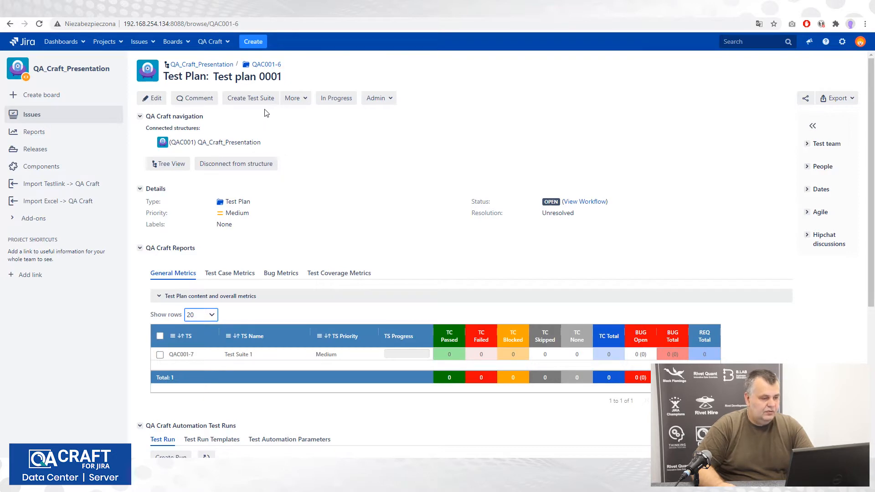
Create another Test Suite in Test plan 0001 with the summary "Test suite 002" and reload the plan.
click(252, 97)
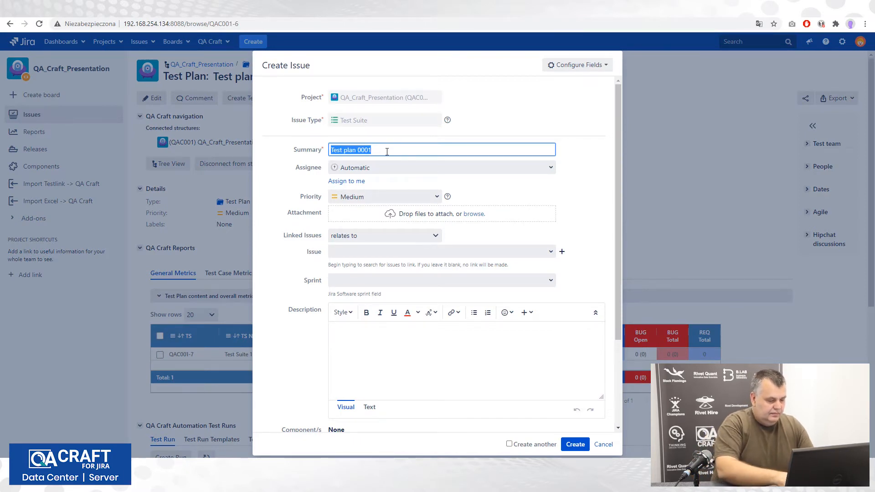
text(Test)
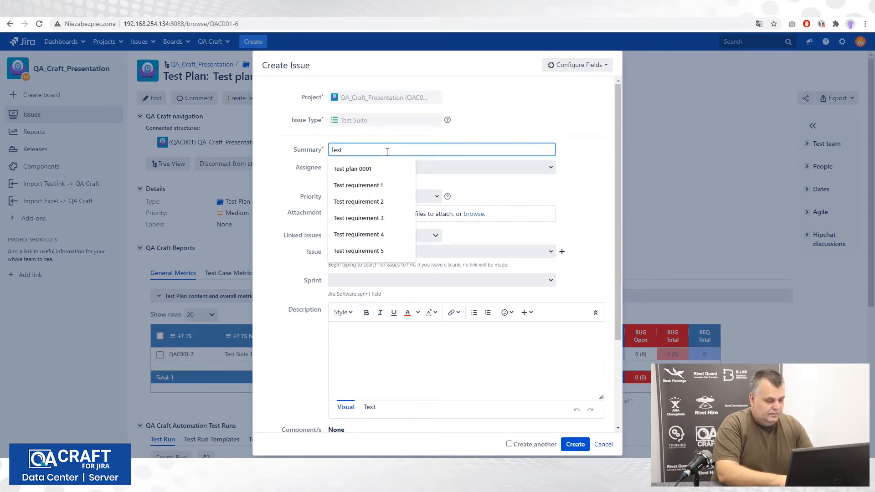
text( suite)
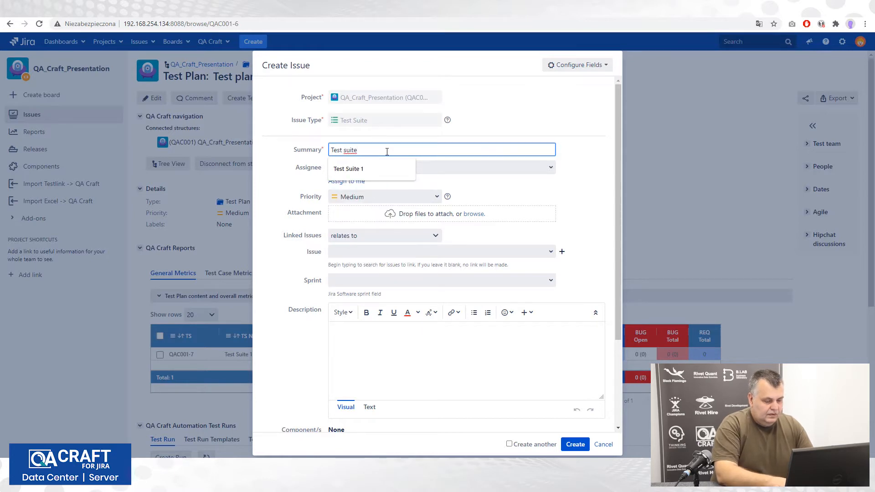
text( 00)
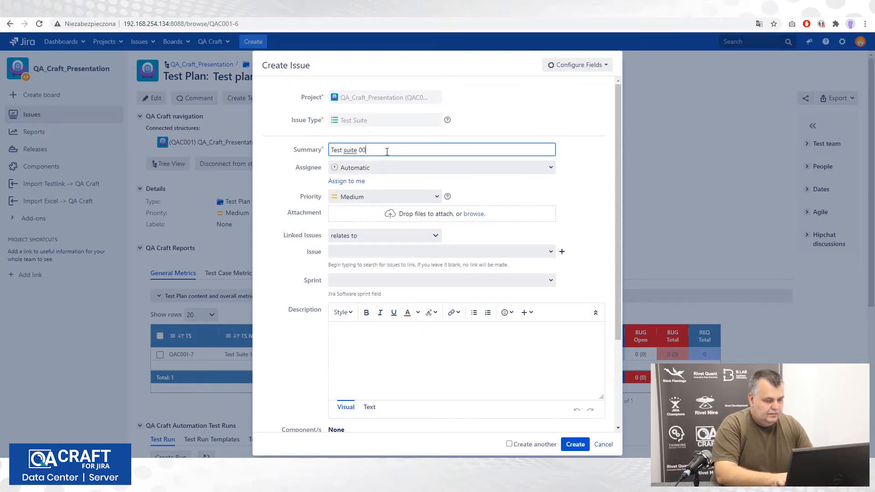
text(2)
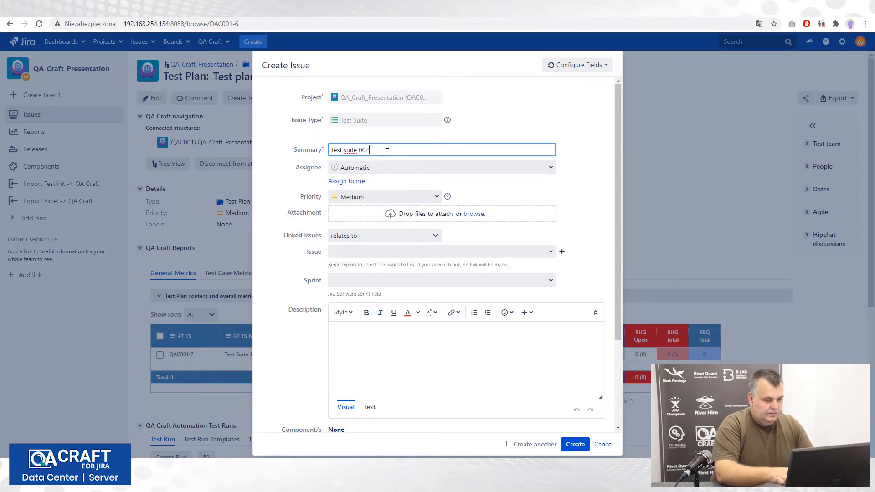
click(577, 445)
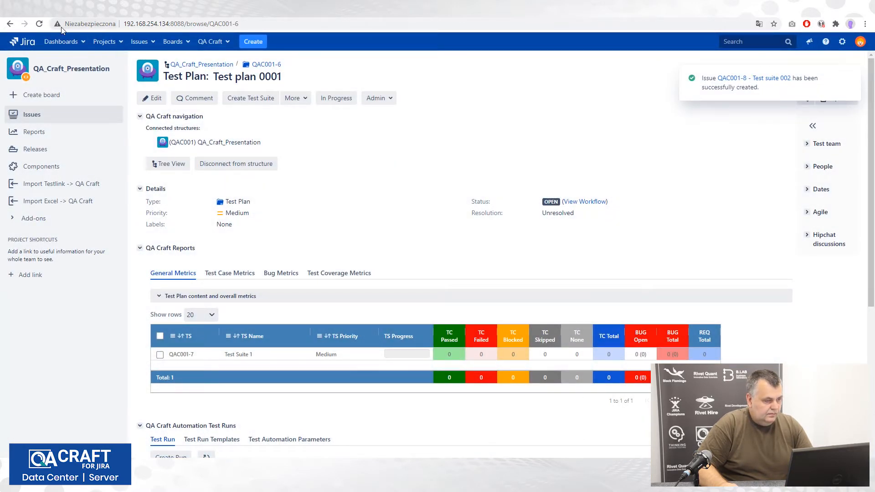
click(39, 24)
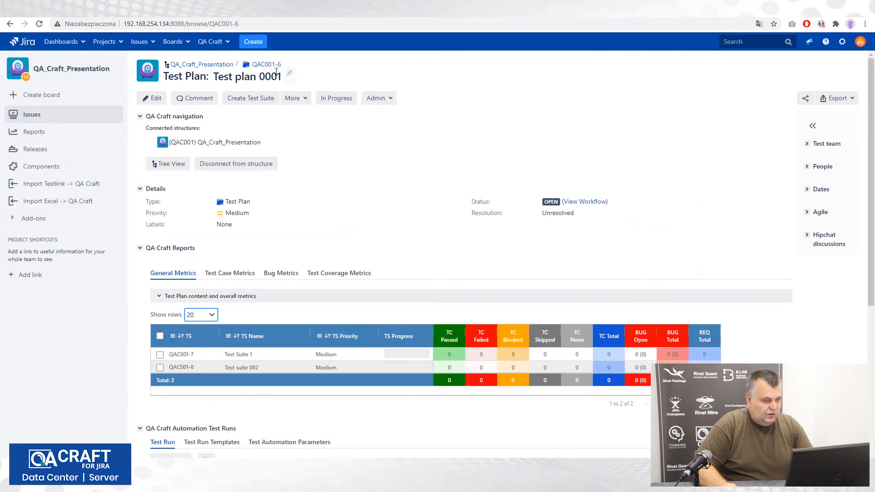
Create a third Test Suite in Test plan 0001 with the summary "Test Suite 003" and reload the plan.
click(261, 102)
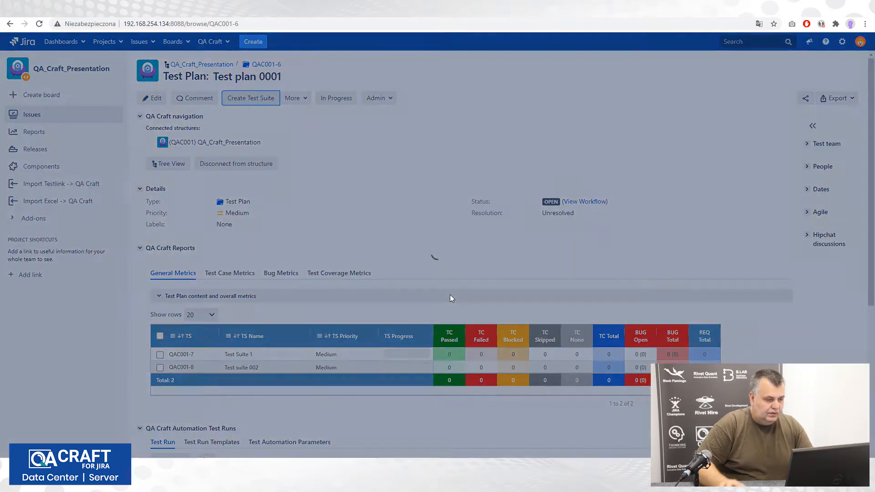
text(Tes)
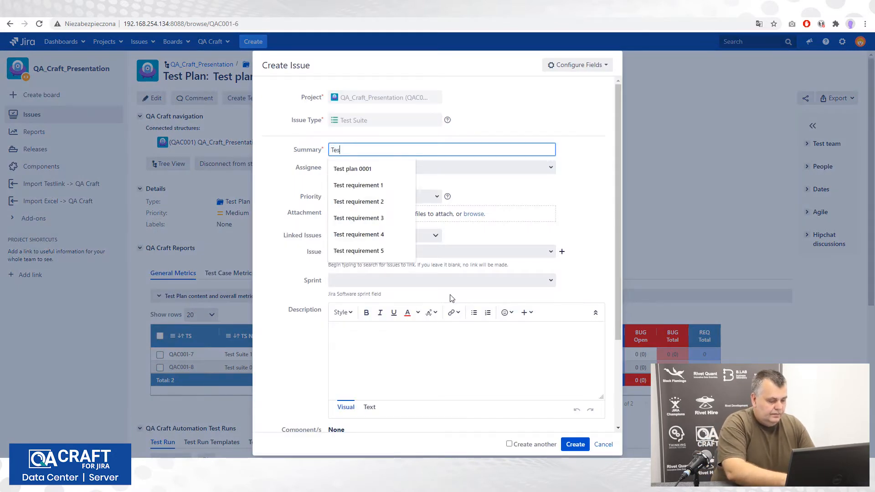
text(t Sui)
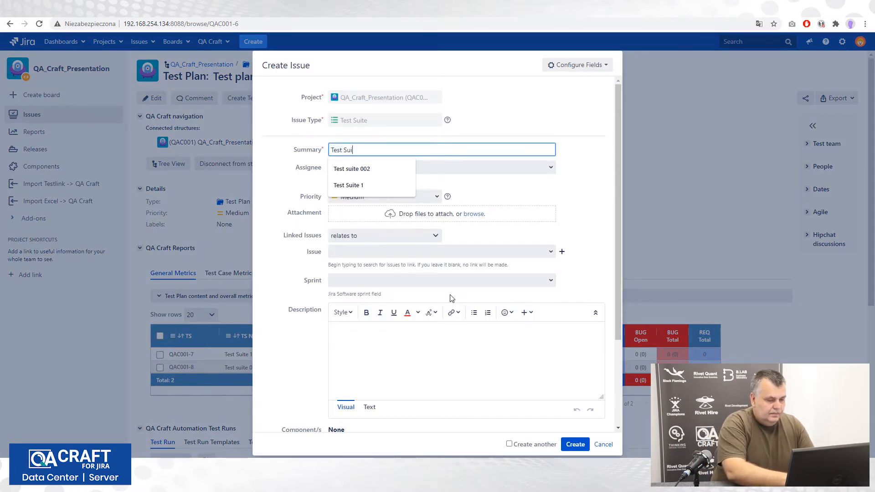
text(te 003)
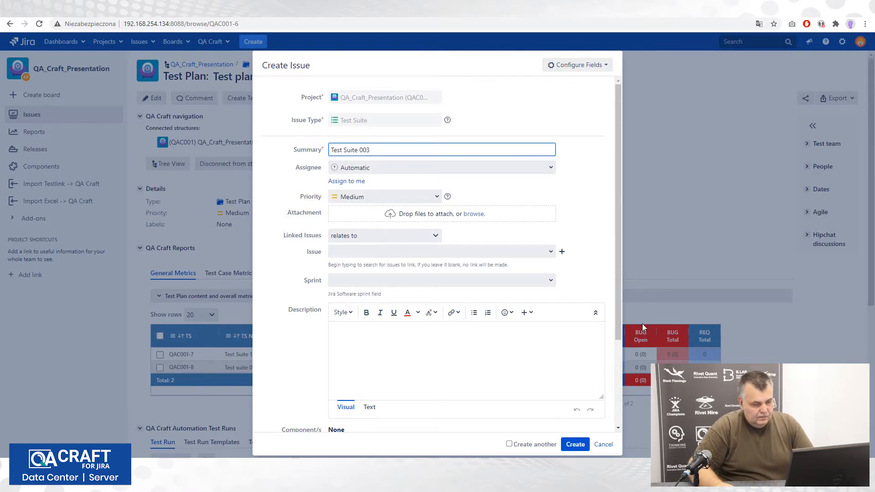
click(573, 446)
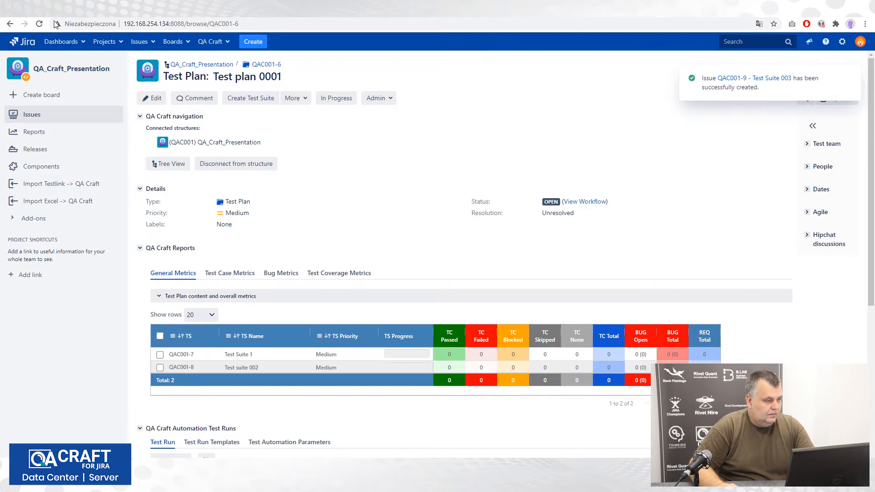
click(39, 24)
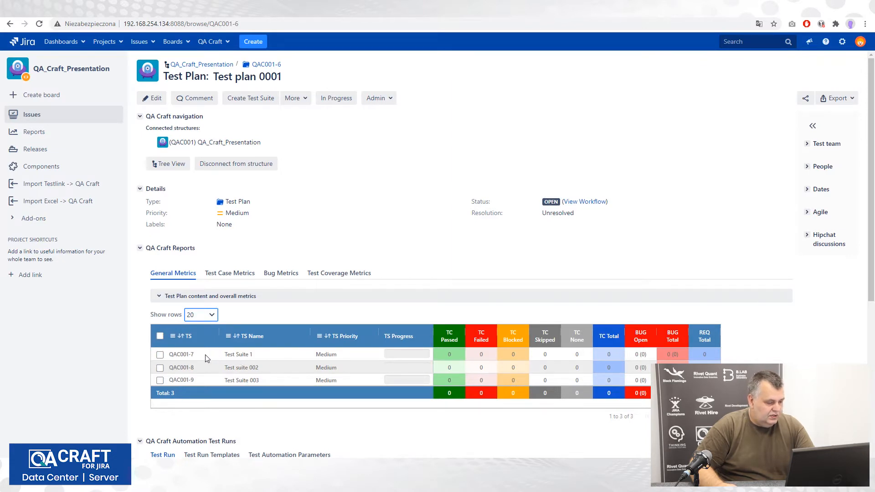
Open Test Suite 1 from the plan's suite table and rename it as "Test Suite 001".
click(181, 355)
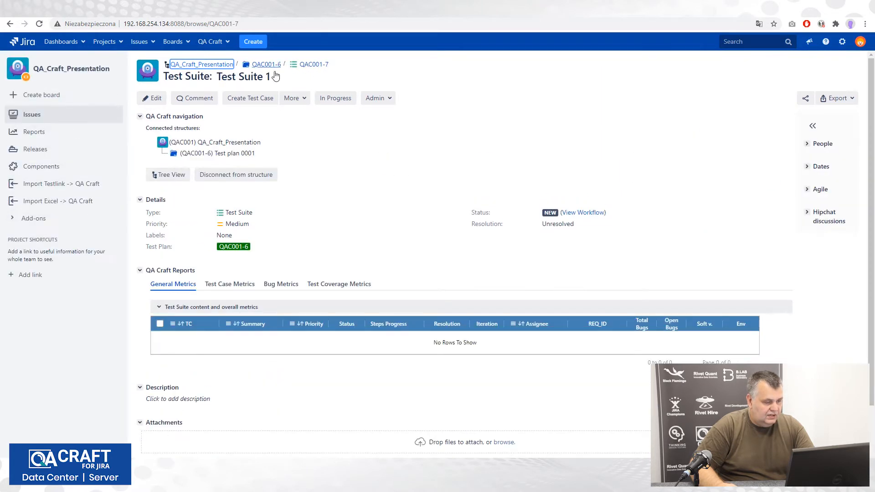
click(278, 78)
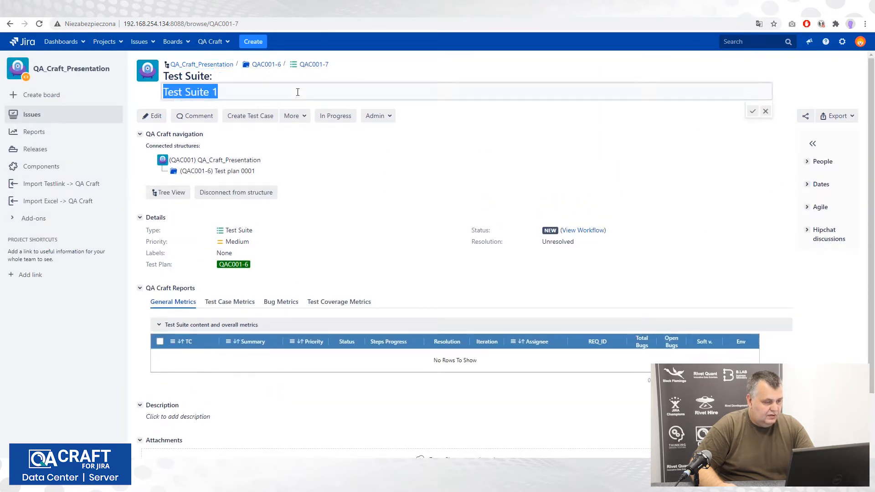
click(214, 92)
text(00)
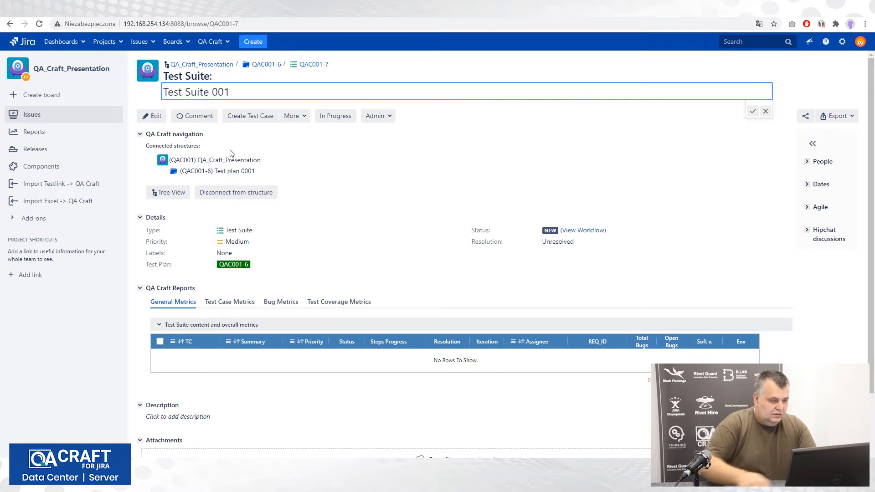
click(752, 113)
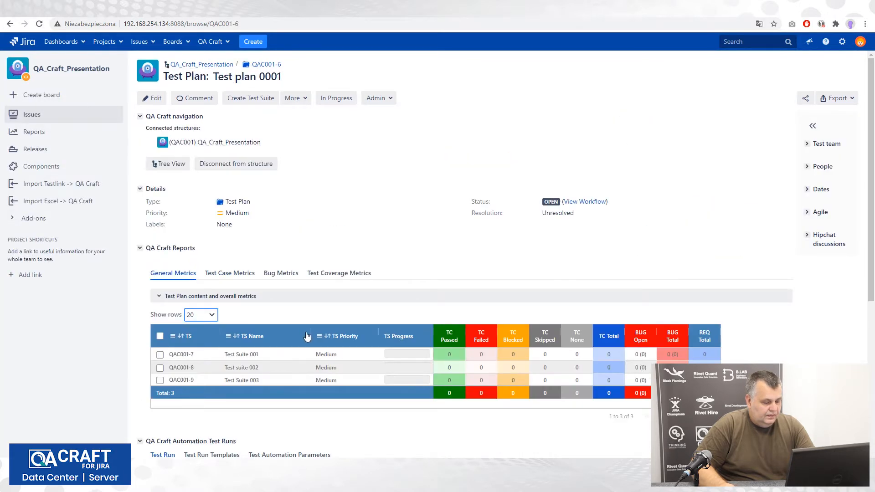
Open Test Suite 001 from the suite table of Test plan 0001.
scroll(306, 336, down, 1)
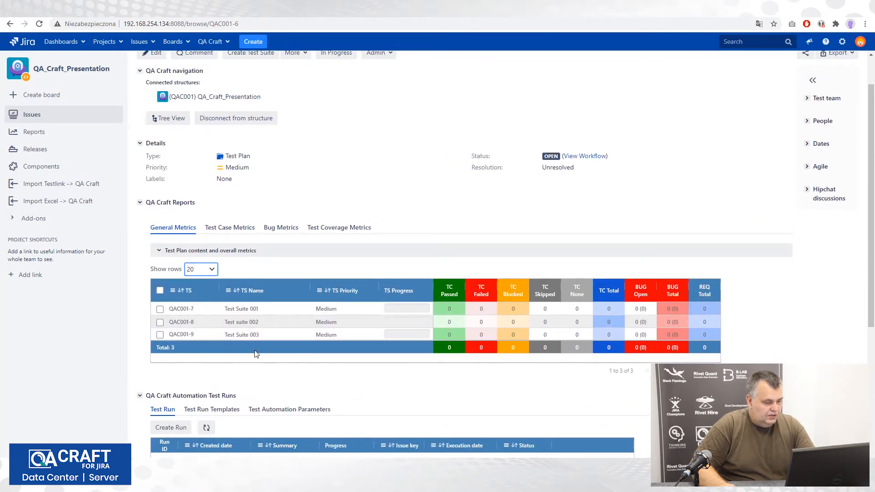
scroll(292, 354, up, 1)
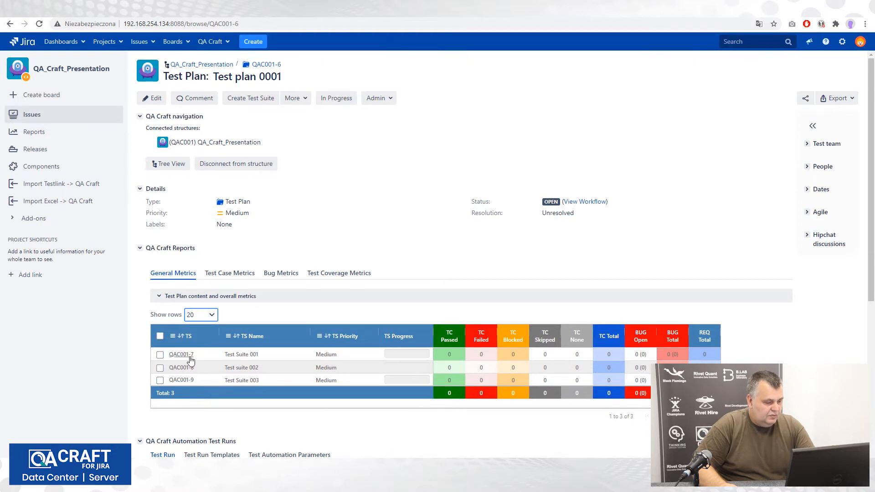
click(181, 355)
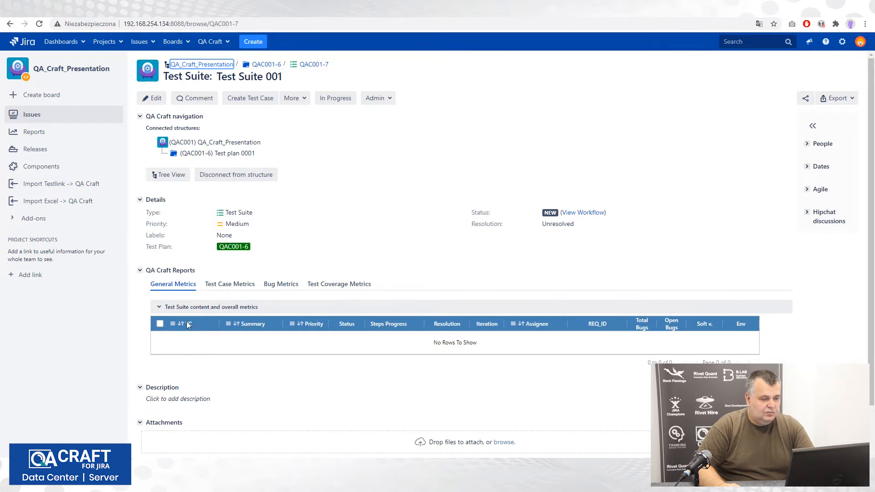
Create a Test Case in Test Suite 001 with the summary "Test Case 001" and reload the suite.
click(254, 98)
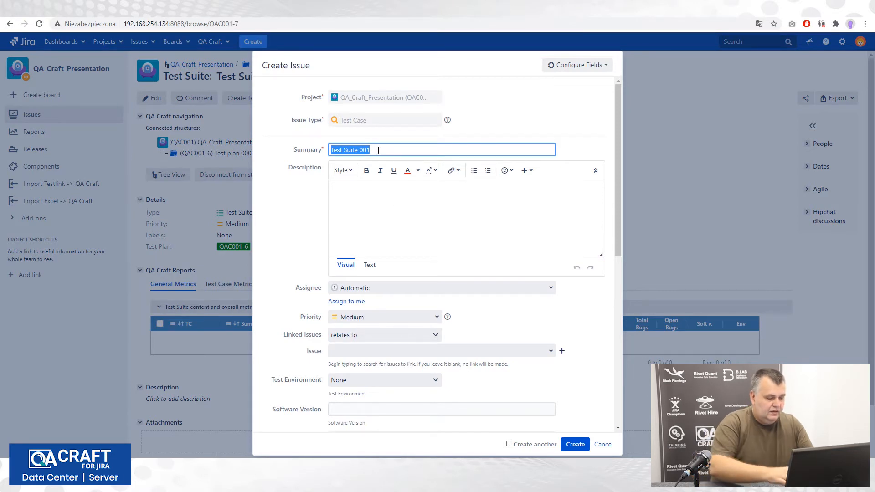
text(T)
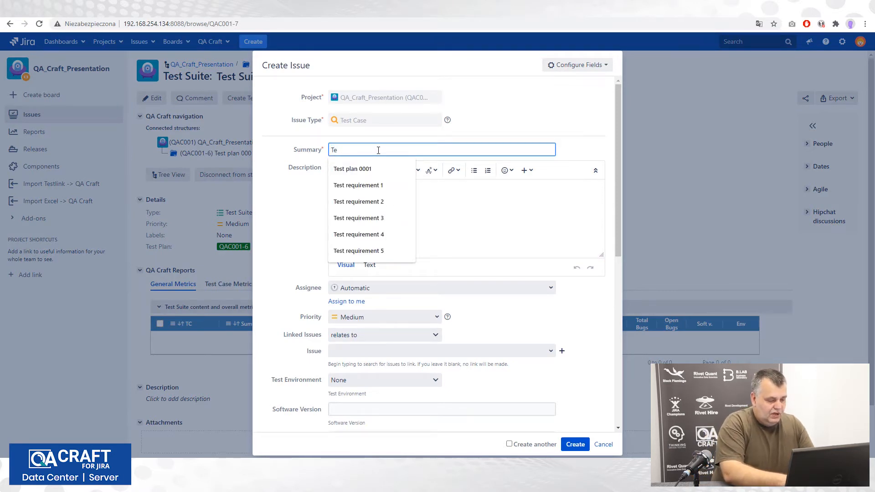
text(est )
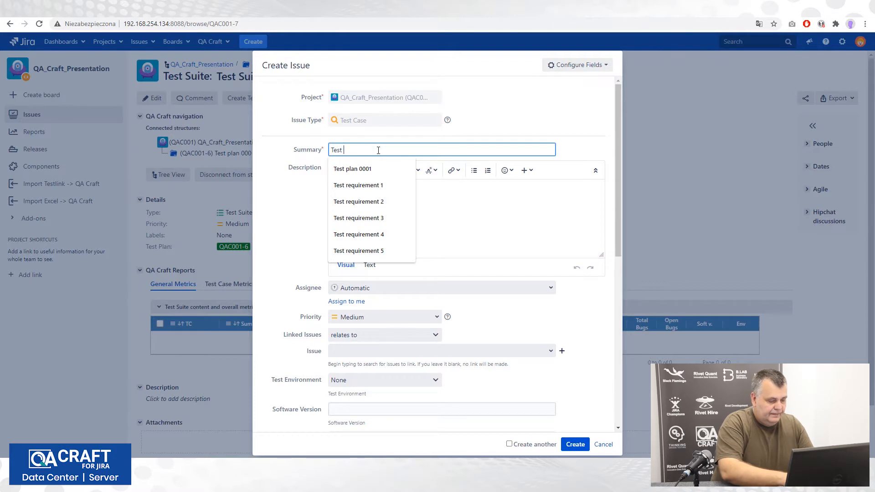
text(Case 001)
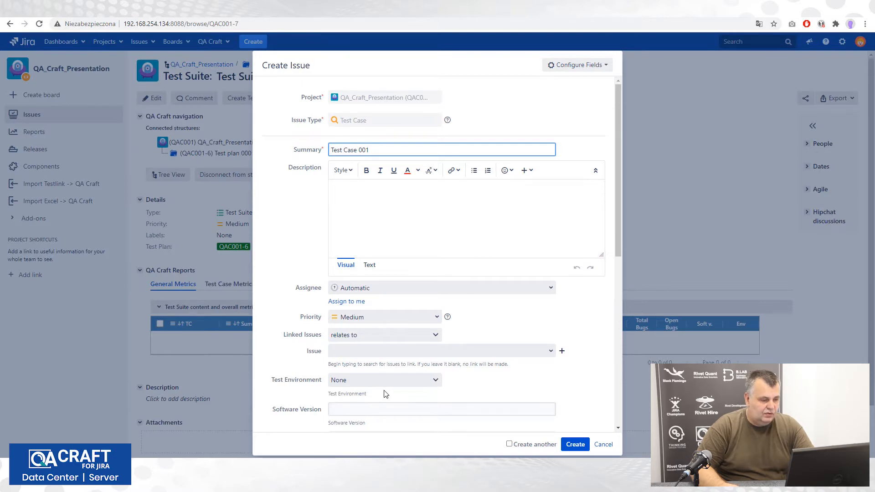
click(577, 446)
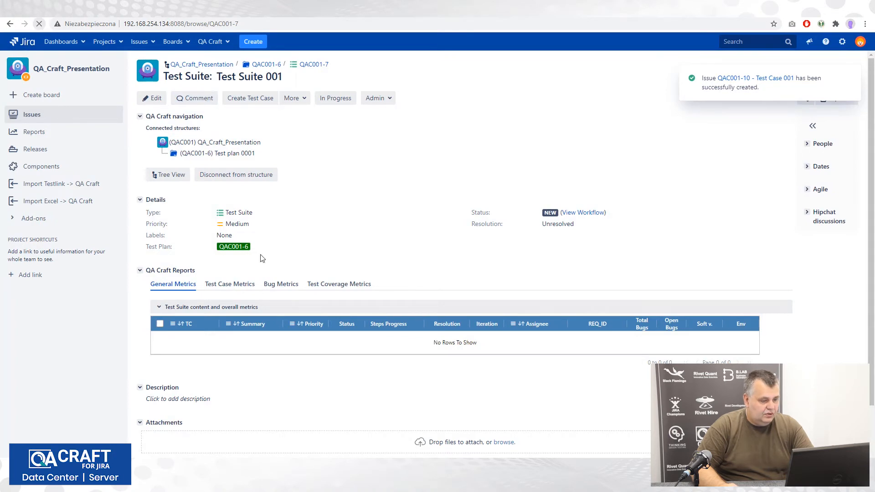
click(40, 24)
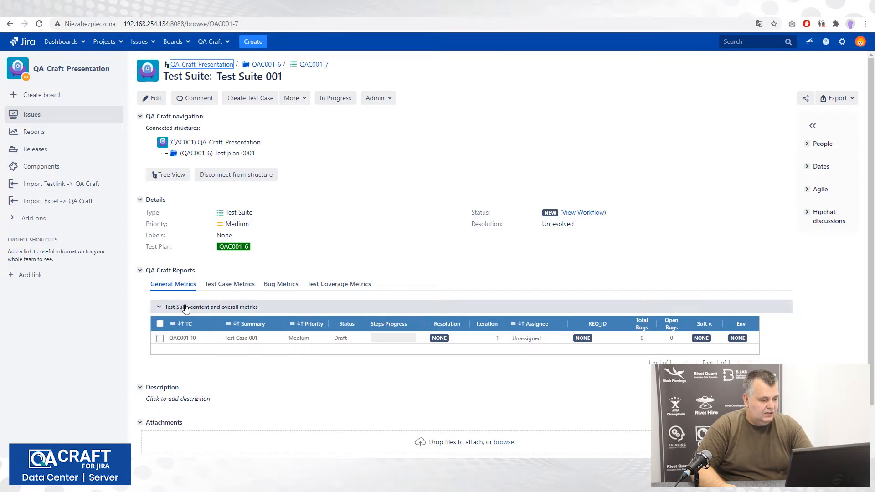
Create another Test Case in Test Suite 001 with the summary "Test Case 002".
click(244, 104)
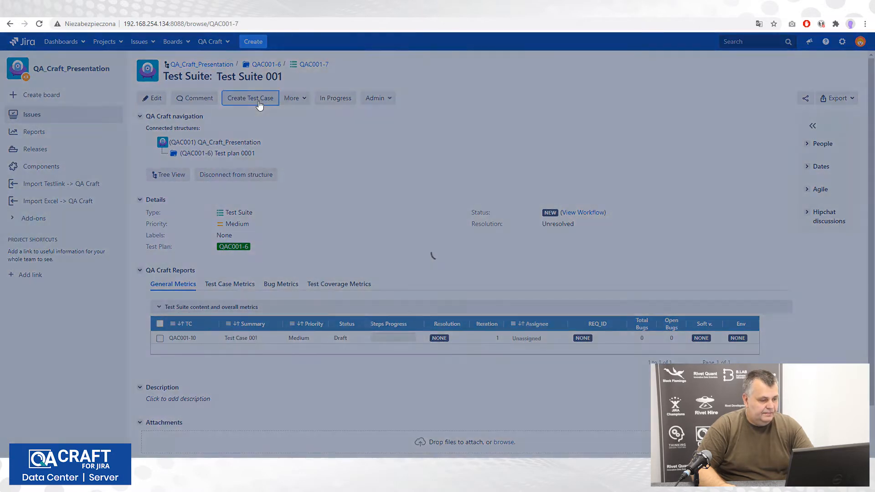
text(Test Case 002)
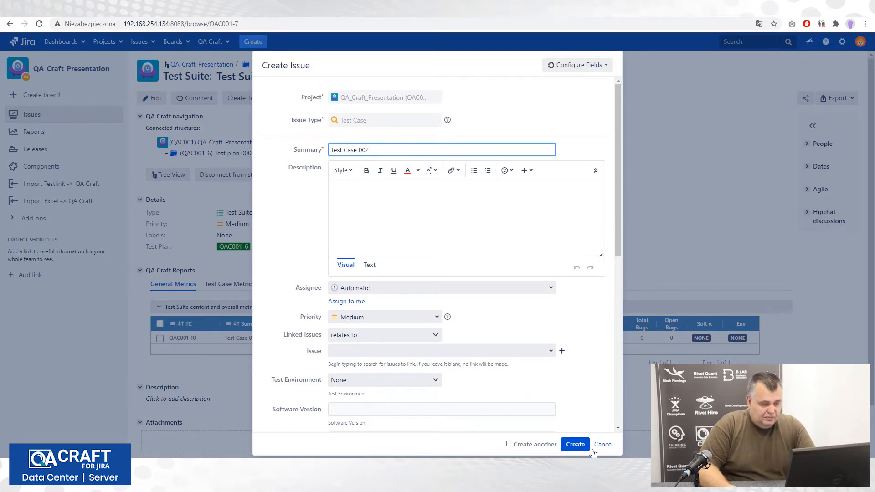
click(575, 445)
Create a third Test Case in Test Suite 001 with the summary "Test Suite 003".
click(242, 101)
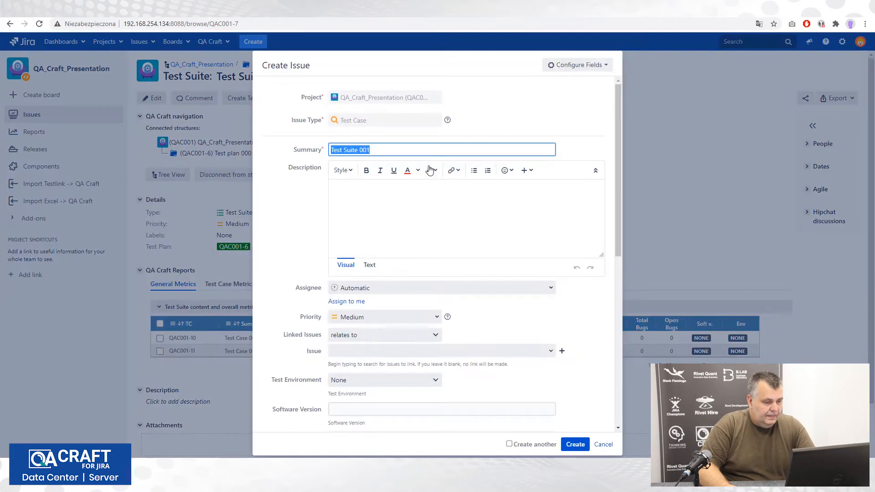
click(386, 150)
key(BackSpace)
text(3)
click(577, 445)
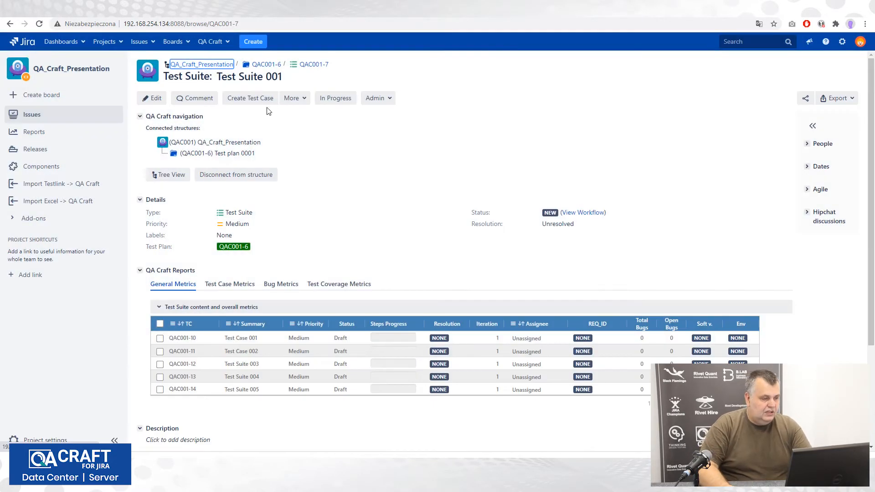
Create a sixth Test Case in Test Suite 001 with the summary "Test Suite 006".
click(252, 99)
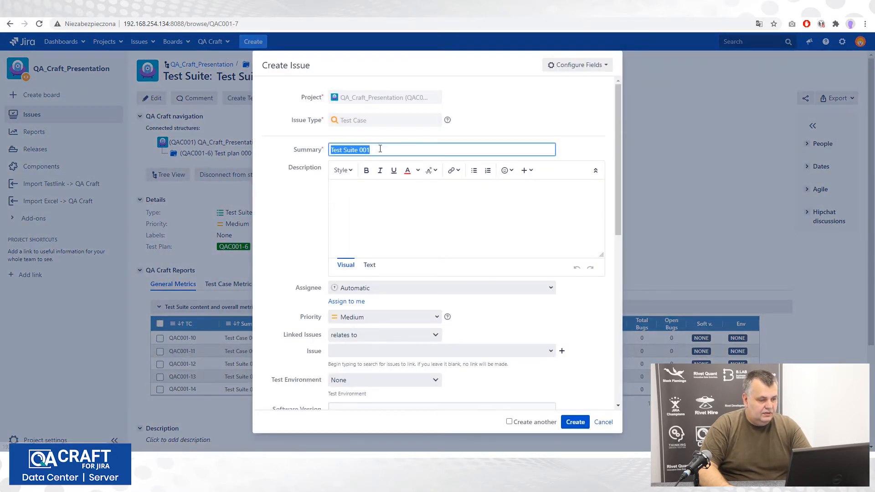
click(377, 149)
key(BackSpace)
text(6)
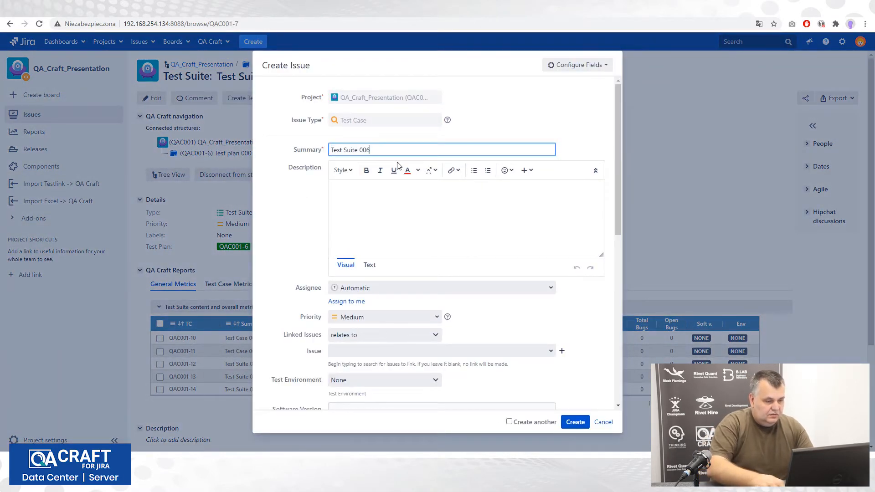
click(575, 422)
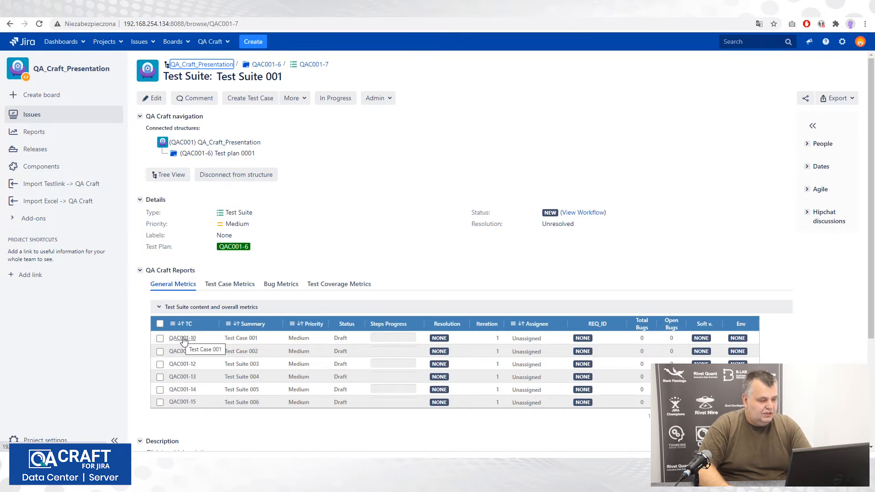
Open Test Case 001 from the suite's table, put its steps into editing and add an empty step.
click(237, 340)
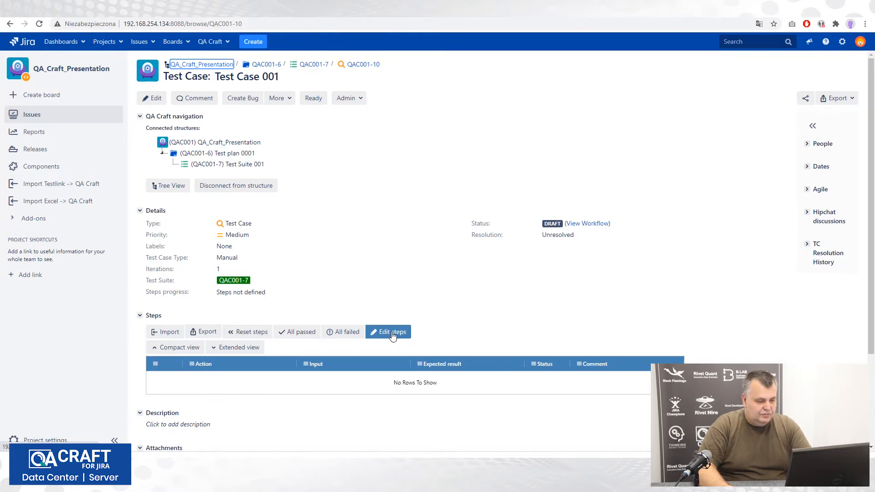
click(392, 333)
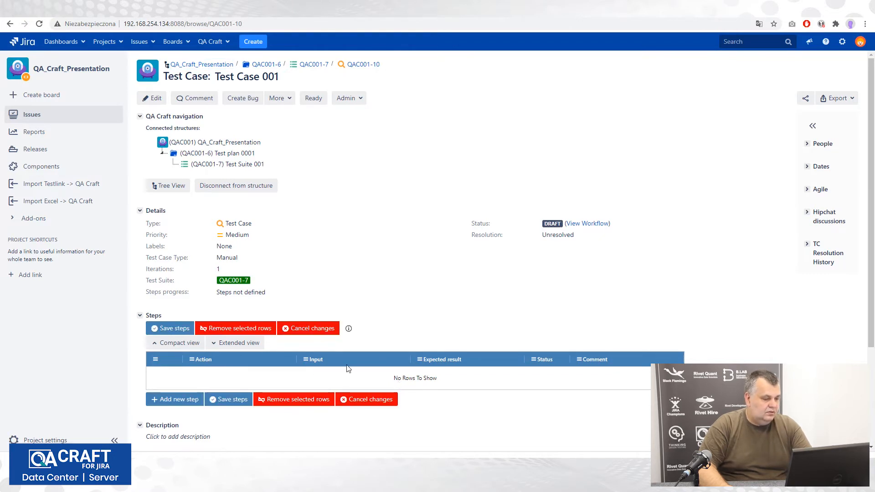
click(173, 400)
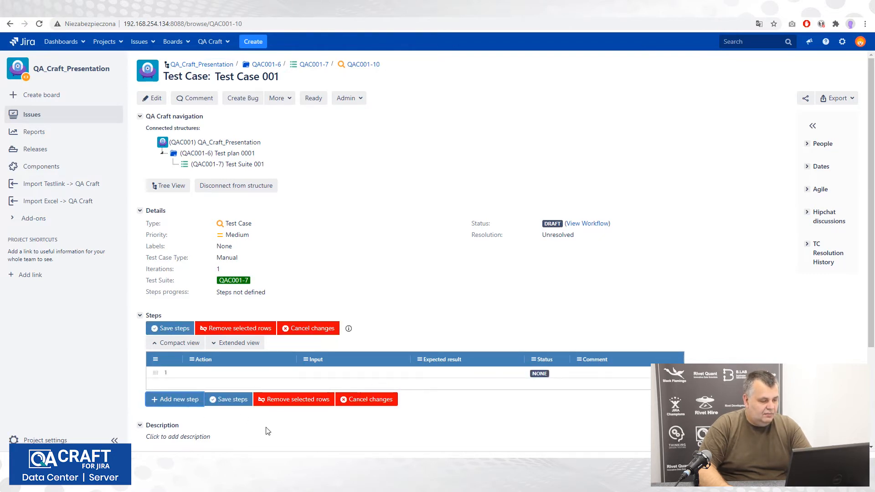
Set the first step's action to "Action needed to do this step".
click(210, 375)
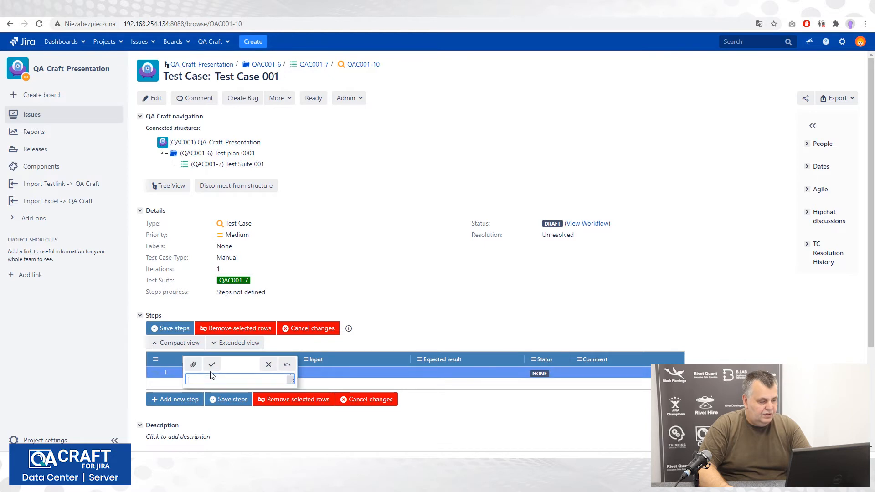
text(Ac)
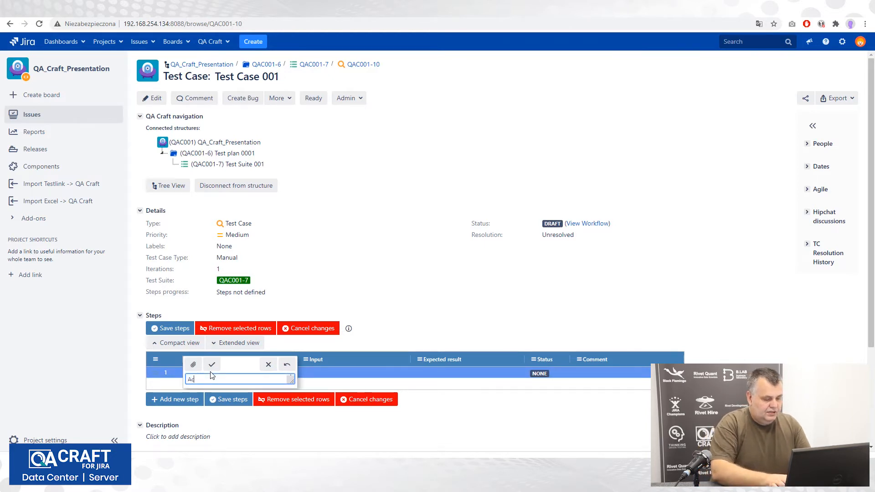
text(tion )
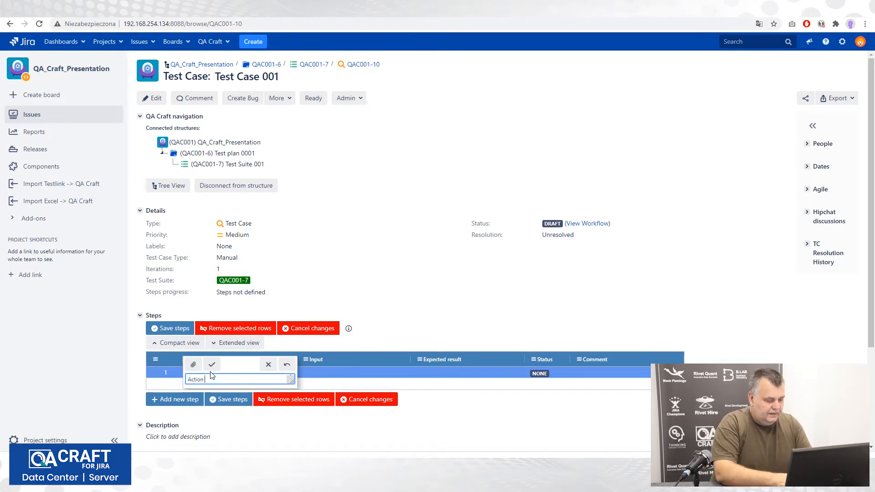
text(needed)
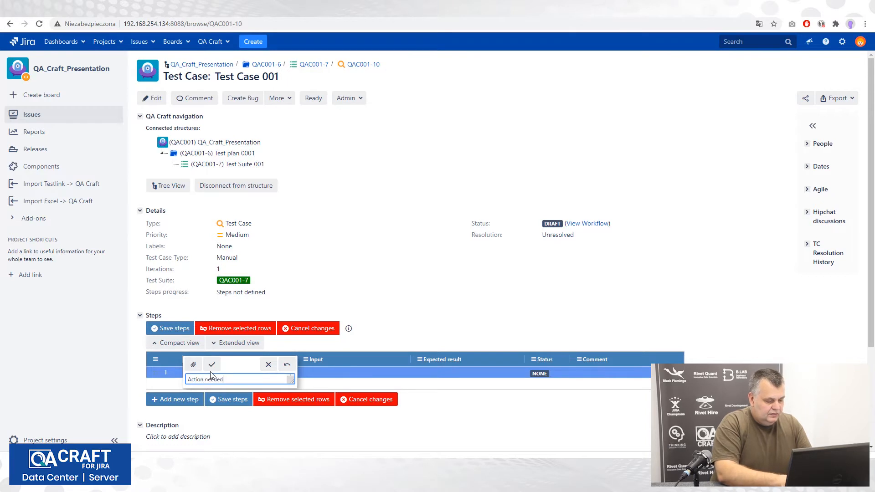
text( to do this step)
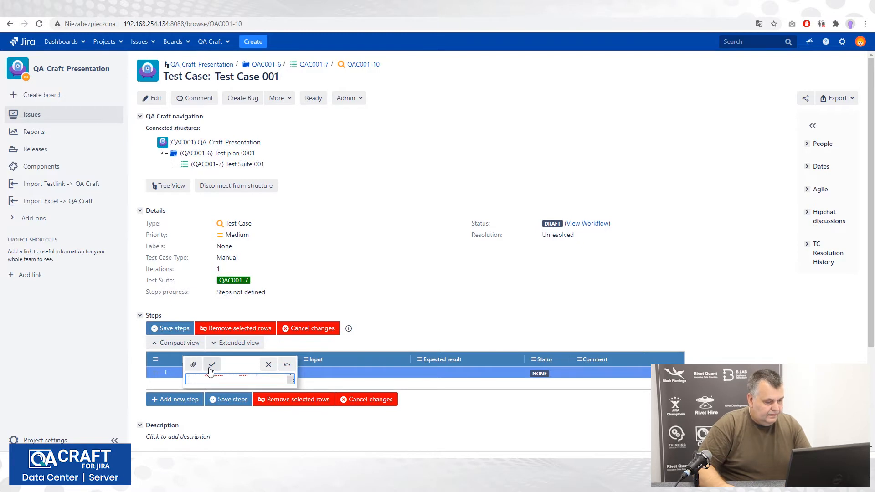
click(212, 364)
Set the first step's input to "login: wwwwww".
click(305, 373)
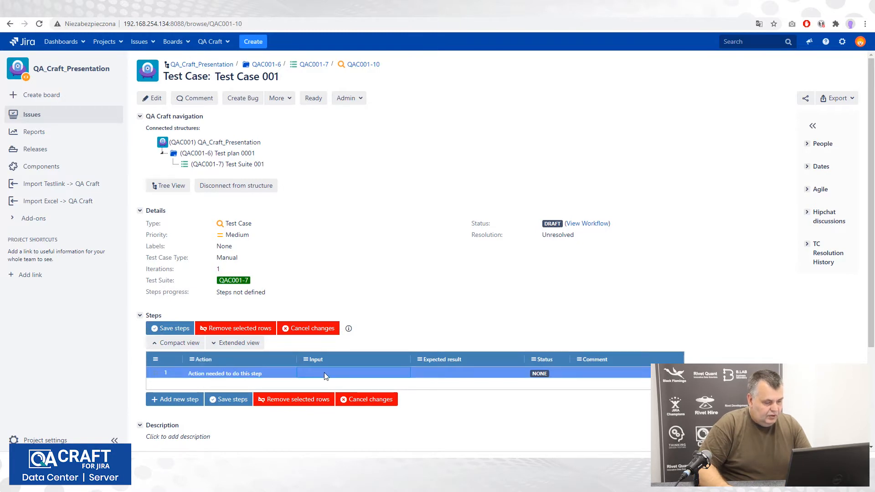
click(324, 372)
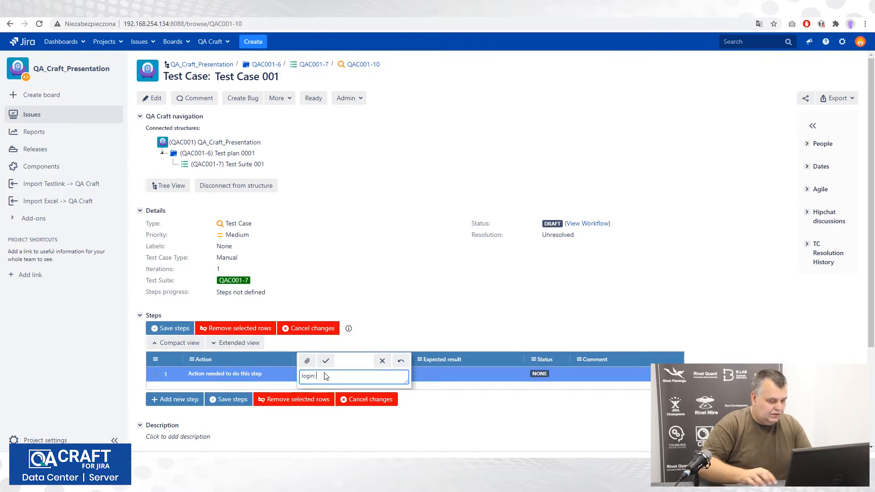
text(wwwwww)
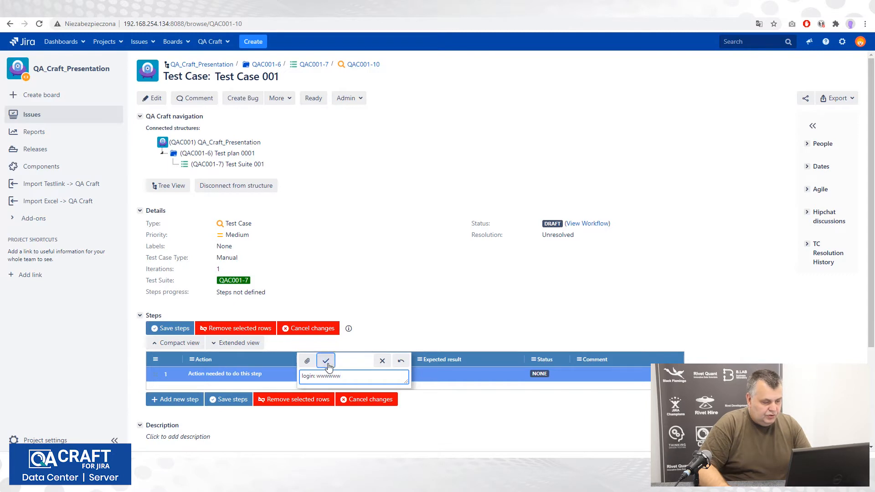
click(326, 361)
Set the first step's expected result to "what we expect".
click(433, 372)
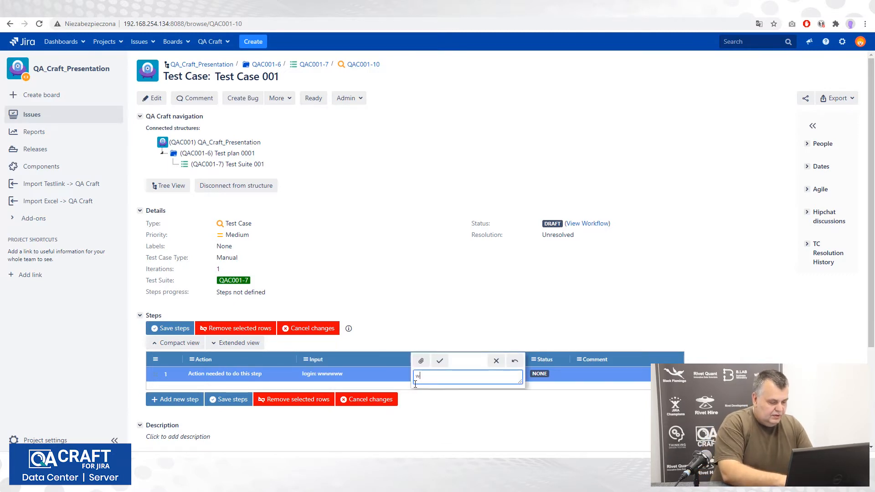
text(what ar)
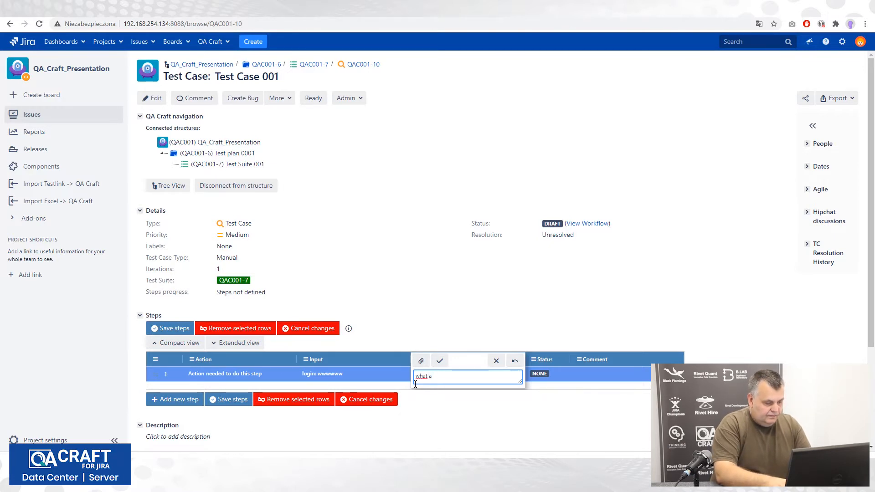
key(BackSpace)
text(wee)
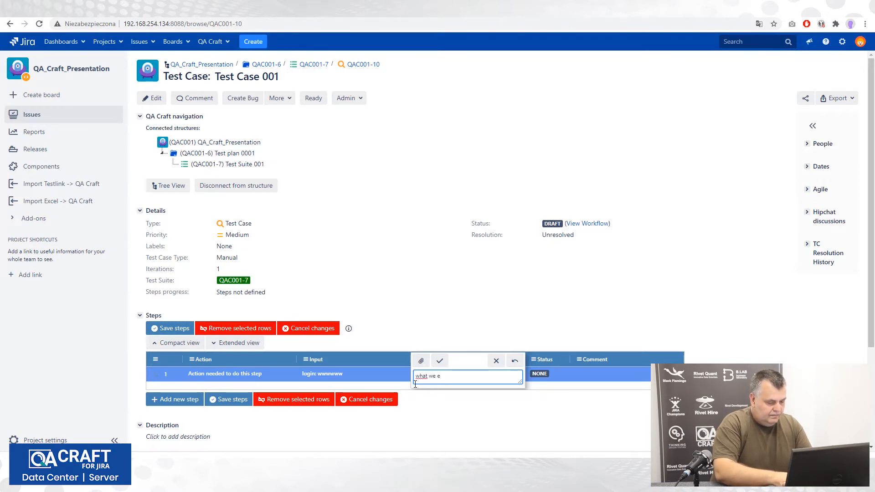
text( we expect)
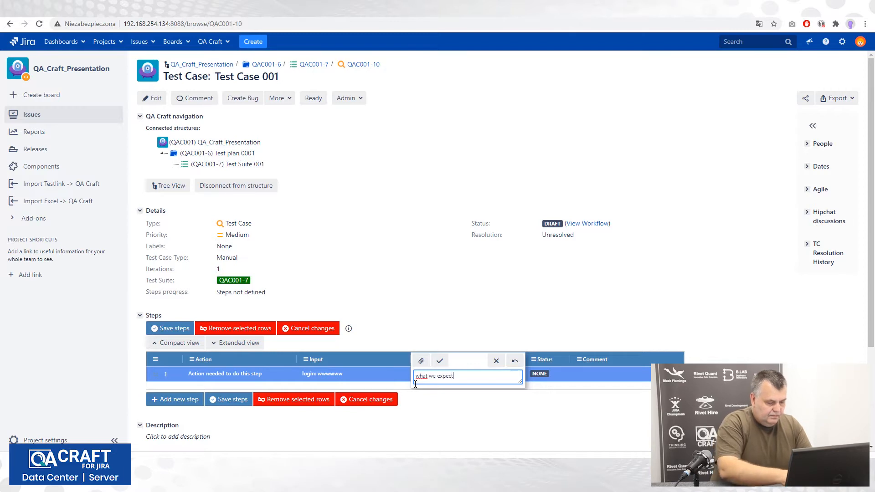
click(439, 361)
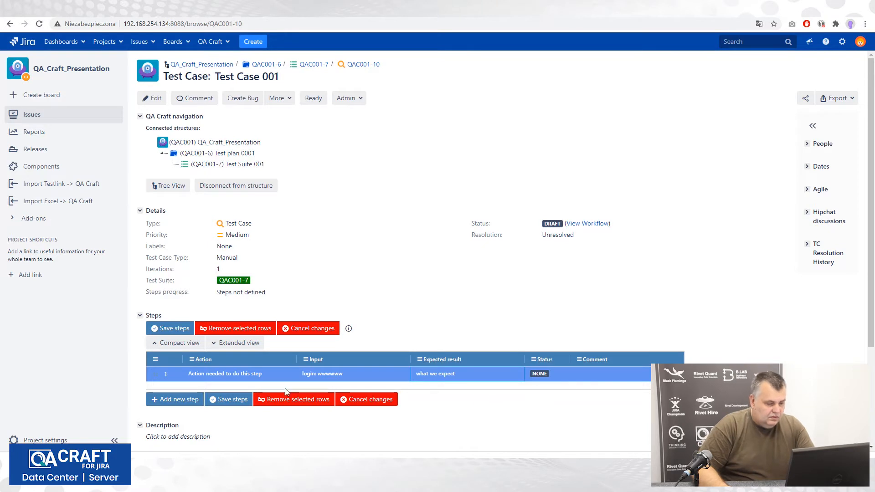
Add a second step to Test Case 001 with the action "This is a third step".
click(186, 403)
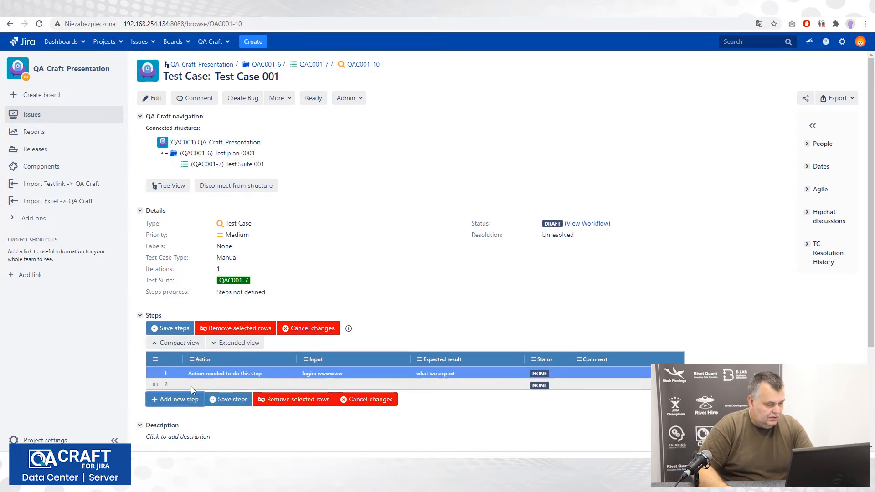
click(209, 387)
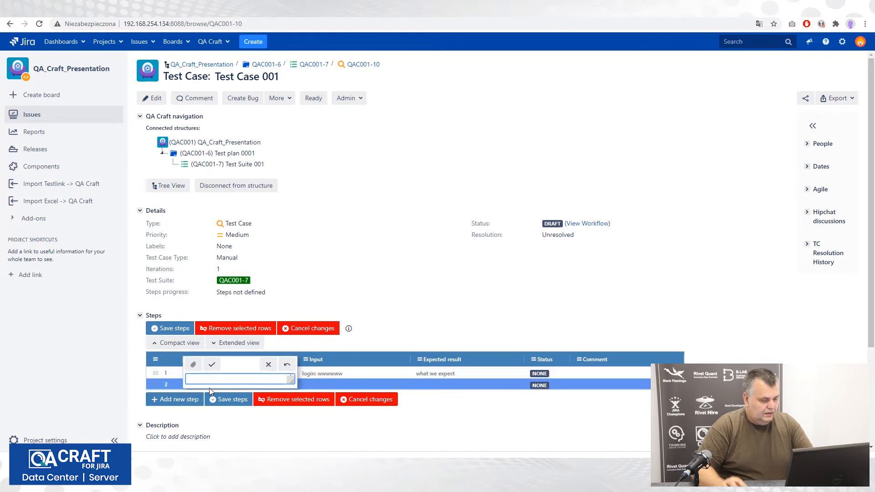
text(This is a third step)
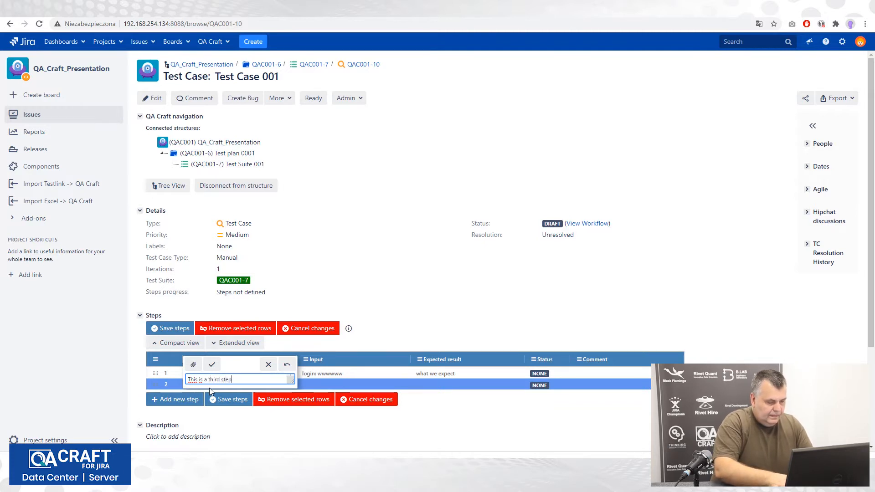
click(212, 364)
Add another step to Test Case 001 with the action "This is a second step".
click(179, 402)
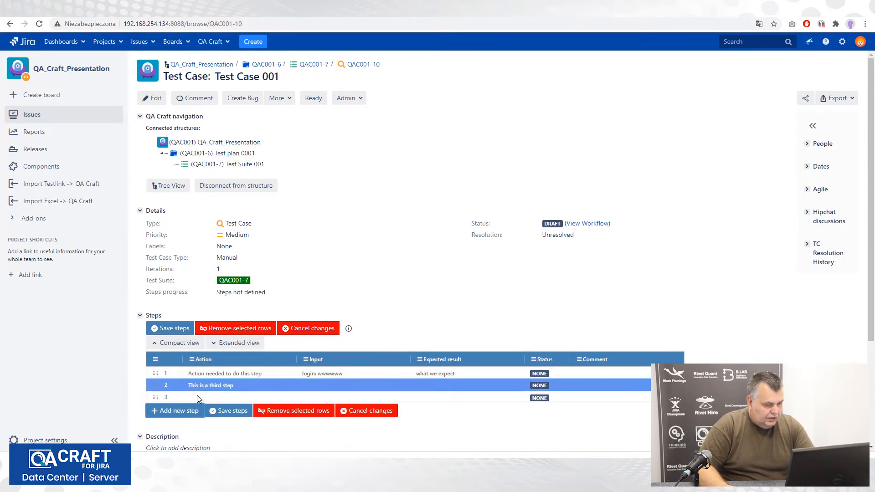
double_click(206, 396)
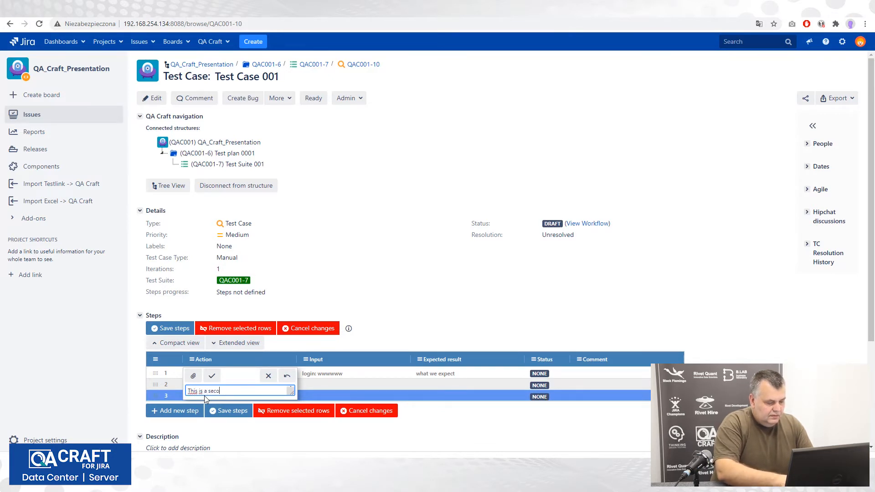
text(This is a second ste)
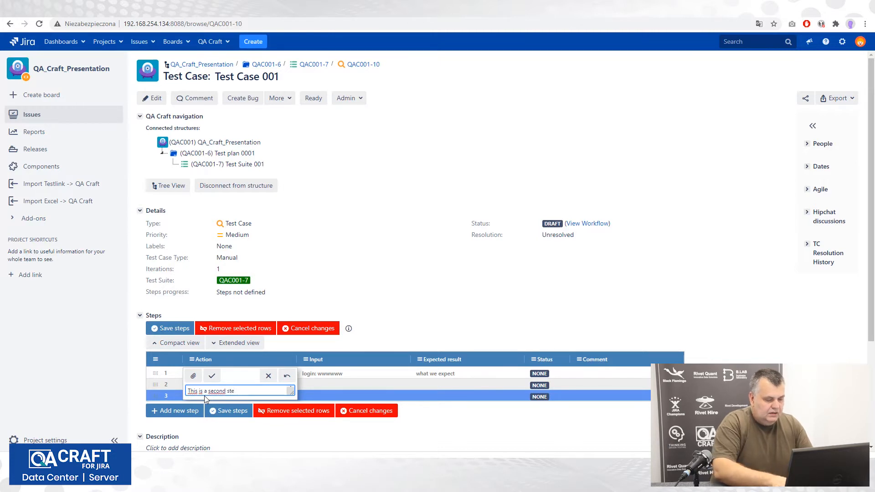
text(p)
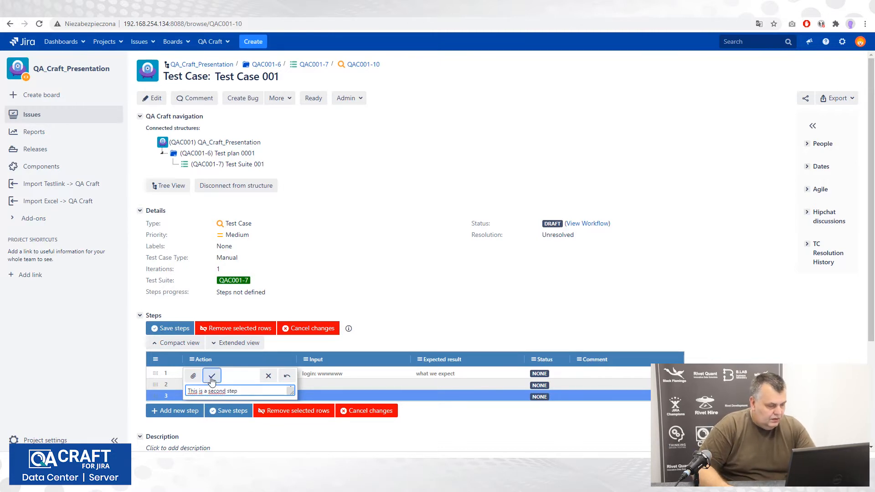
click(212, 379)
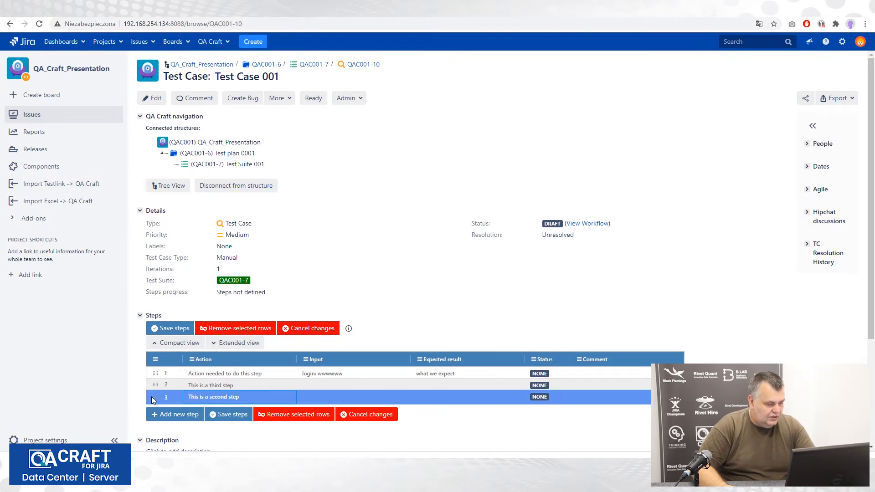
Move the "This is a second step" row above "This is a third step" and save the steps.
mouse_move(151, 398)
mouse_down()
mouse_move(153, 374)
mouse_move(153, 387)
mouse_up()
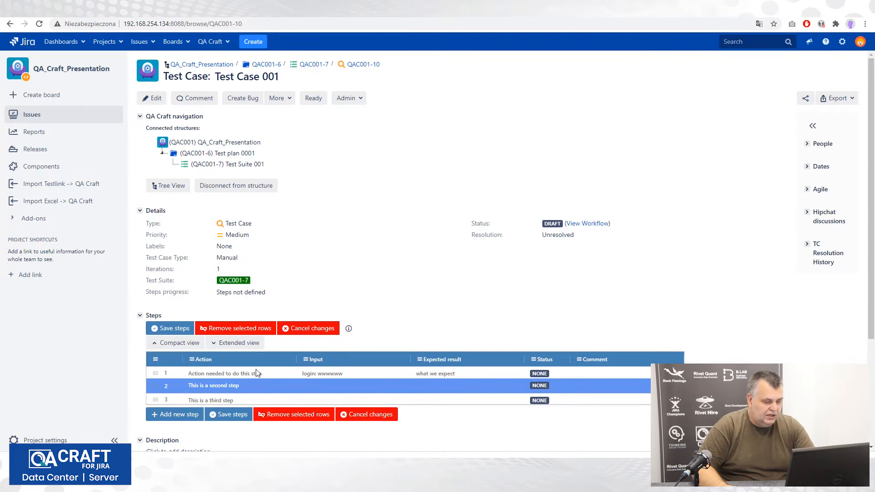
click(224, 415)
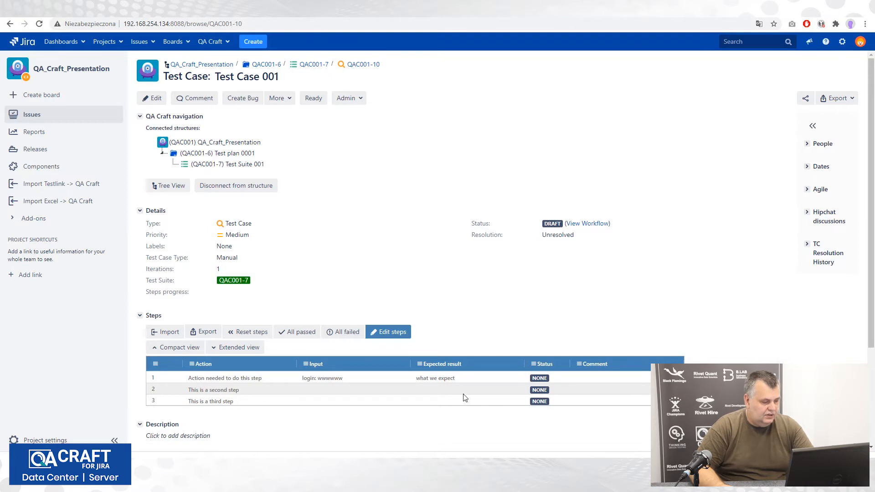
Export Test Case 001's steps as 34224-TC-steps-export.csv and import that file into Test Case 002 of Test Suite 001.
click(207, 332)
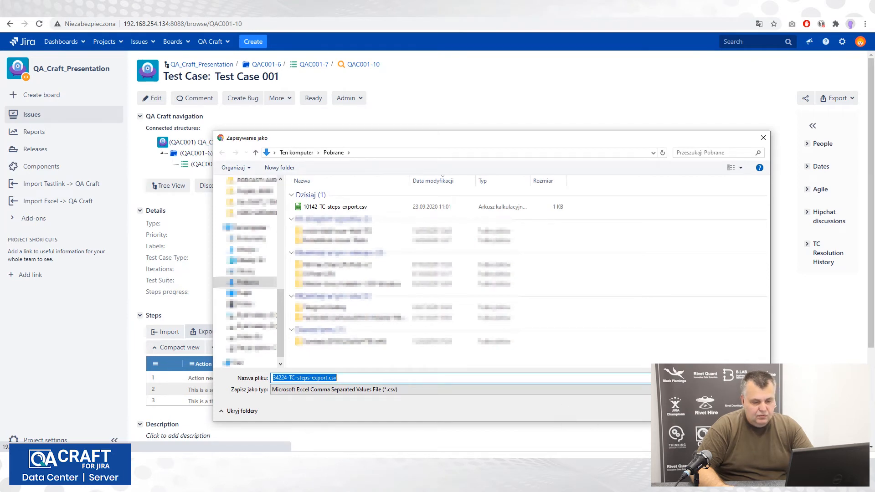
key(Return)
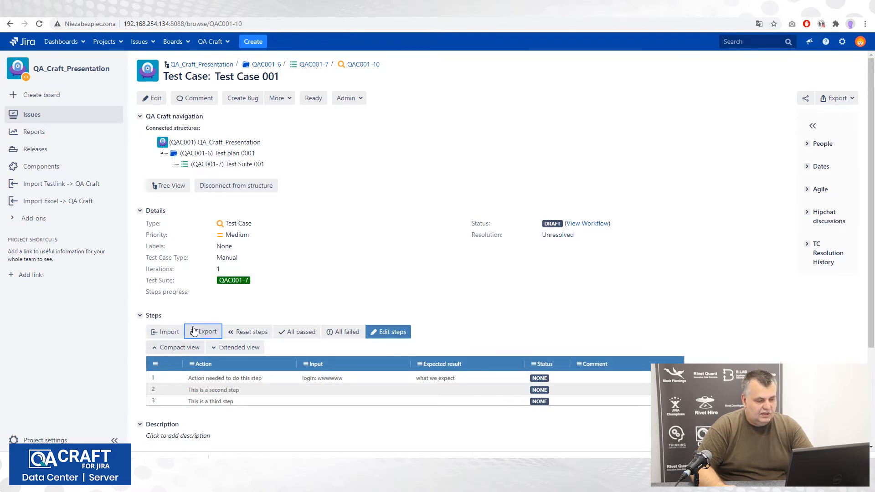
click(223, 166)
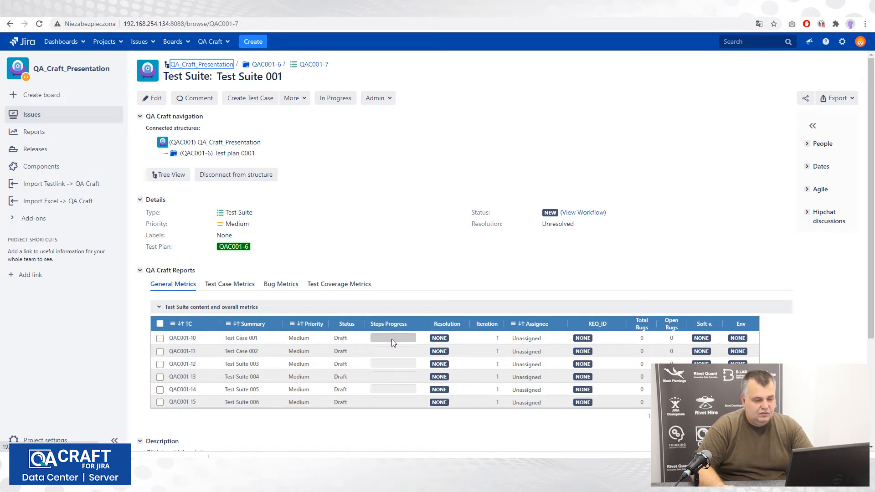
click(182, 351)
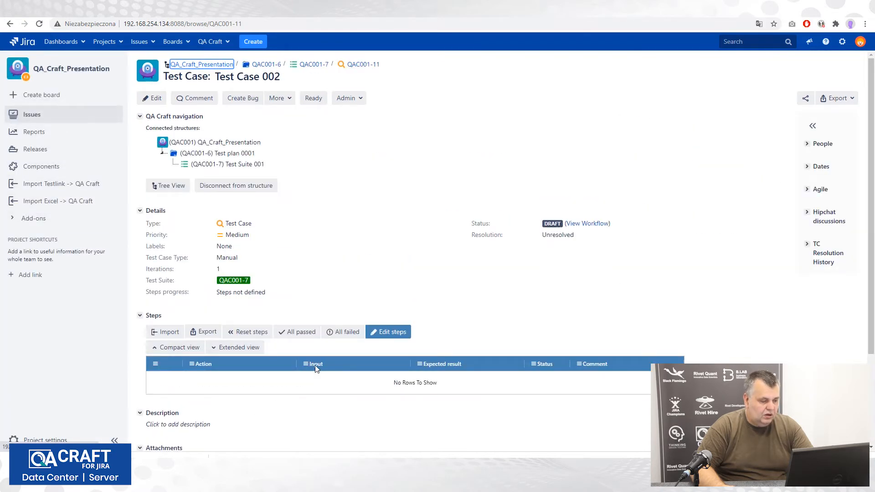
click(169, 334)
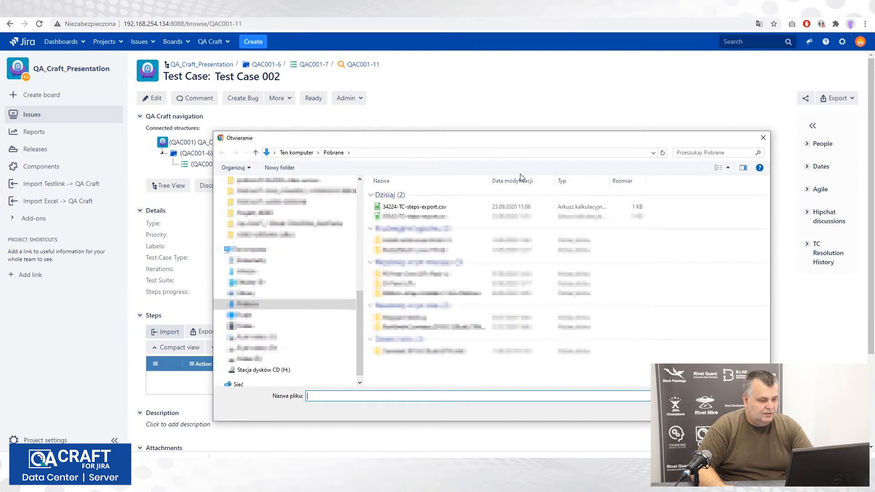
double_click(414, 209)
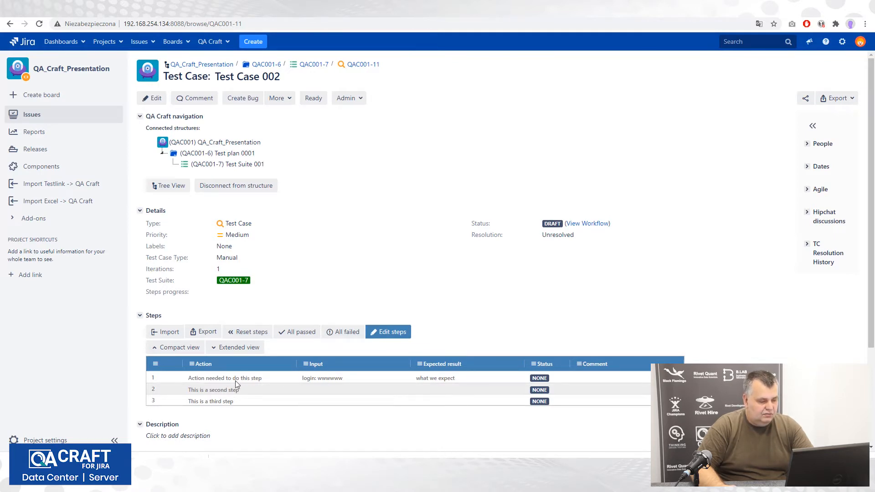
Add a fourth step with the action "this is a fourth step" to Test Case 002 and save its steps.
click(390, 333)
click(180, 412)
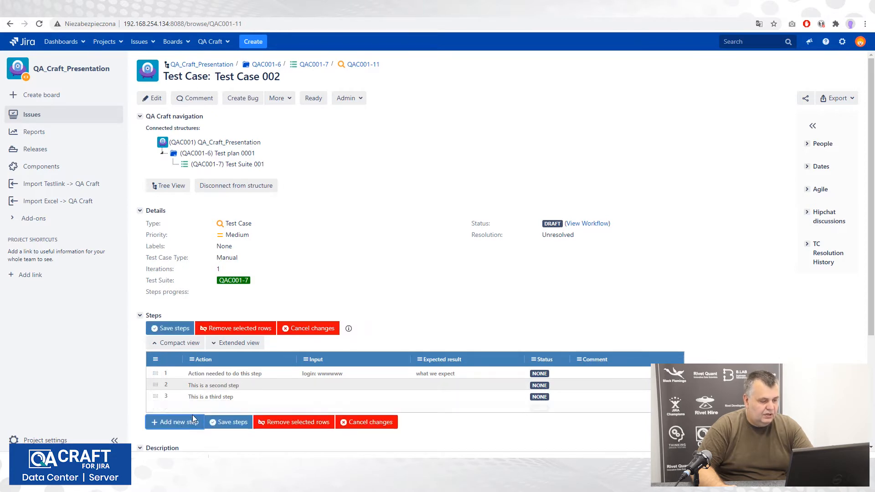
click(202, 407)
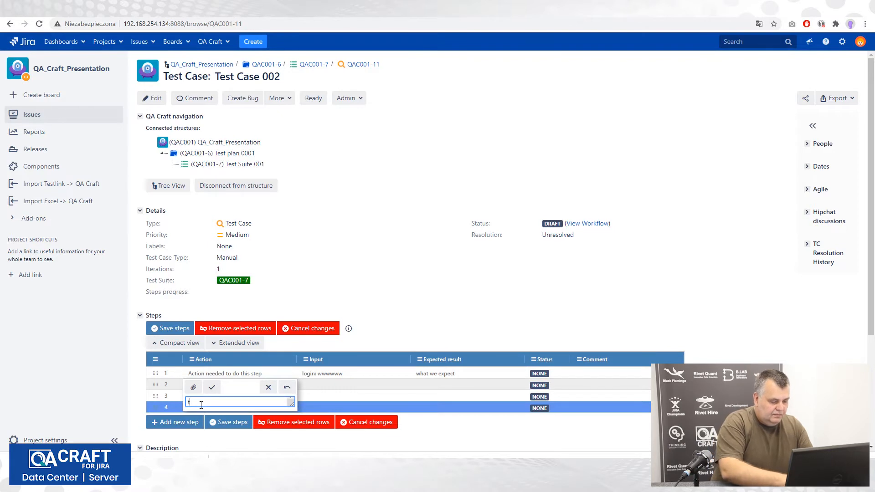
text(this is a)
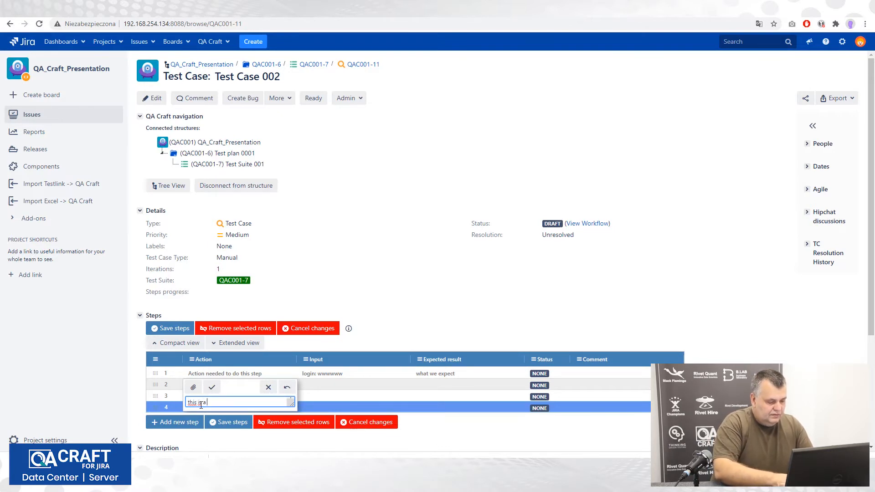
text( fourt)
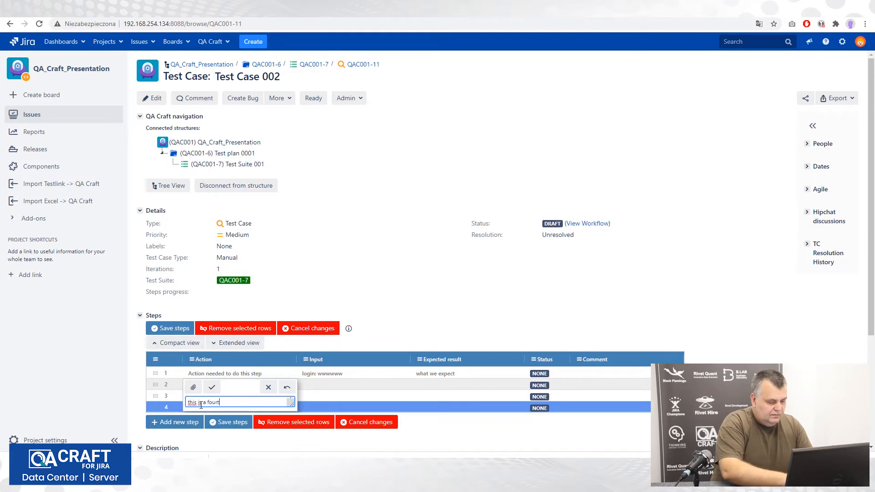
text(h step)
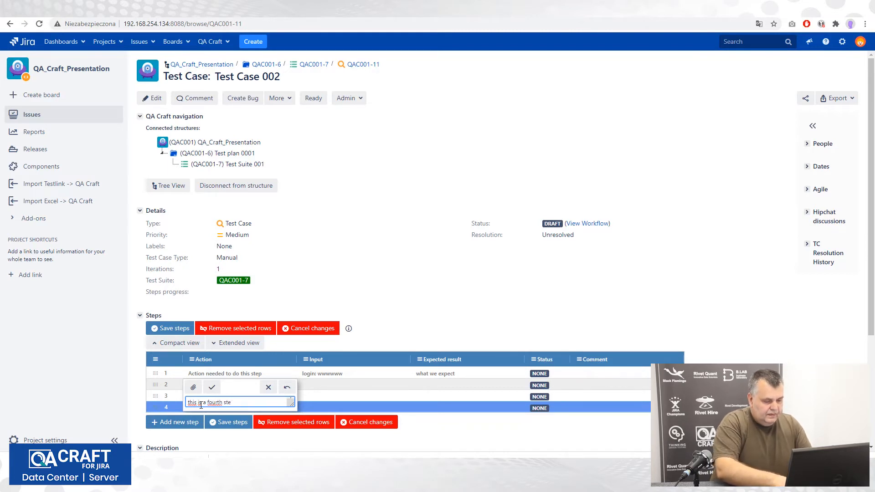
click(211, 387)
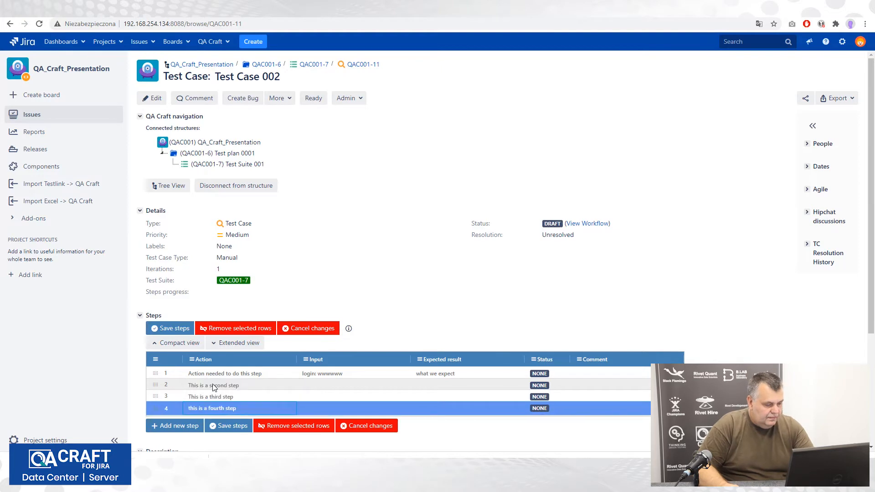
click(227, 427)
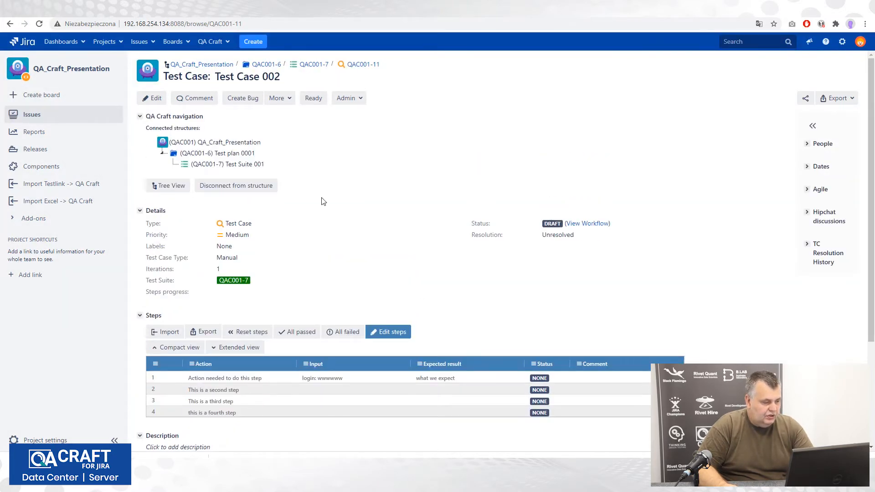
Import 10142-TC-steps-export.csv into the test case named Test Suite 003 and show its steps in the extended view.
click(204, 165)
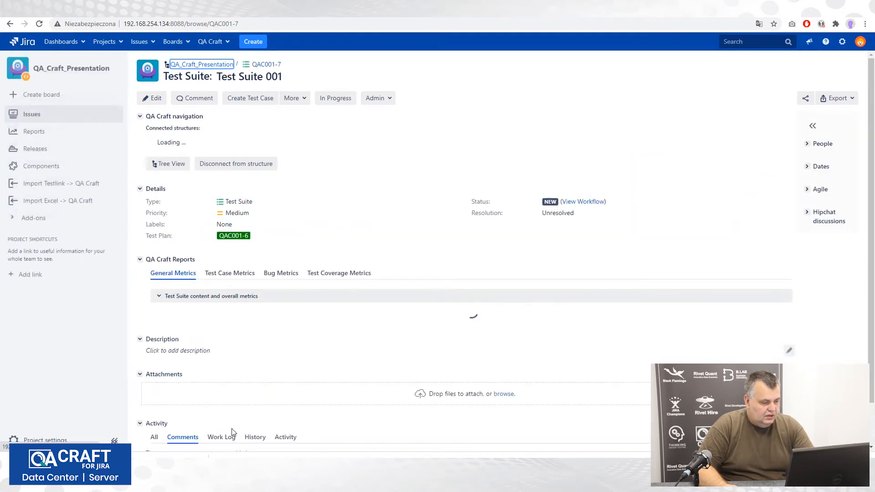
click(183, 364)
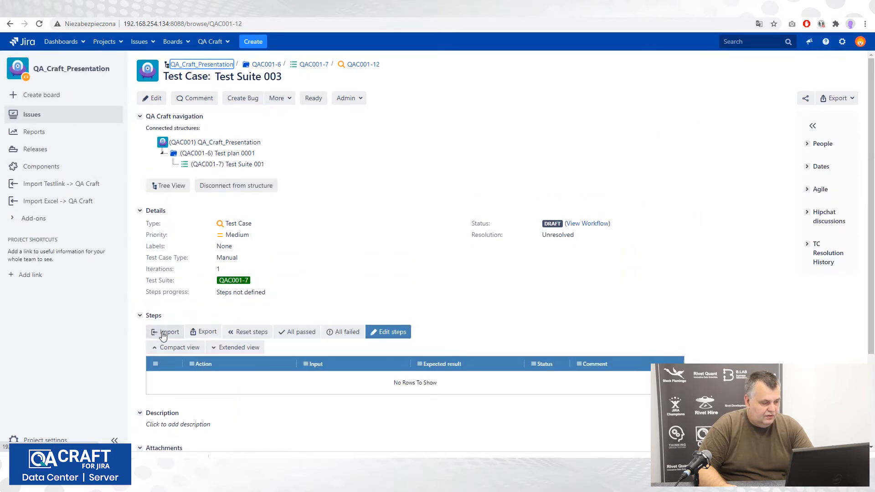
click(164, 332)
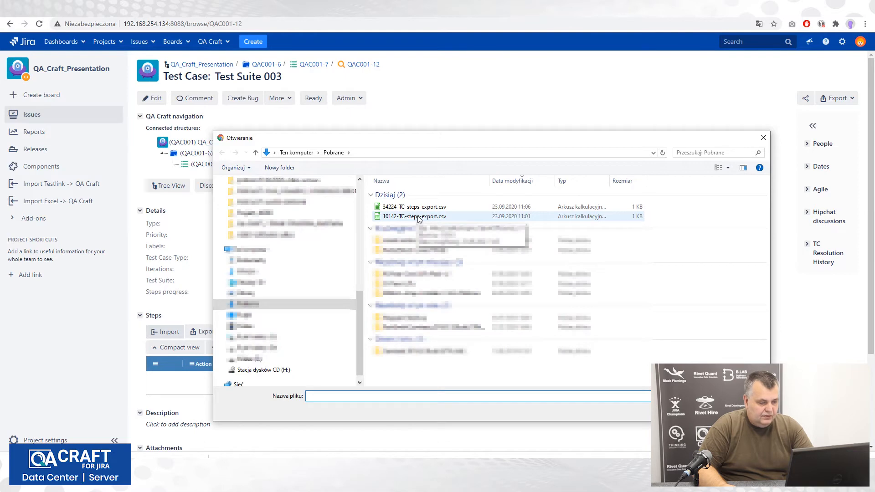
double_click(416, 217)
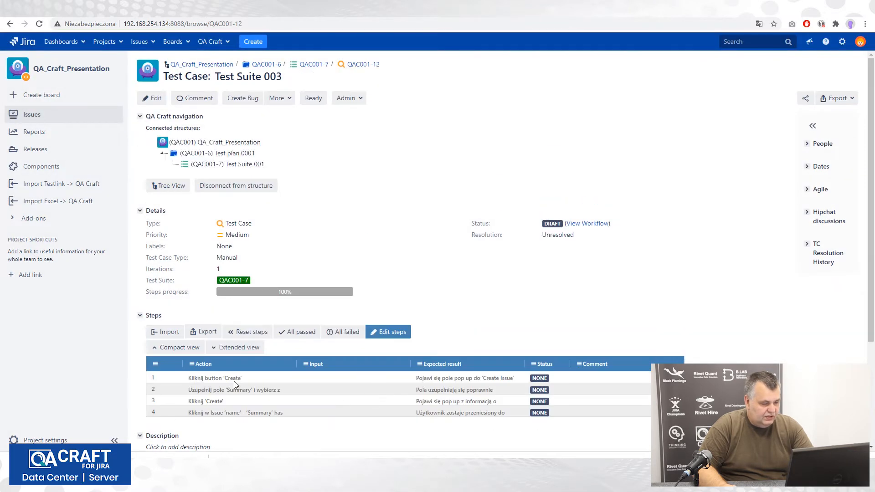
click(245, 348)
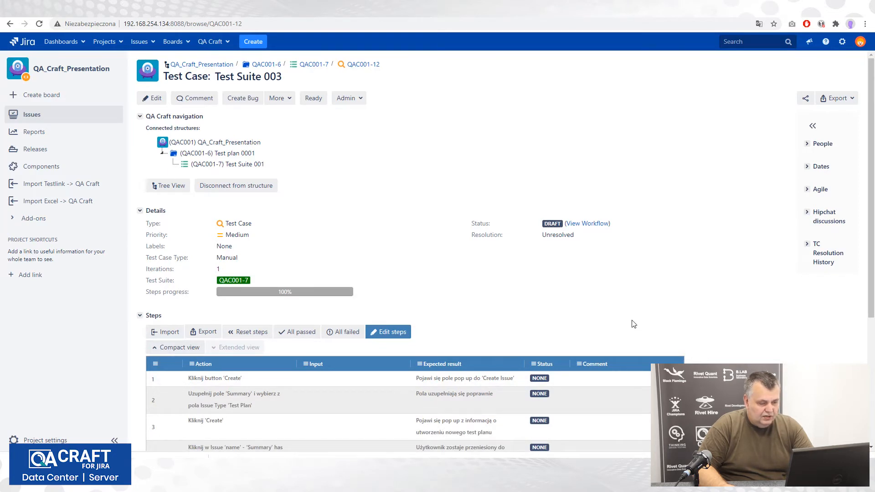
Open the test case named Test Suite 004 from Test Suite 001 and import its steps from 10142-TC-steps-export.csv.
click(227, 165)
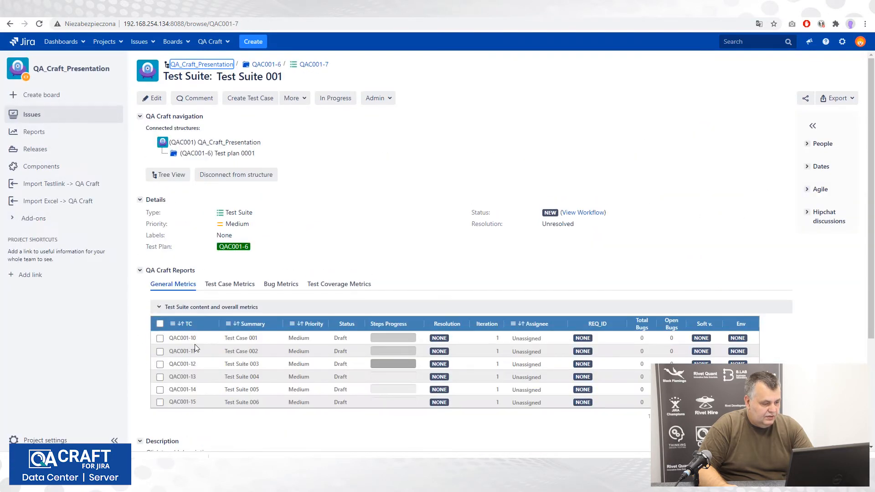
click(177, 377)
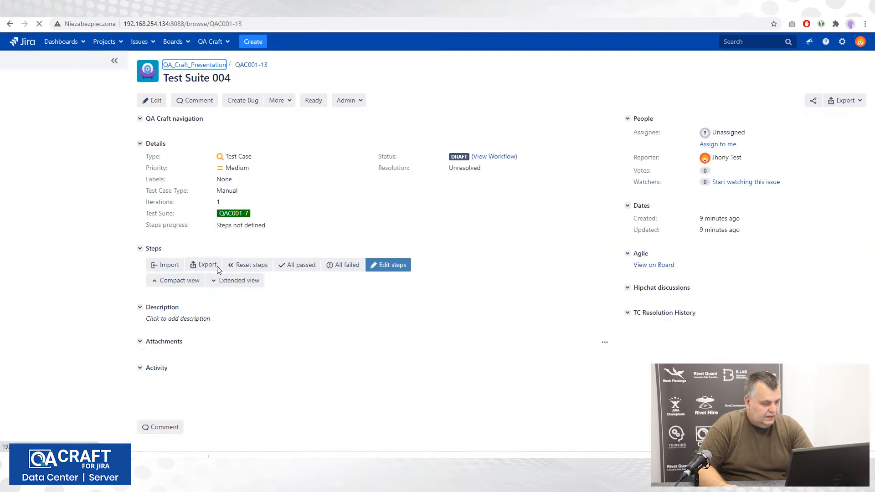
click(165, 331)
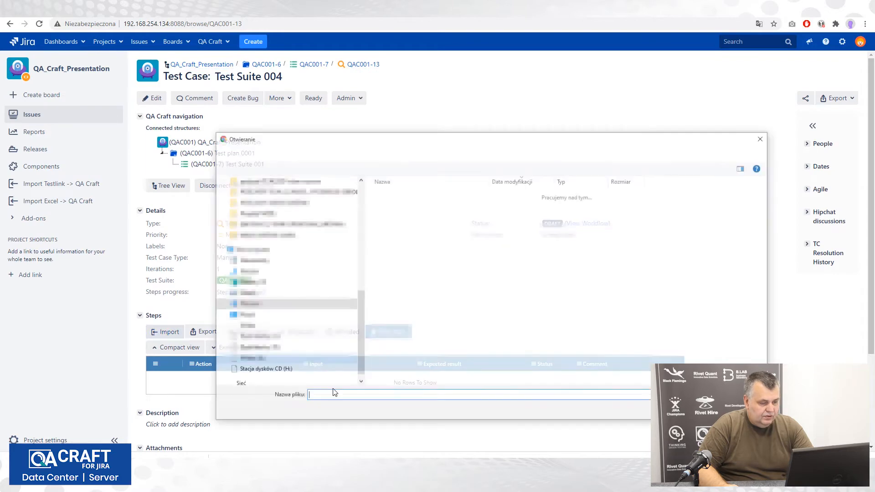
double_click(401, 216)
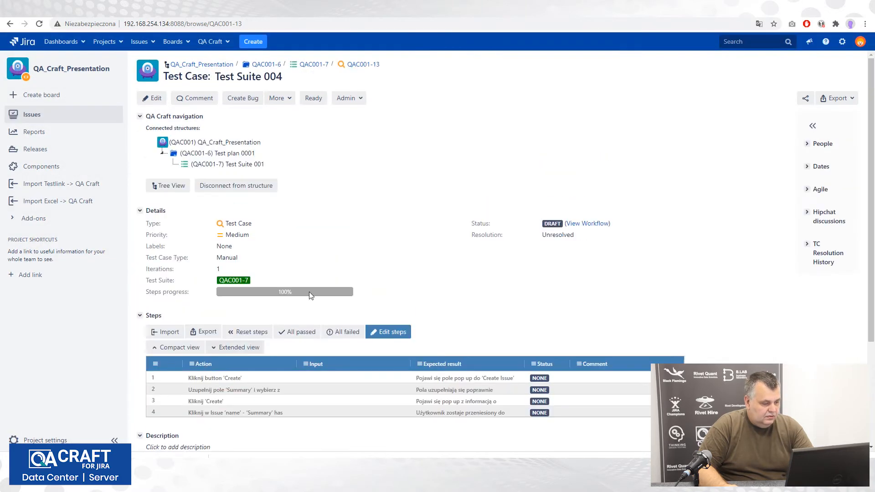
Import steps from an exported file into the remaining test cases of Test Suite 001, named Test Suite 005 and Test Suite 006.
click(220, 165)
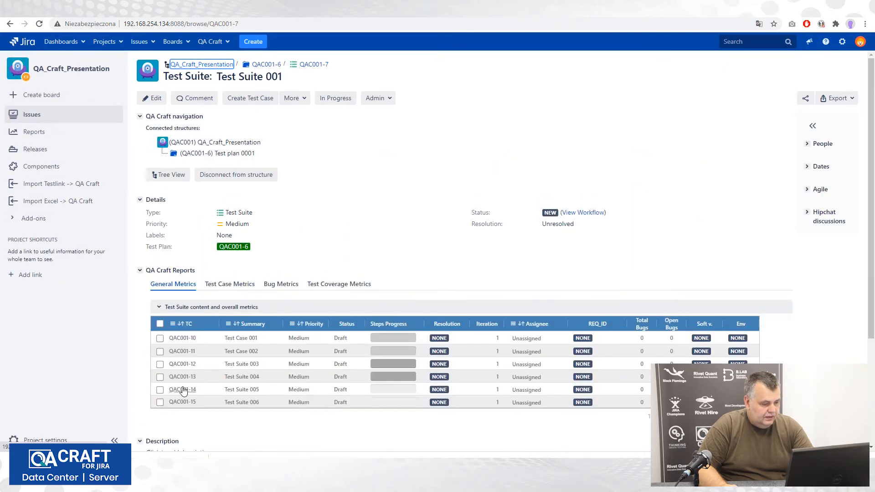
click(183, 389)
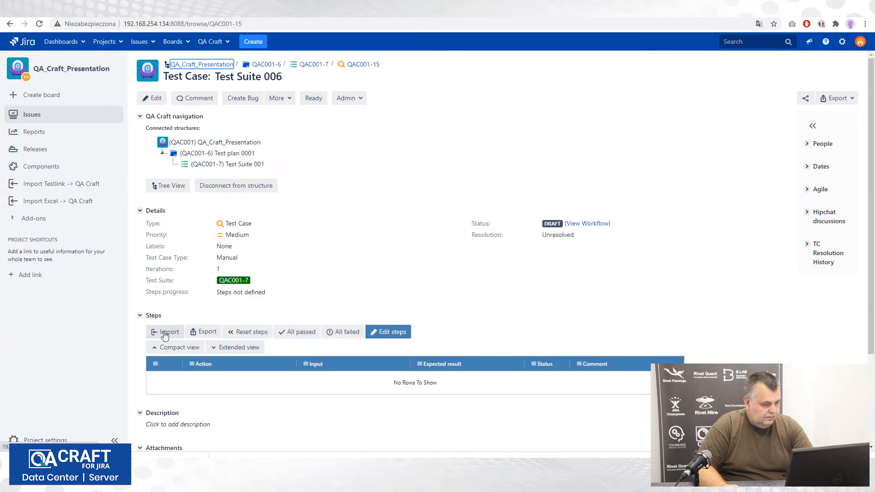
click(165, 332)
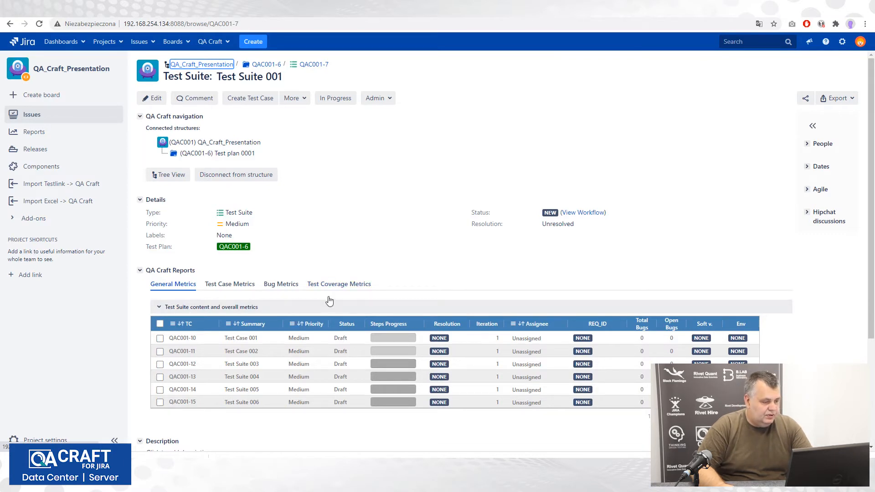
Open Test plan 0001 and assign it all five QA_Craft_Presentation stories not assigned to epics as requirements.
click(218, 153)
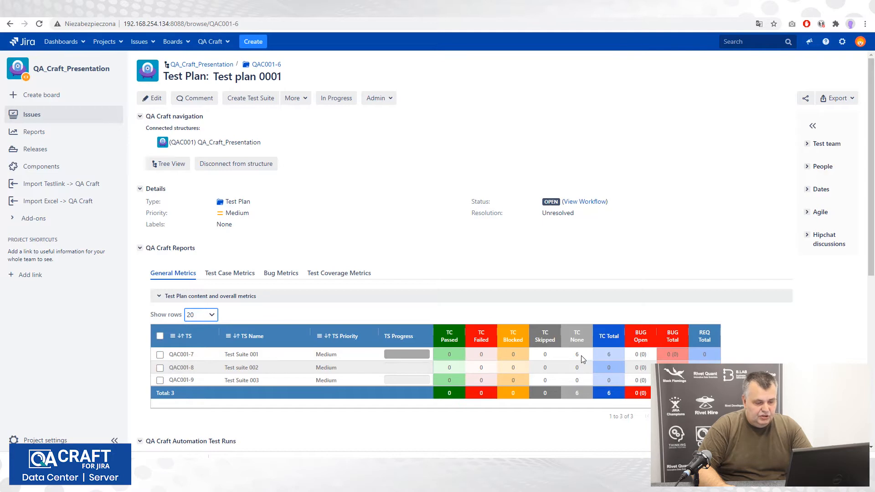
click(610, 353)
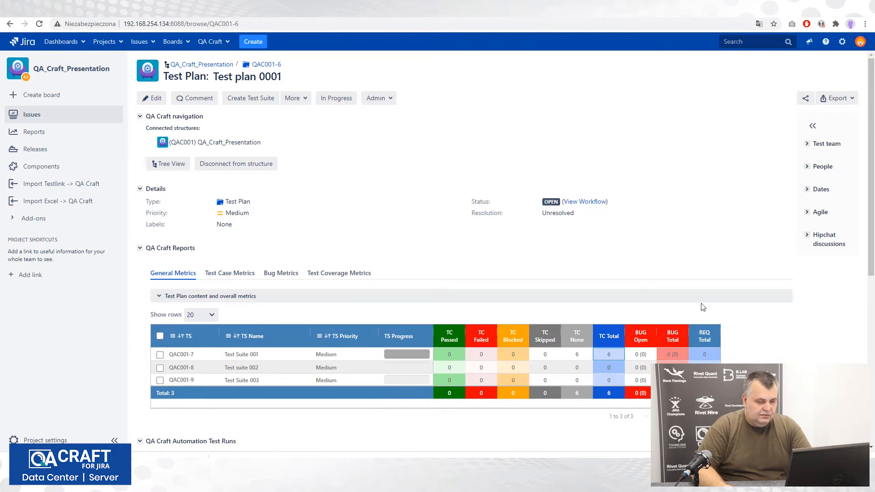
scroll(468, 336, down, 3)
scroll(408, 321, down, 1)
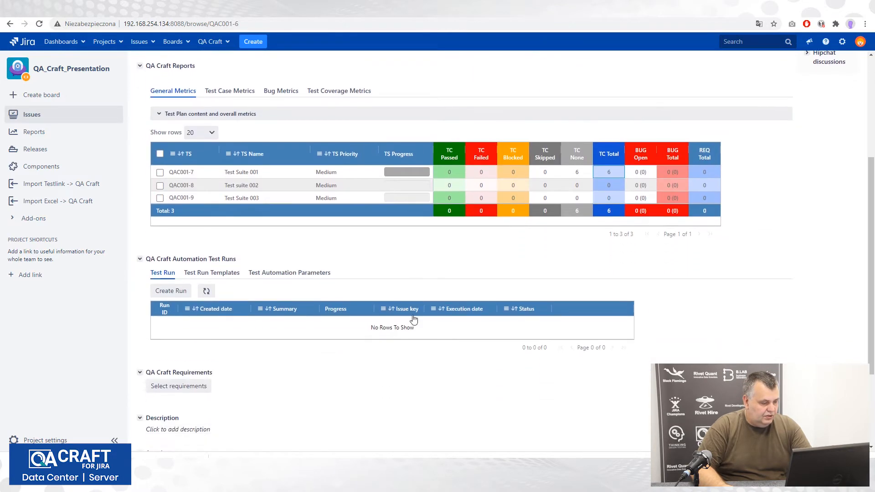
click(151, 392)
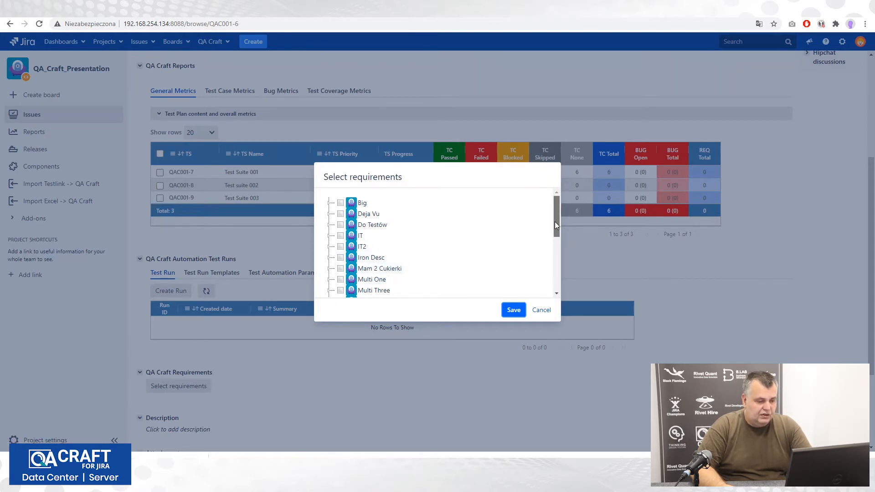
drag(555, 224, 565, 259)
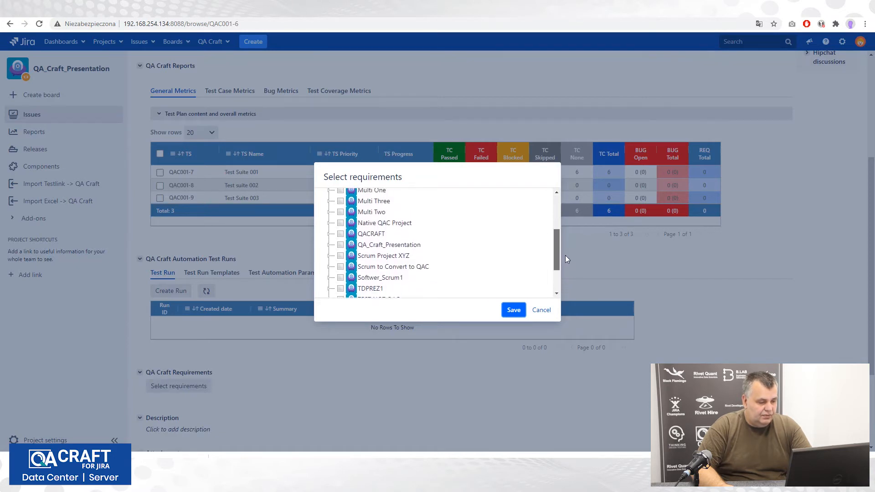
click(328, 246)
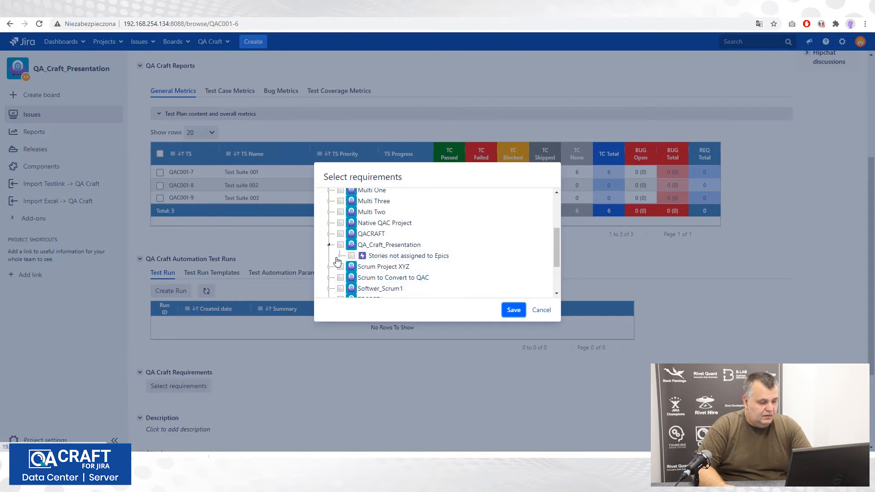
click(340, 256)
scroll(500, 255, down, 1)
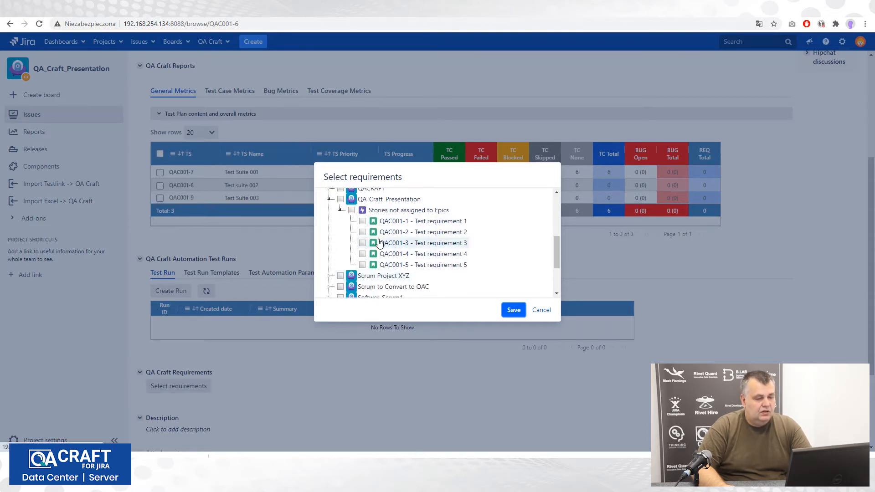
click(351, 210)
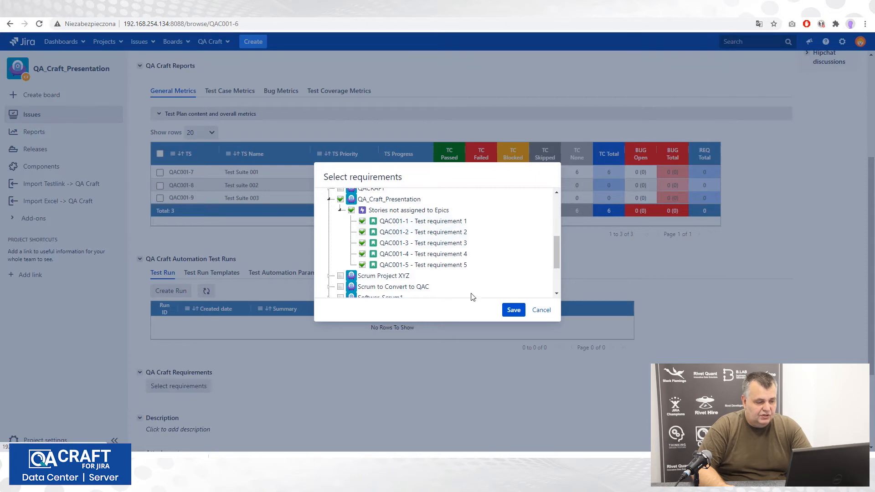
click(511, 311)
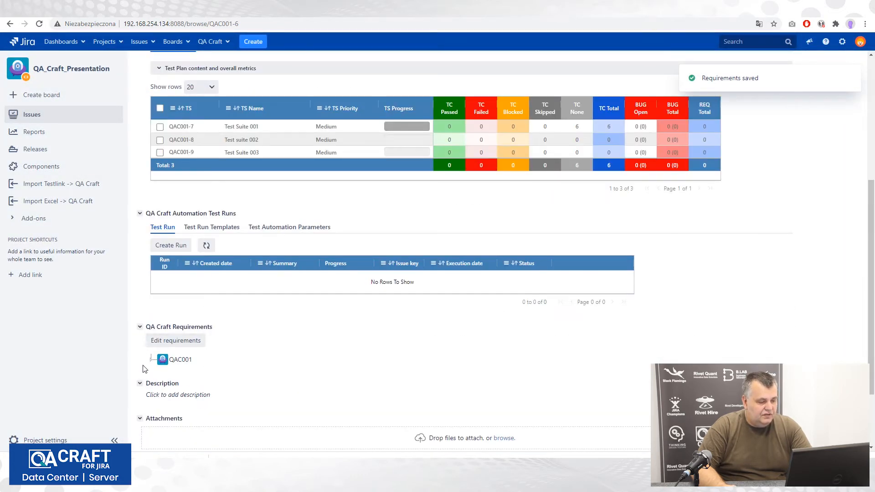
Expand the QAC001 requirement tree of the test plan down to its individual stories and review it.
click(150, 360)
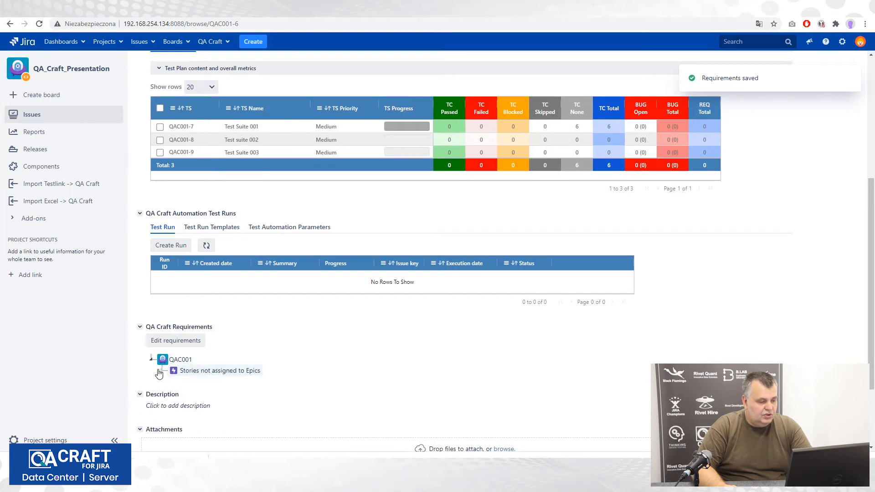
click(163, 370)
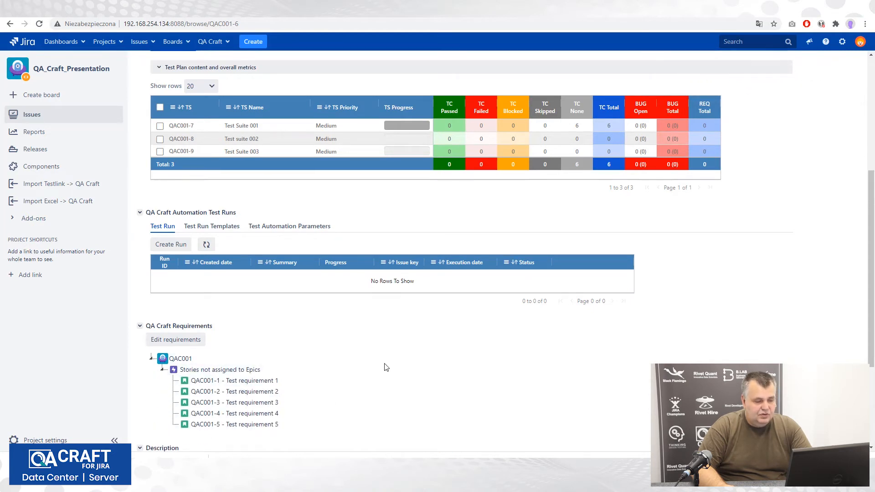
scroll(385, 367, down, 1)
scroll(385, 369, up, 1)
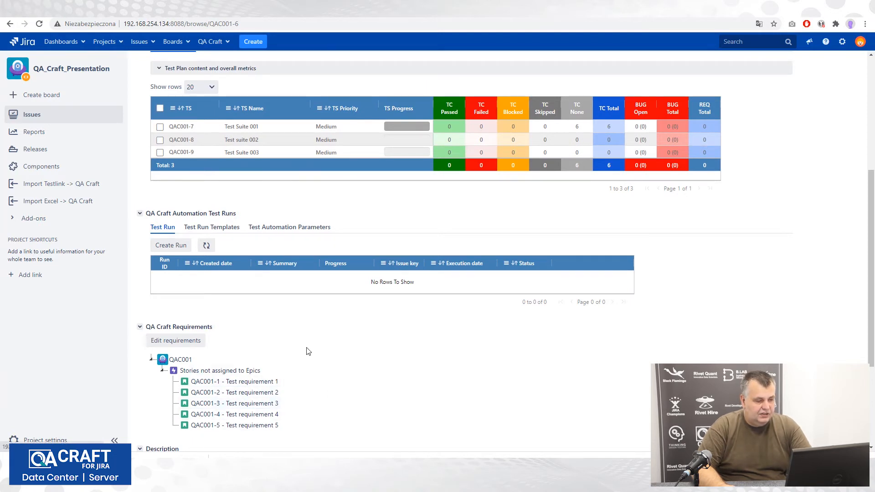
scroll(323, 353, up, 1)
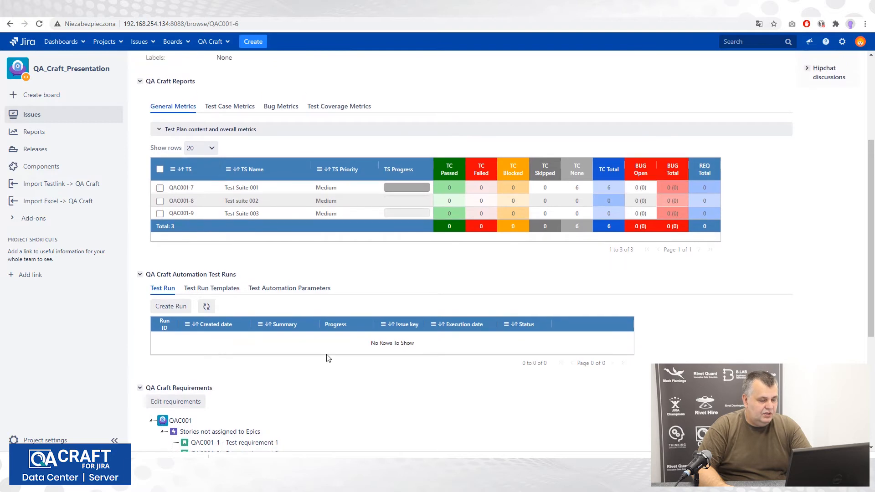
scroll(328, 358, down, 2)
scroll(328, 357, up, 4)
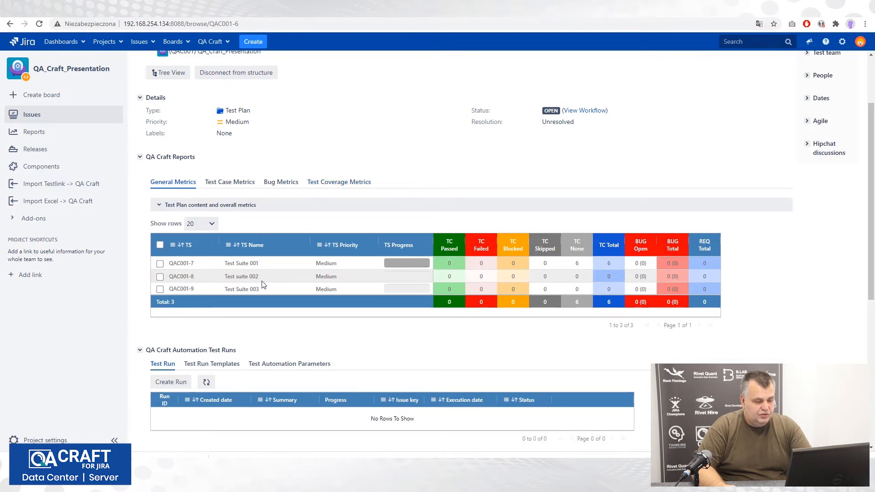
Check the test coverage metrics of Test plan 0001, return to its general metrics and review the assigned requirements.
click(351, 184)
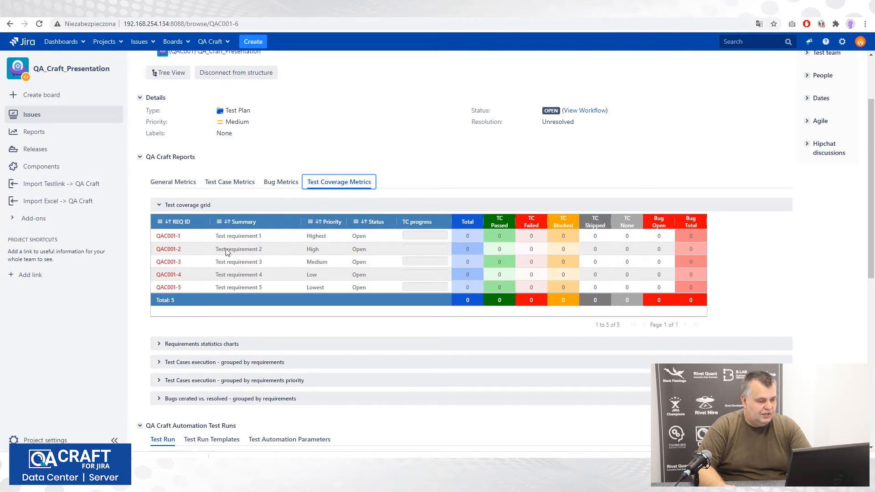
click(169, 184)
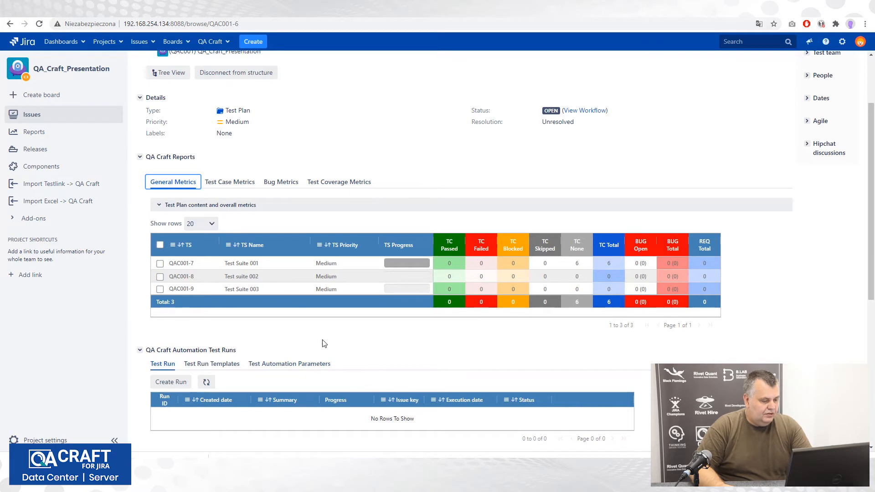
scroll(323, 344, down, 2)
scroll(334, 360, down, 2)
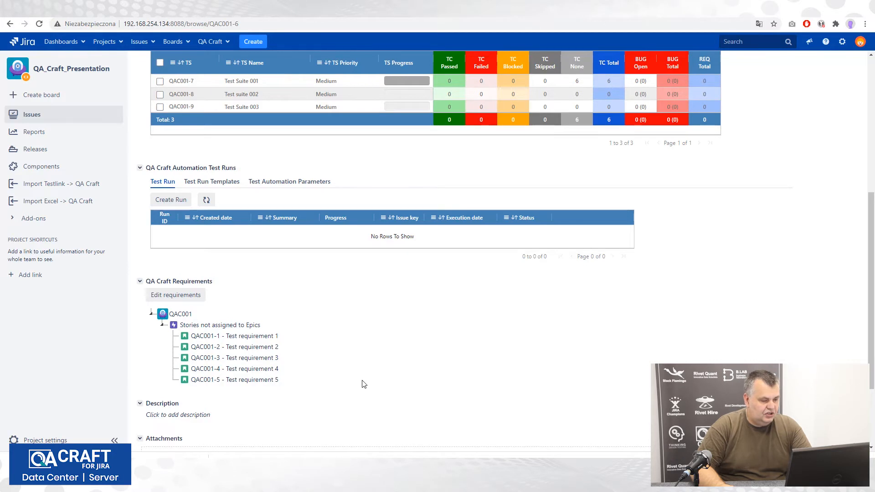
scroll(369, 378, up, 4)
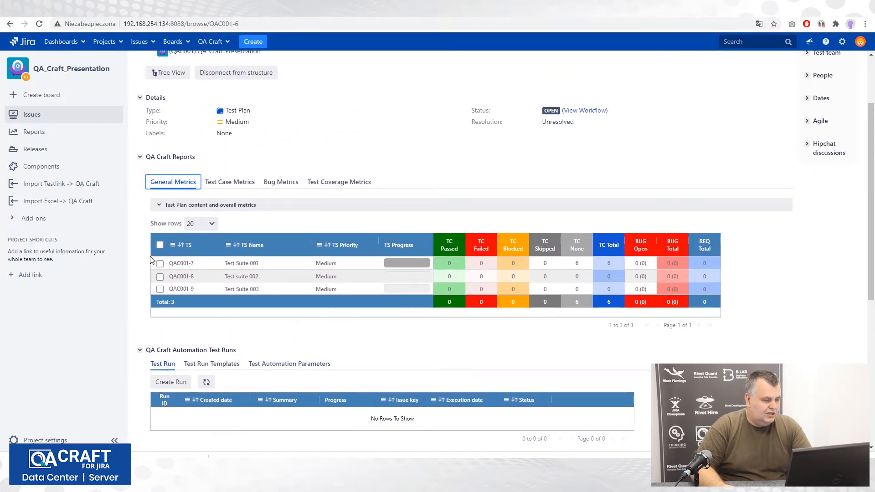
Open Test Case 001 from Test Suite 001 and add QAC001-1 Test requirement 1 as its requirement.
click(181, 264)
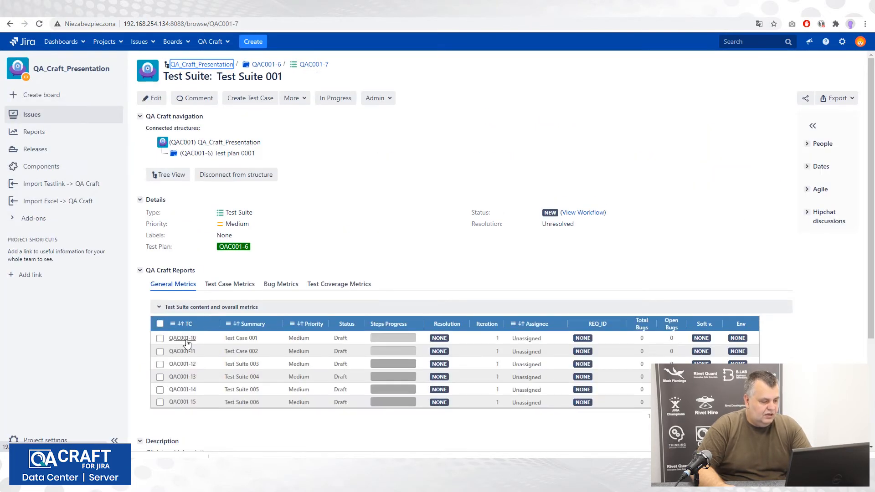
click(189, 340)
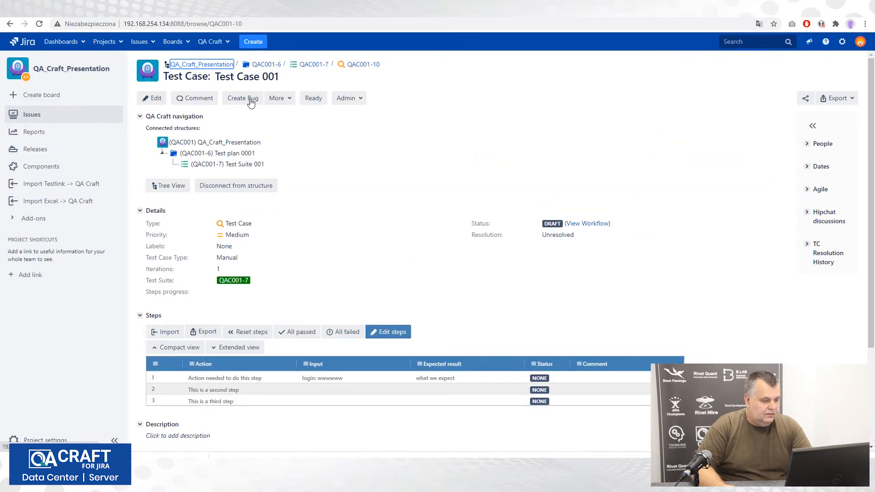
click(286, 100)
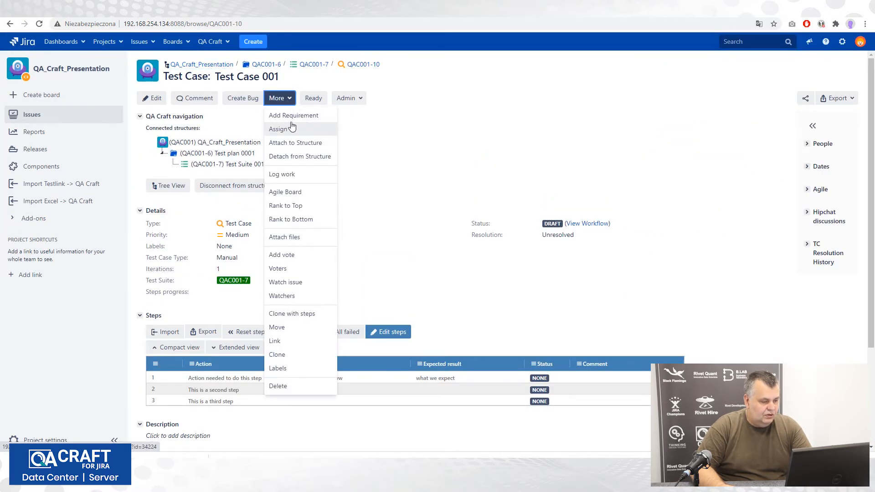
click(296, 117)
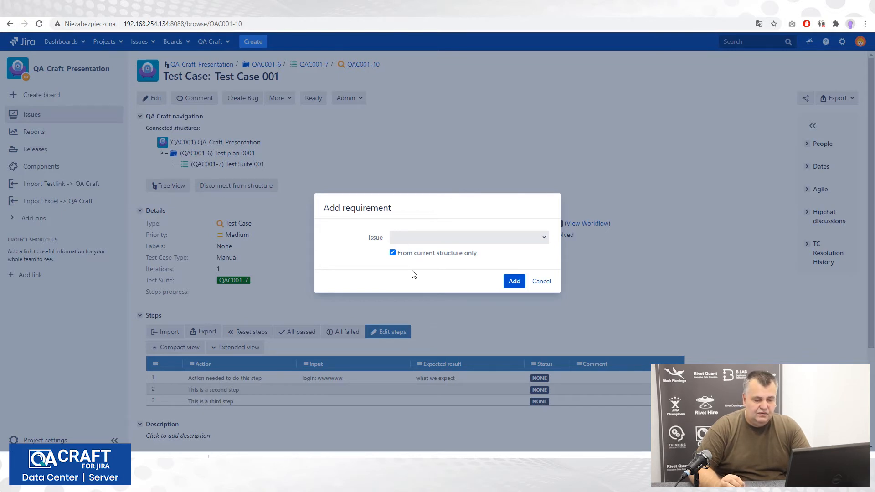
click(408, 241)
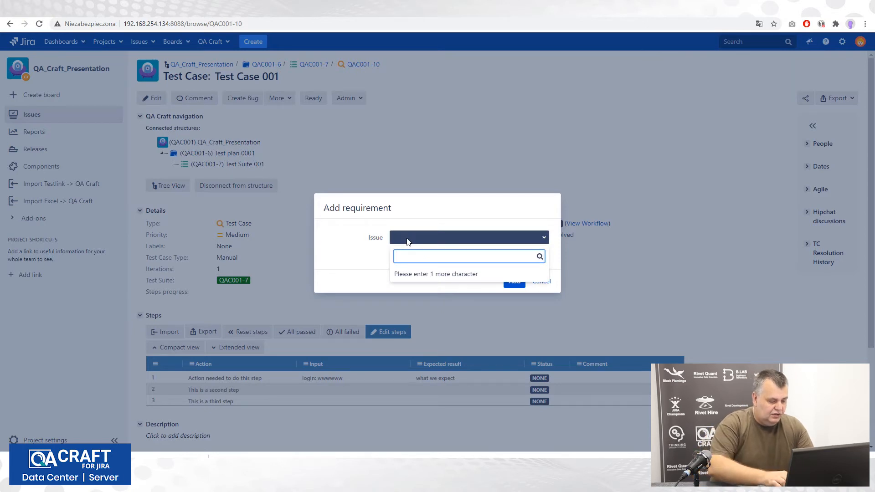
text(te)
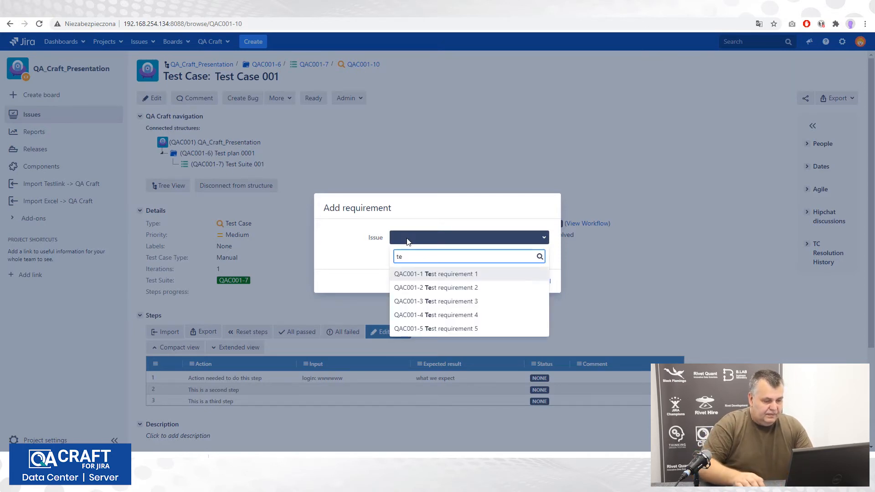
click(439, 278)
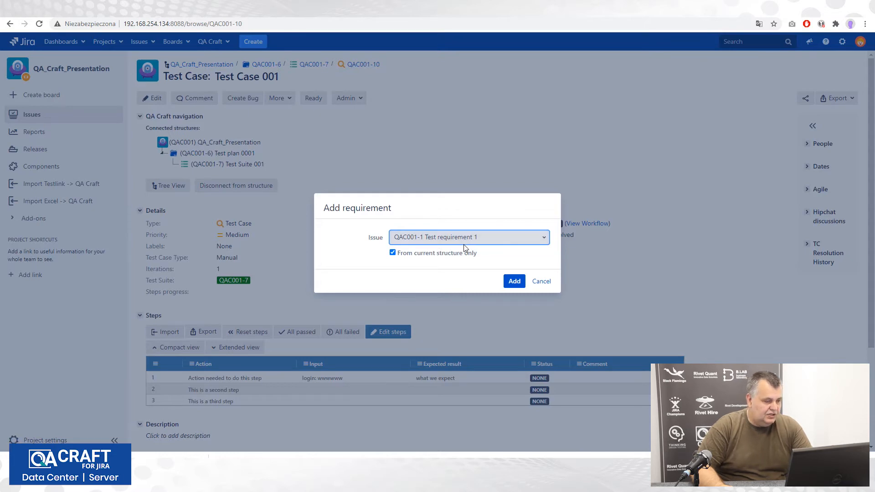
click(513, 282)
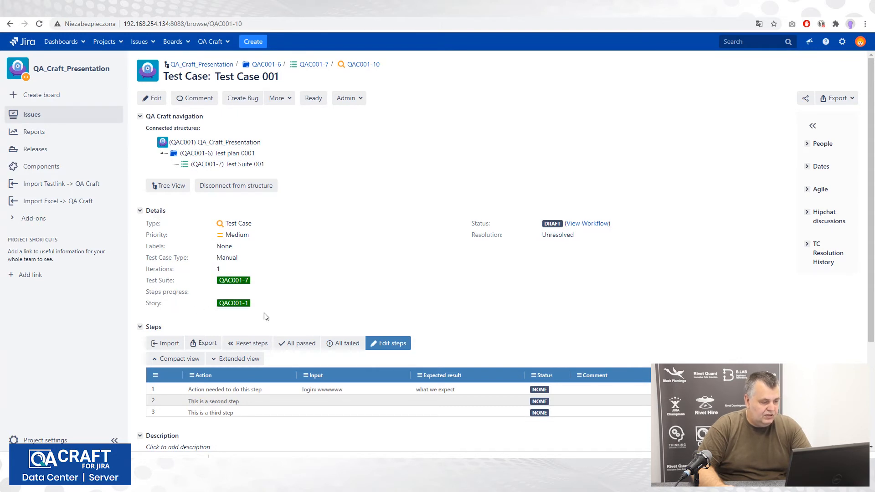
Check the linked test cases of Test requirement 1 and the requirement IDs listed in Test Suite 001.
click(232, 305)
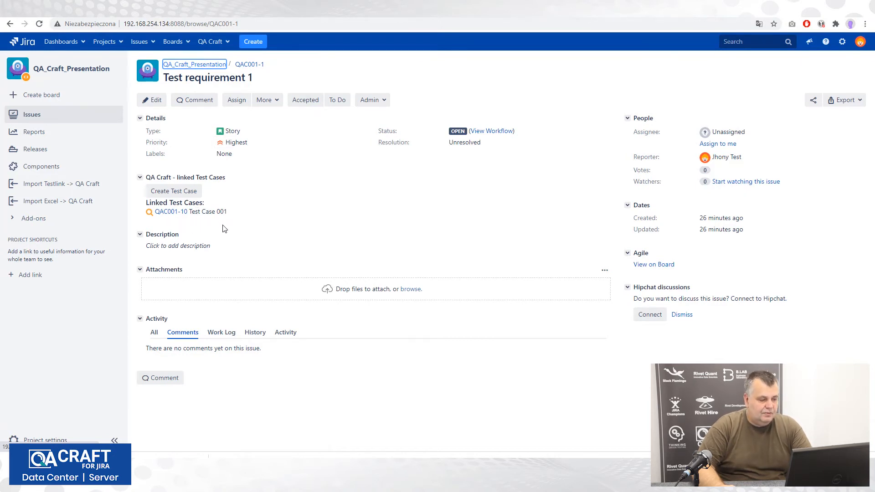
click(172, 213)
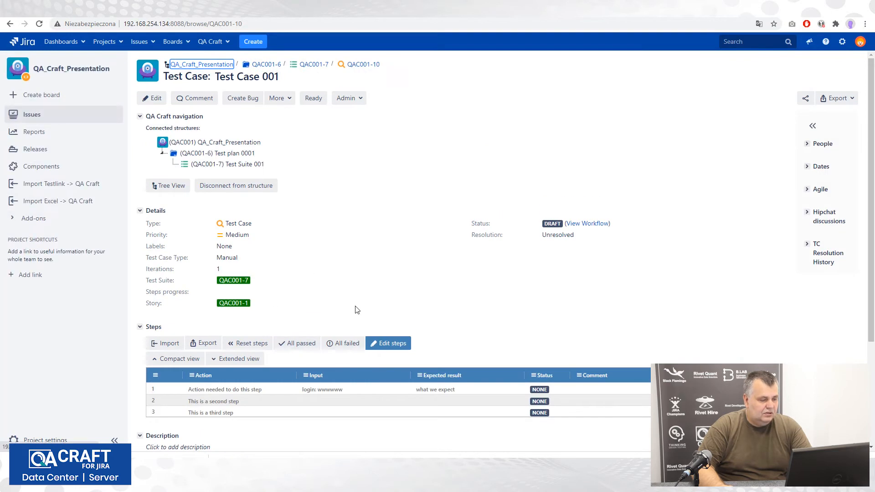
click(207, 165)
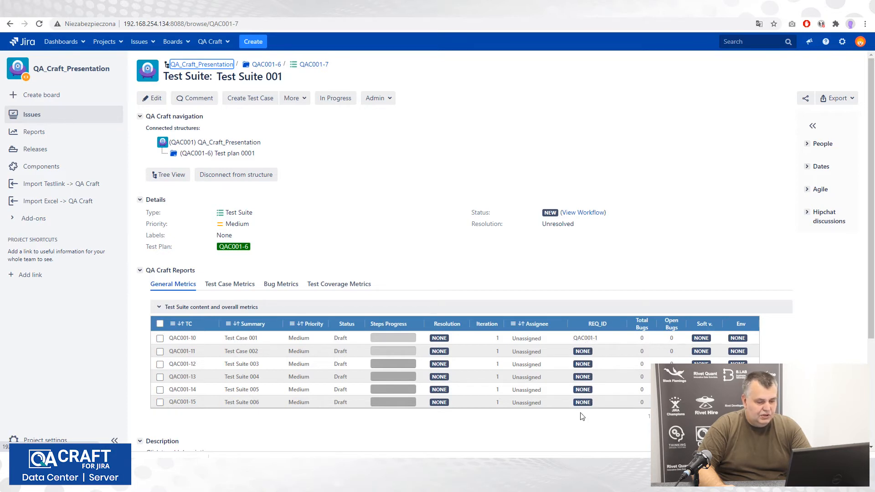
Open Test Case 002 (QAC001-11) from Test Suite 001 and add QAC001-2 Test requirement 2 as its requirement.
click(183, 352)
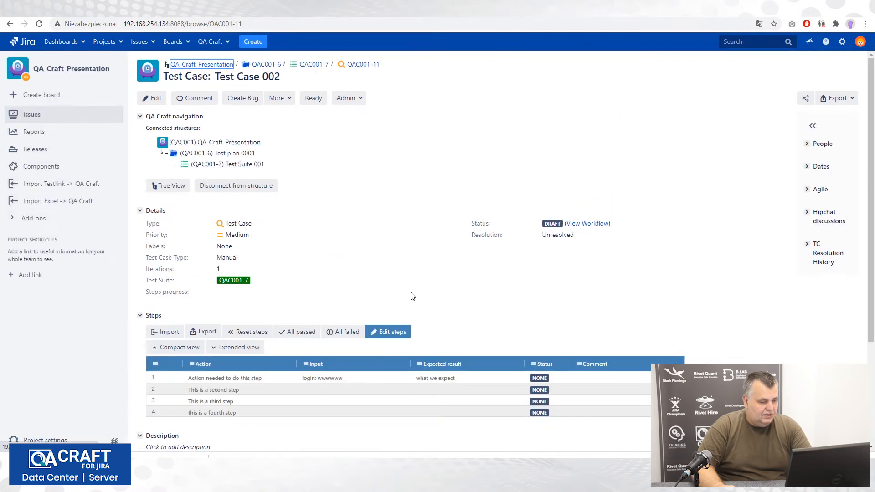
click(280, 98)
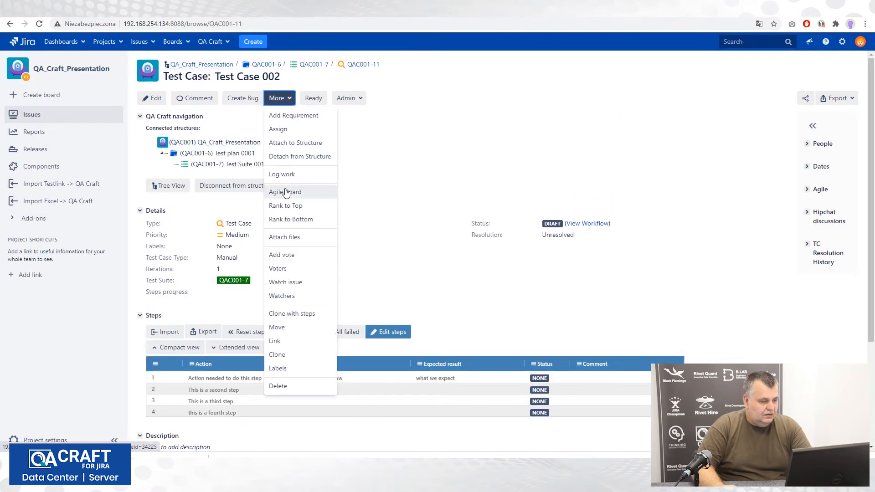
click(278, 117)
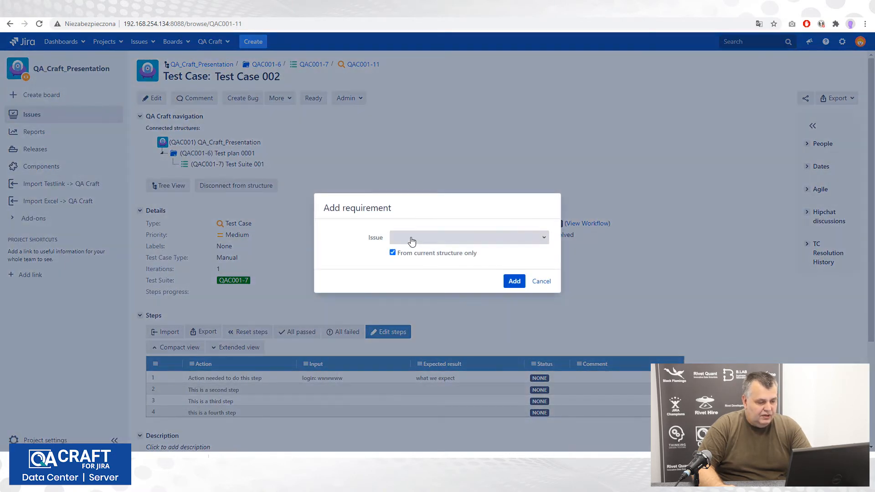
click(411, 241)
text(tre)
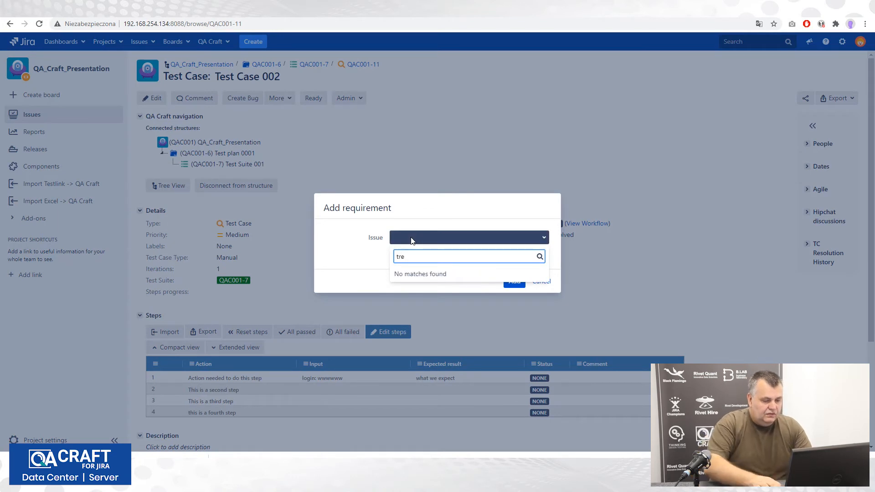
key(BackSpace)
key(BackSpace)
text(te)
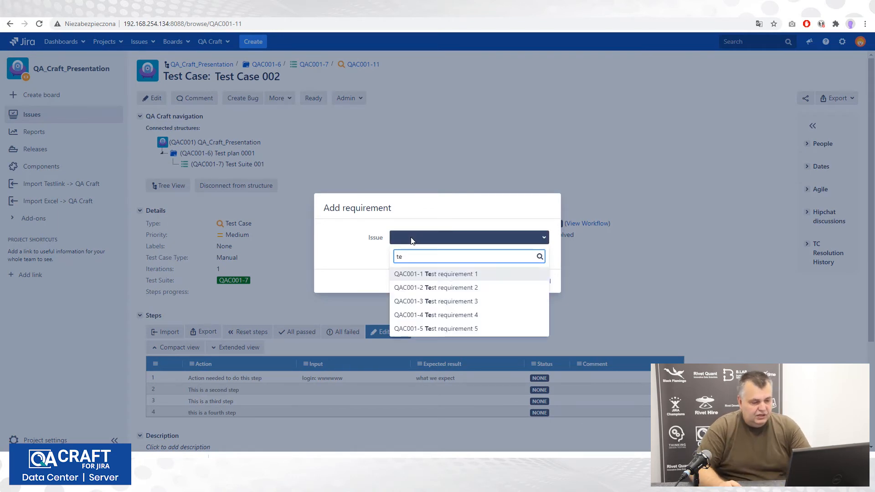
click(443, 290)
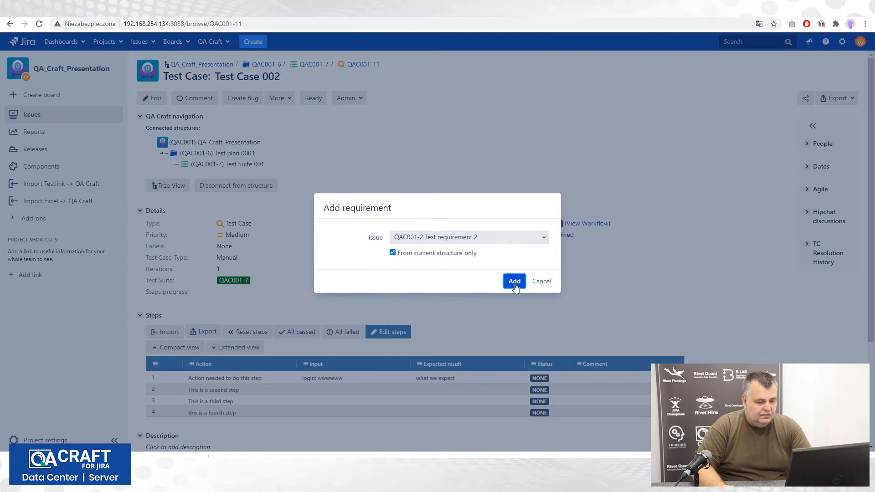
click(514, 282)
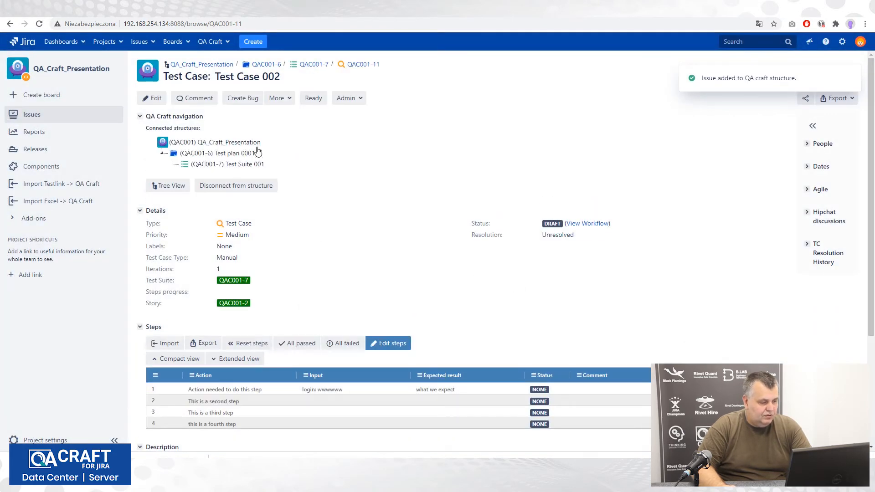
Go back to Test Suite 001, open test case QAC001-12 and add QAC001-3 Test requirement 3 as its requirement.
click(227, 164)
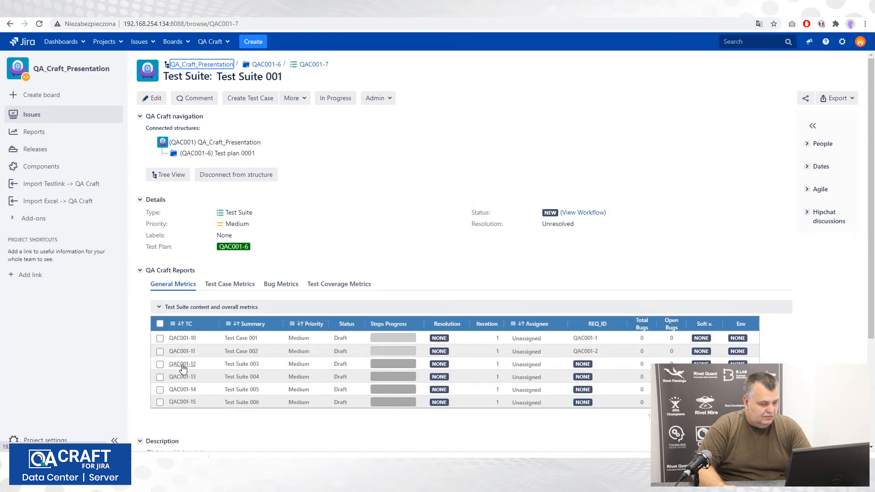
click(182, 365)
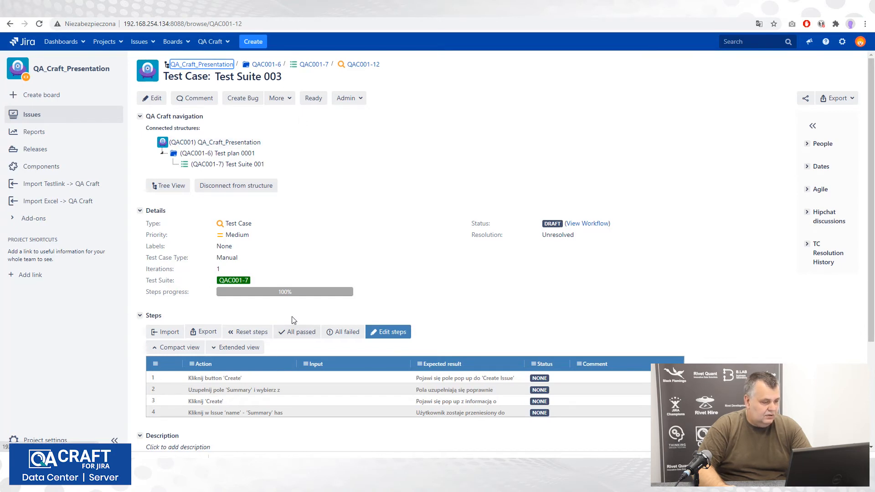
click(278, 100)
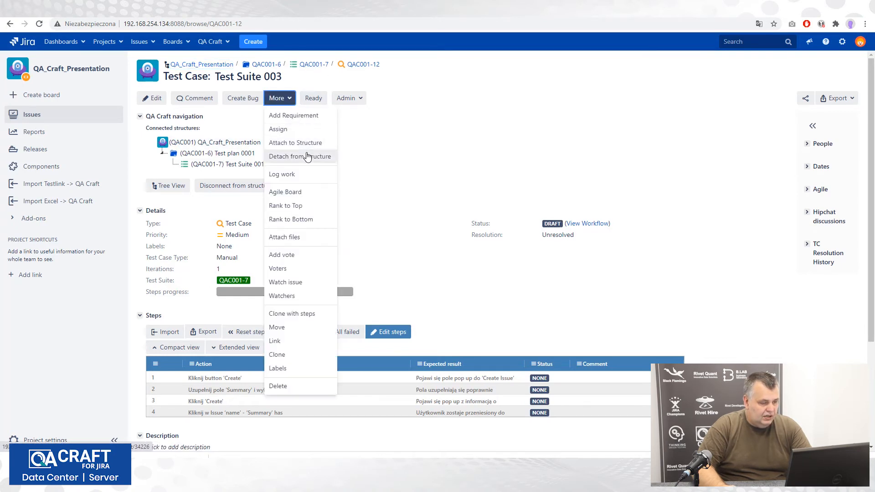
click(299, 116)
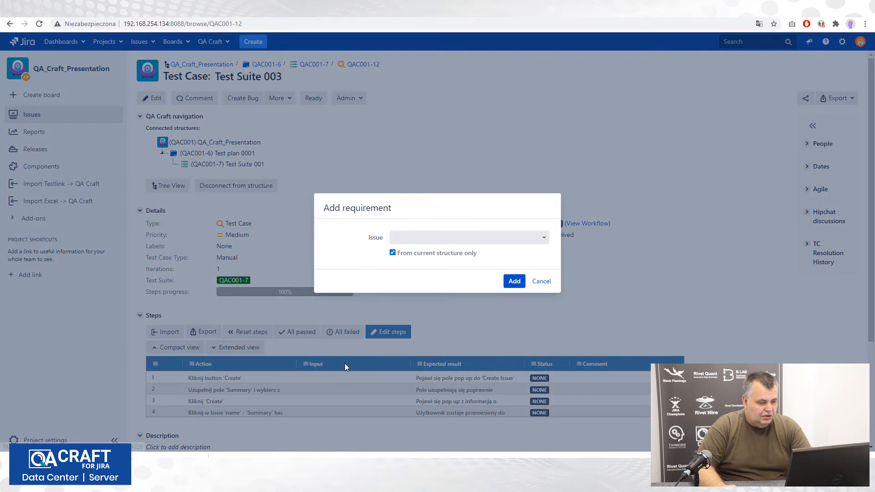
click(405, 239)
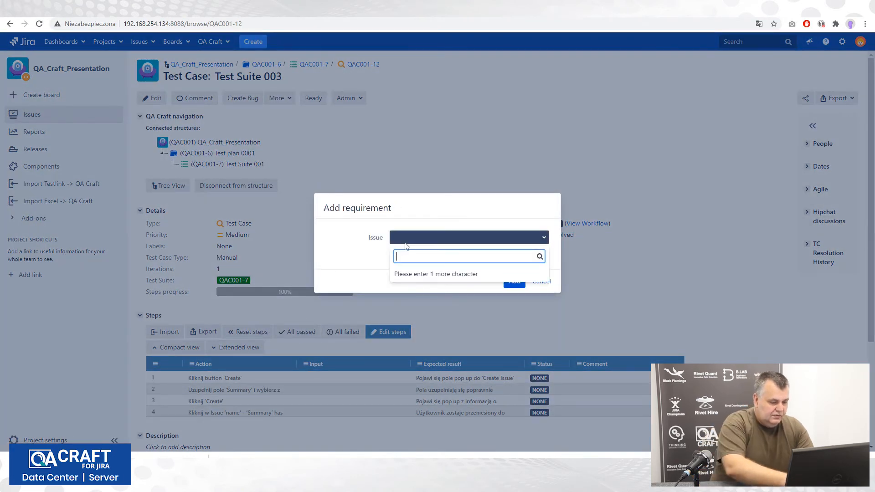
text(te)
click(425, 302)
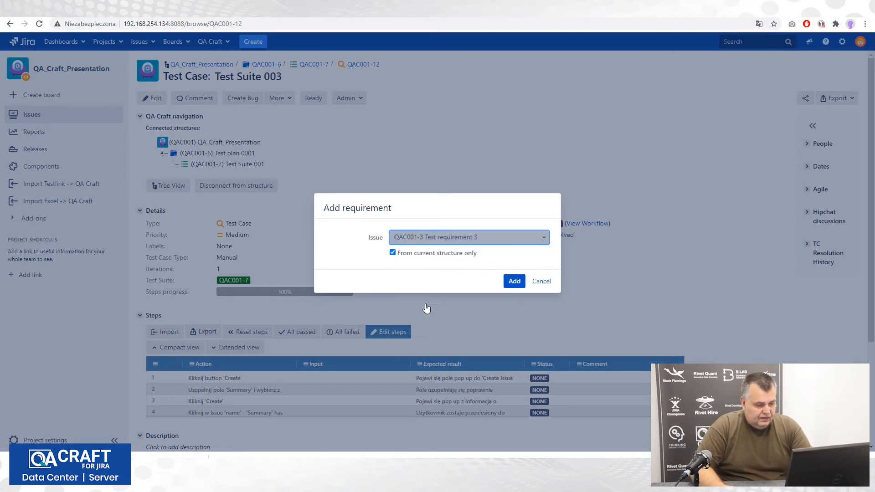
click(512, 281)
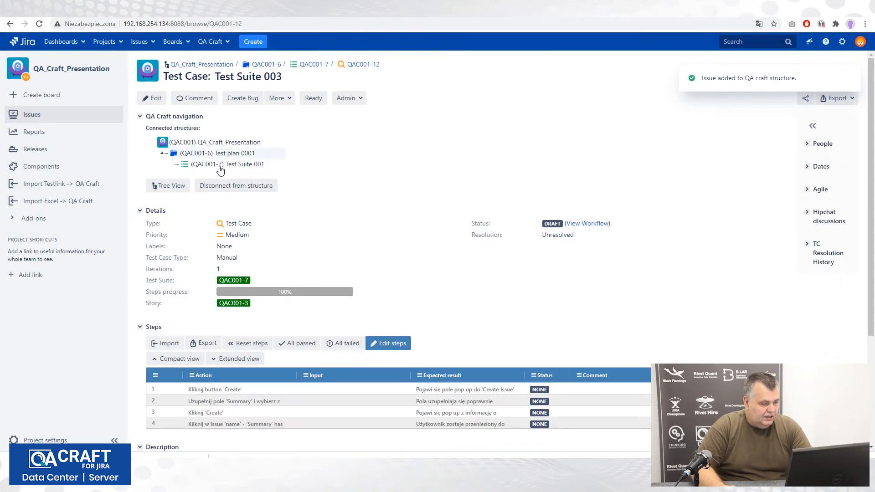
Return to Test Suite 001, open test case QAC001-13 and add QAC001-4 Test requirement 4 as its requirement.
click(205, 168)
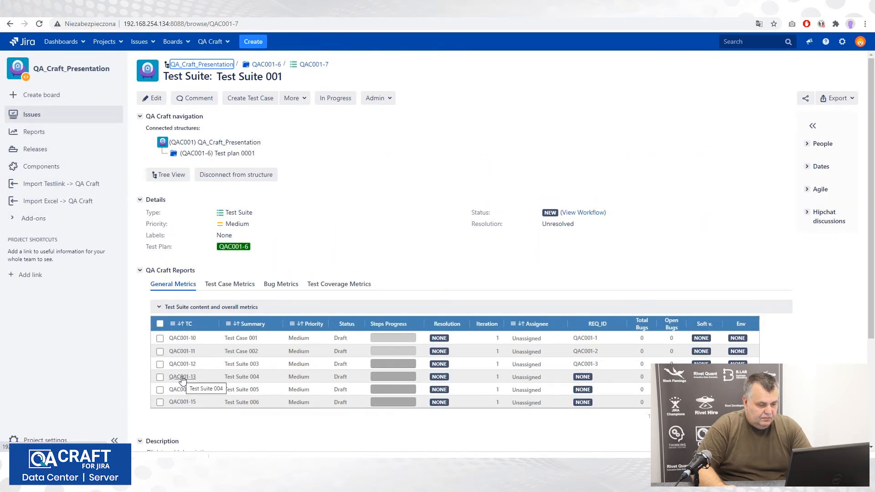
click(182, 377)
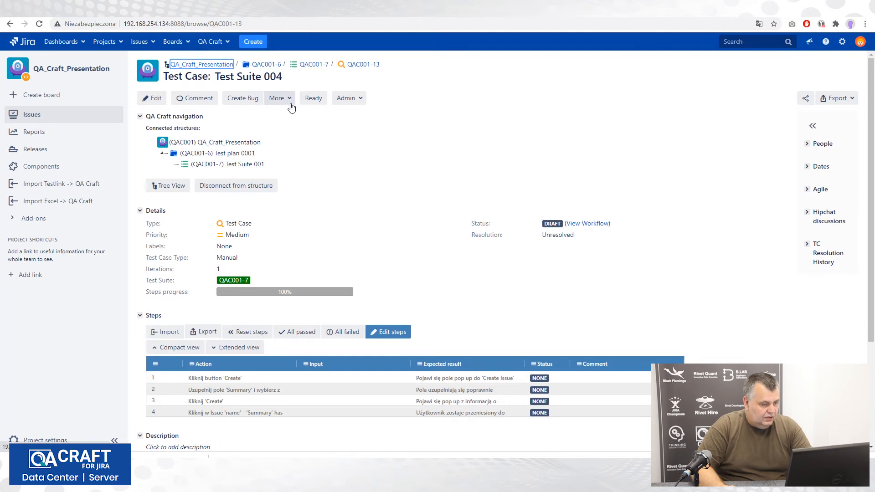
click(291, 104)
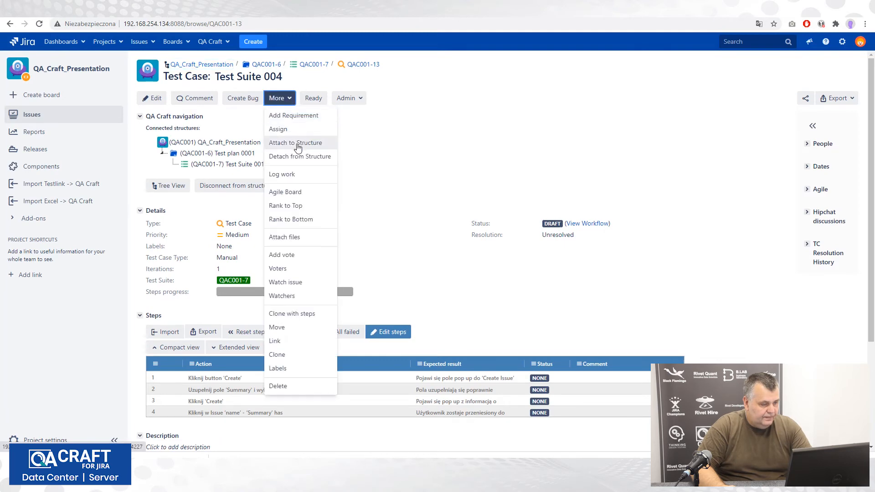
click(293, 116)
click(420, 236)
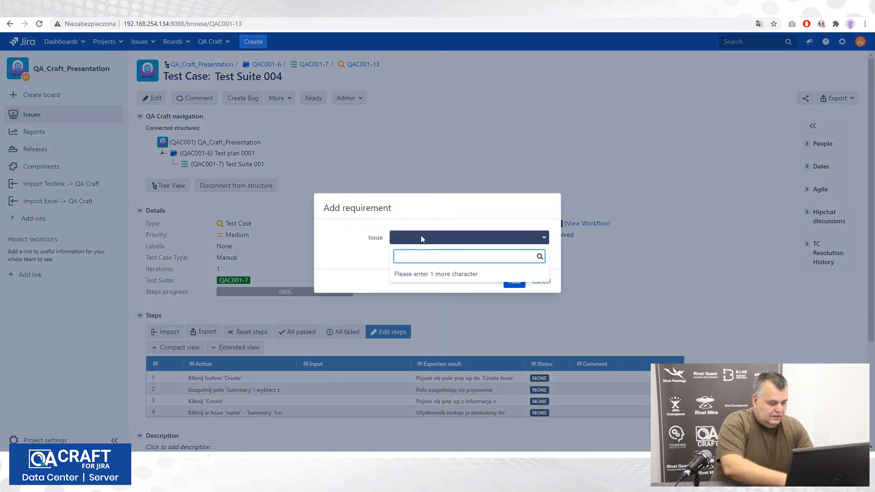
text(te)
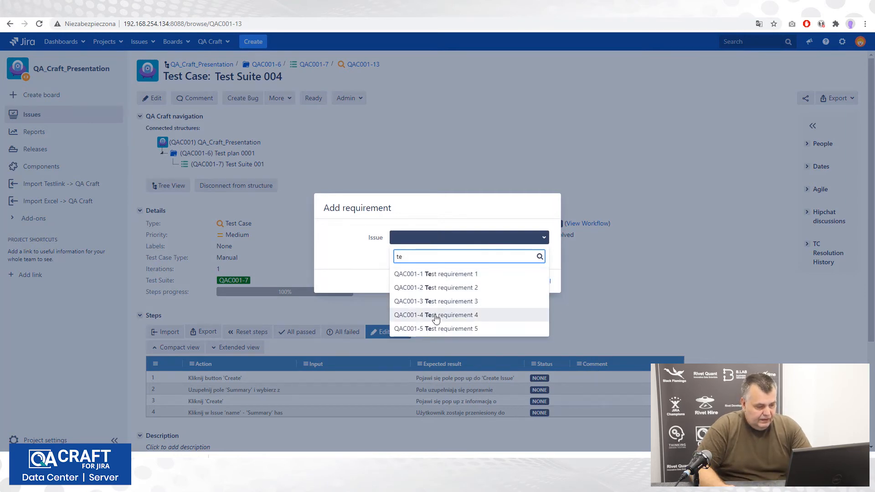
click(436, 316)
click(513, 294)
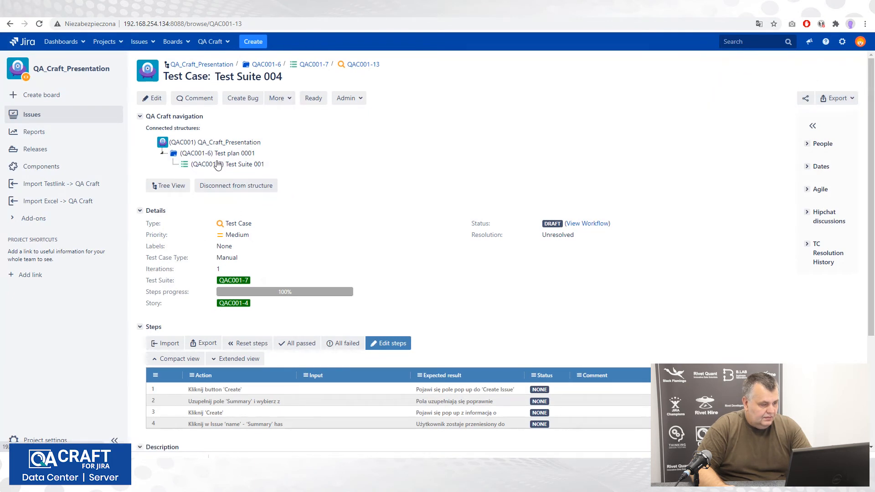
From Test Suite 001, open test case QAC001-14 and add QAC001-5 Test requirement 5 as its requirement.
click(218, 164)
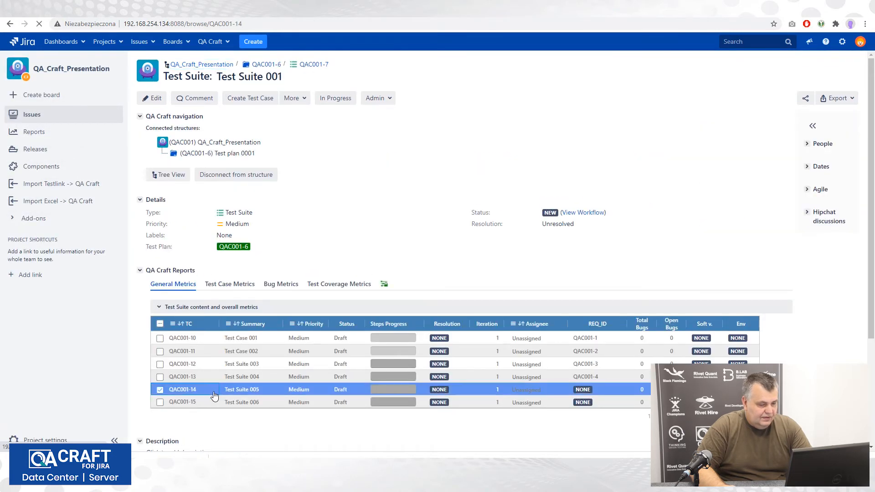
click(183, 389)
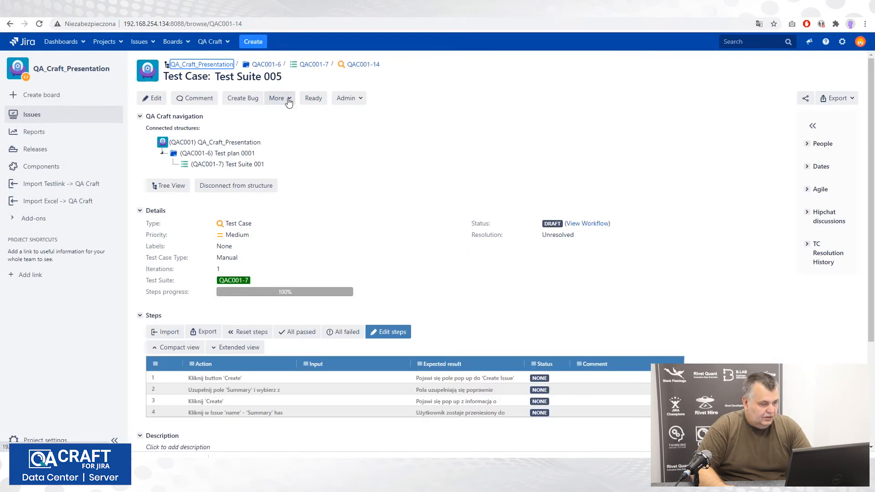
click(287, 98)
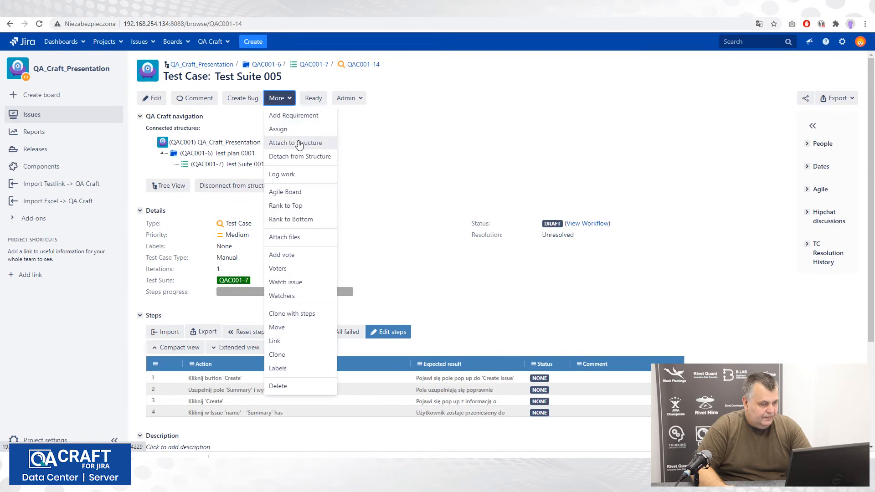
click(293, 116)
click(414, 240)
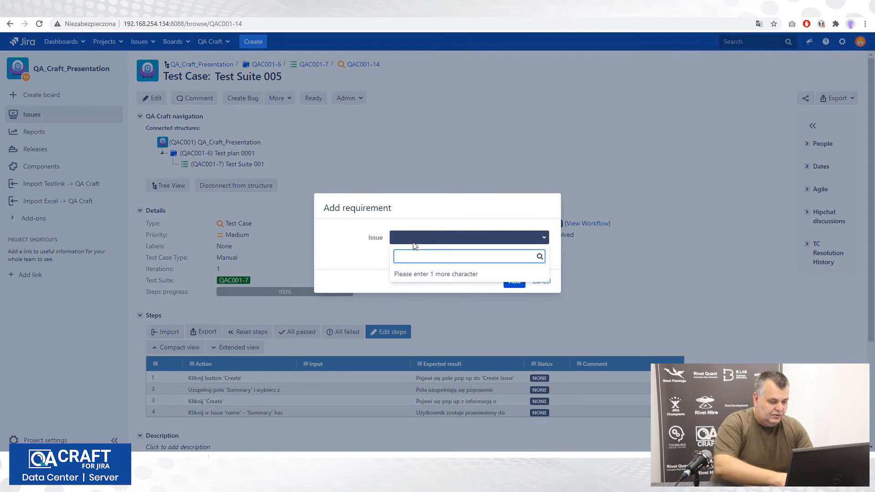
text(te)
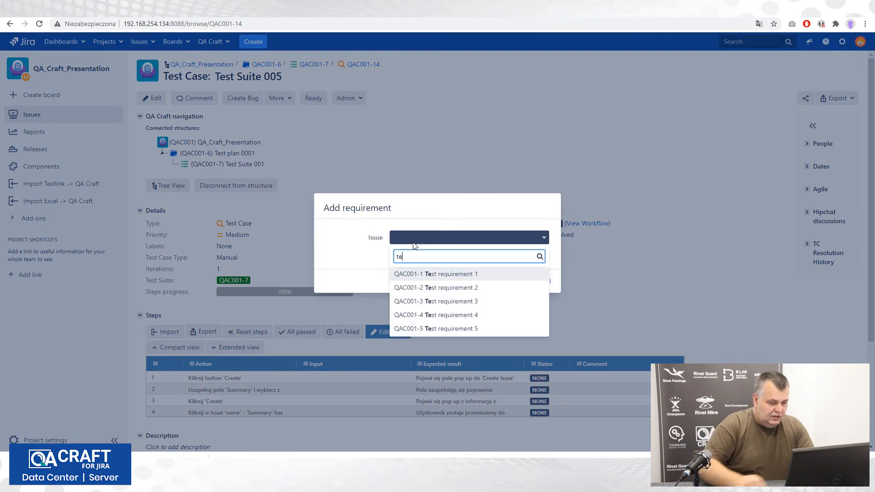
click(432, 328)
click(514, 294)
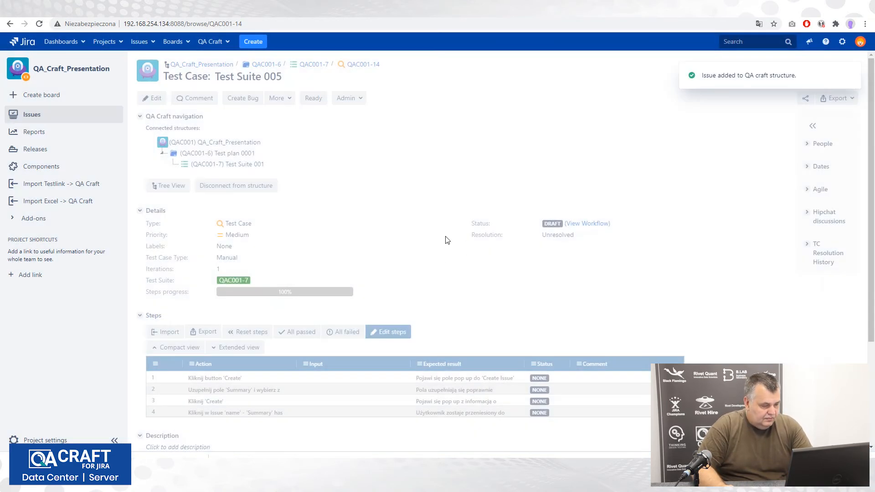
click(284, 98)
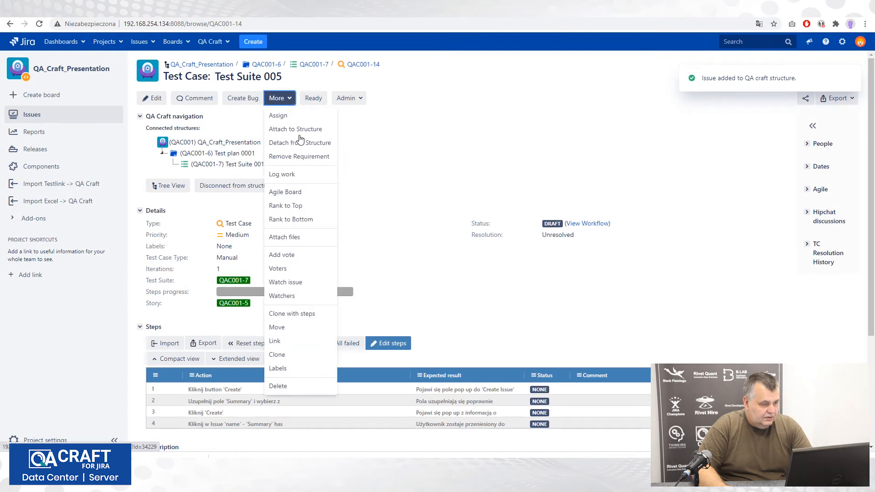
click(223, 315)
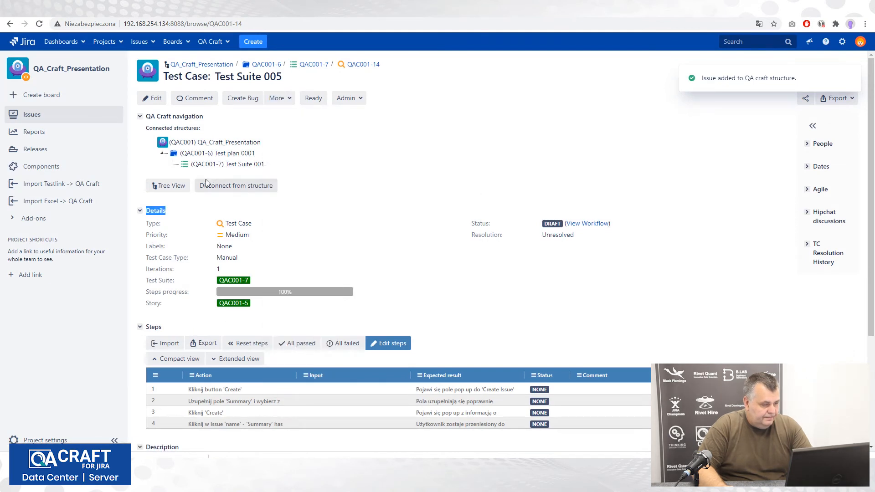
Add QAC001-5 Test requirement 5 to test case QAC001-15 of Test Suite 001 and open Test plan 0001 to check its requirement totals.
click(246, 164)
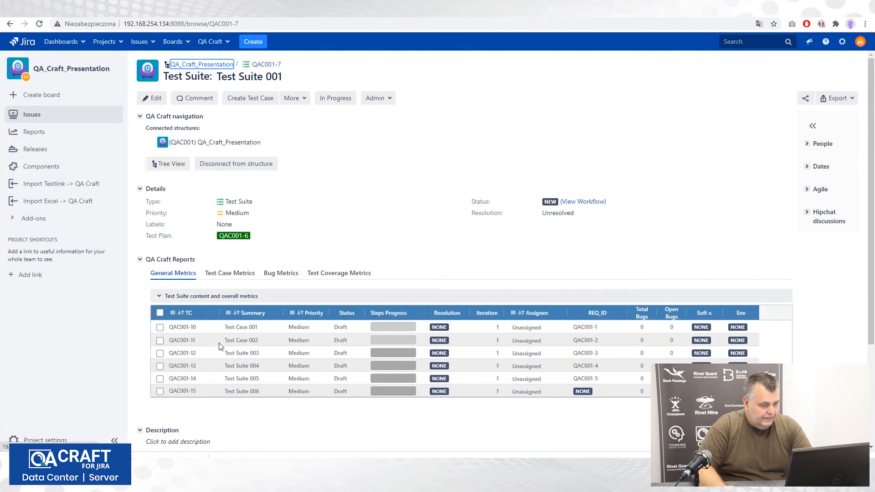
click(177, 402)
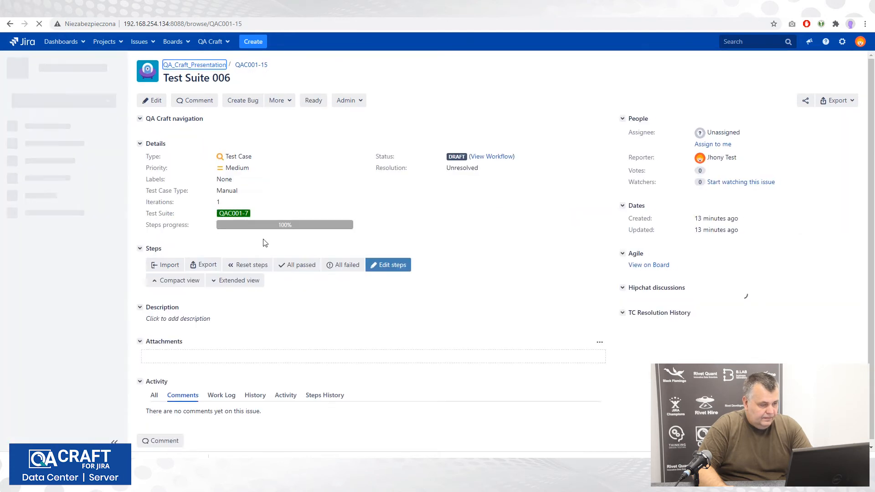
click(278, 98)
click(295, 116)
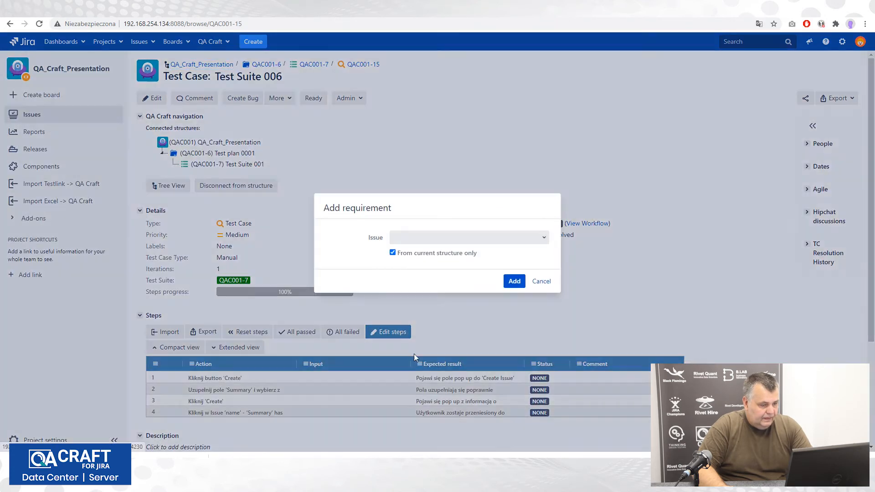
click(433, 237)
text(te)
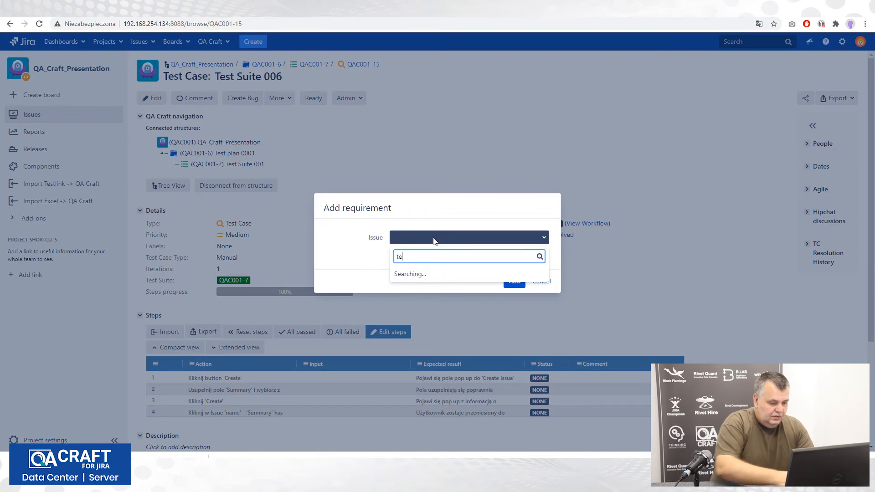
click(465, 330)
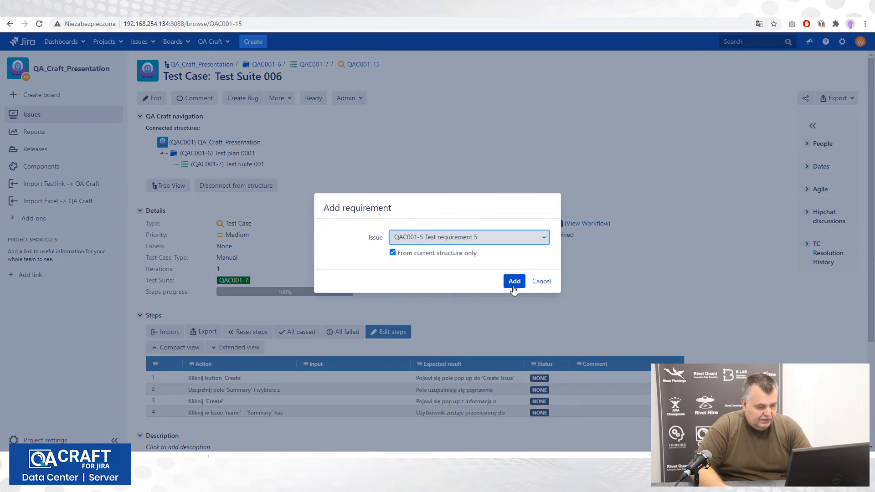
click(514, 281)
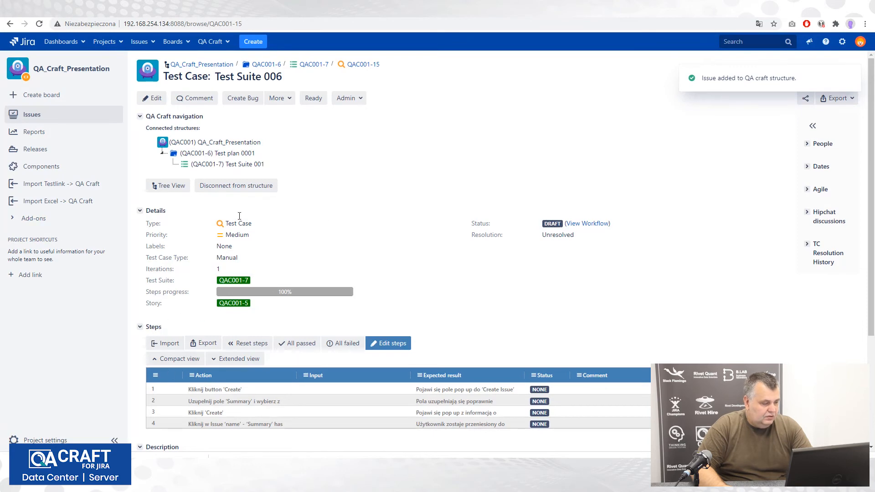
click(200, 153)
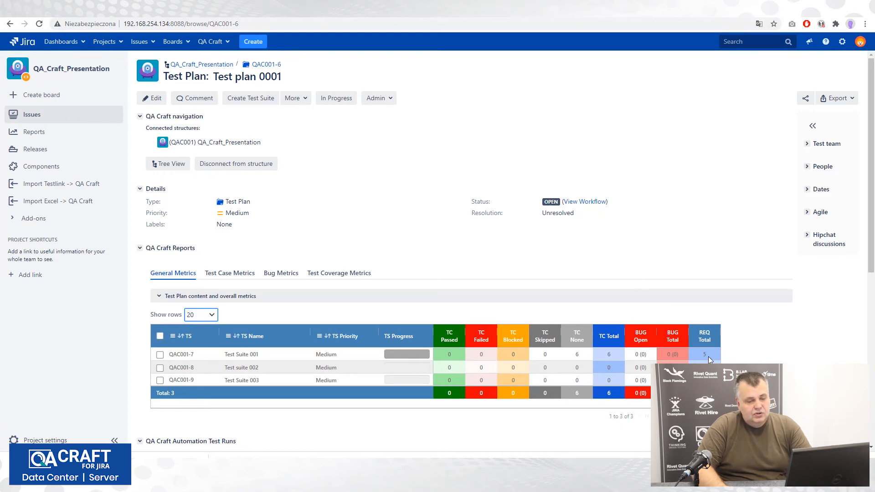
Review the test coverage metrics of Test plan 0001 and return to its general metrics.
click(338, 275)
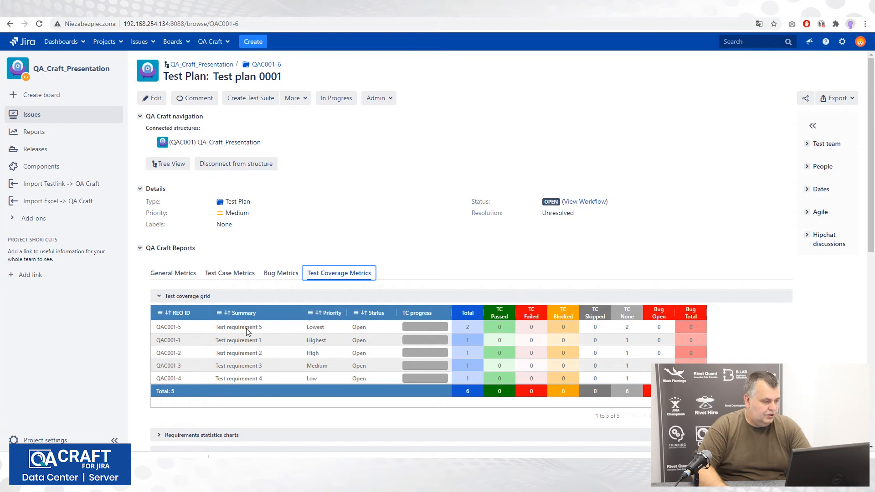
click(173, 275)
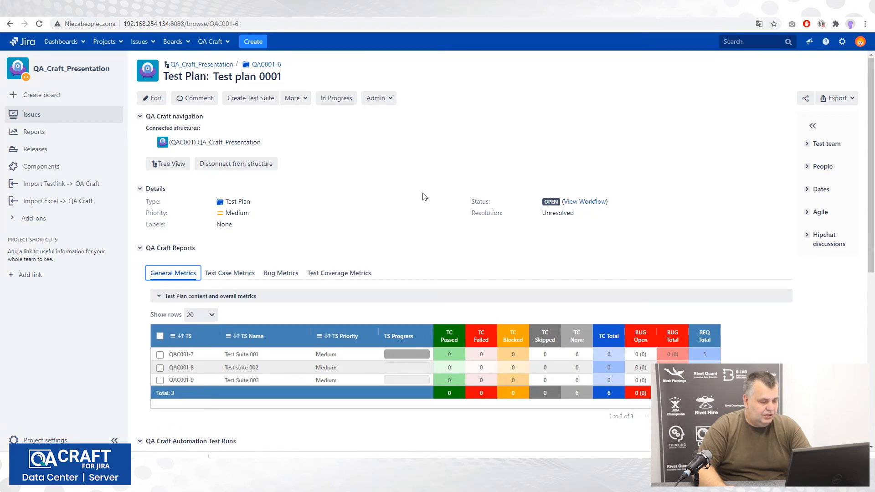
click(183, 381)
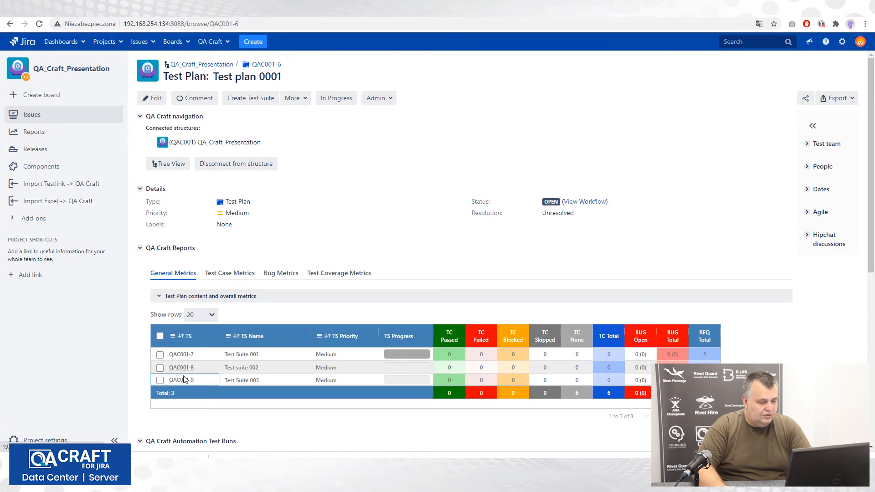
Open Test Suite 001 and its test case QAC001-10 to review the structure, and return to Test plan 0001.
click(183, 355)
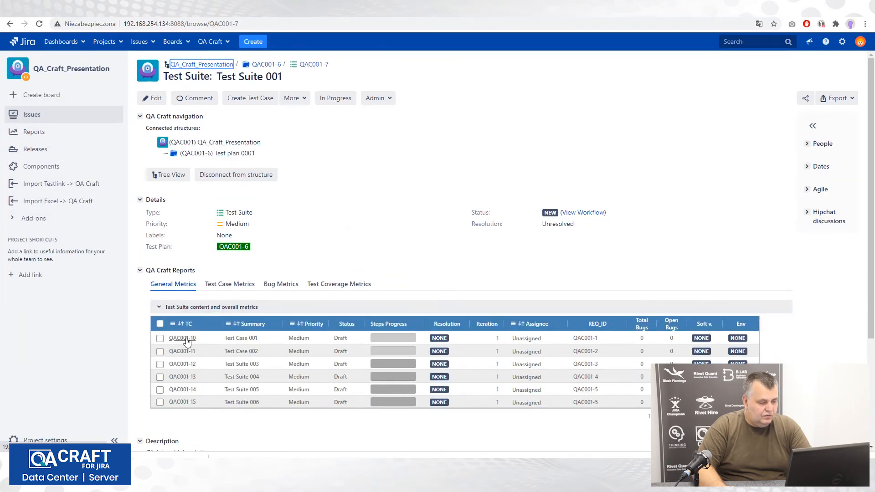
click(185, 338)
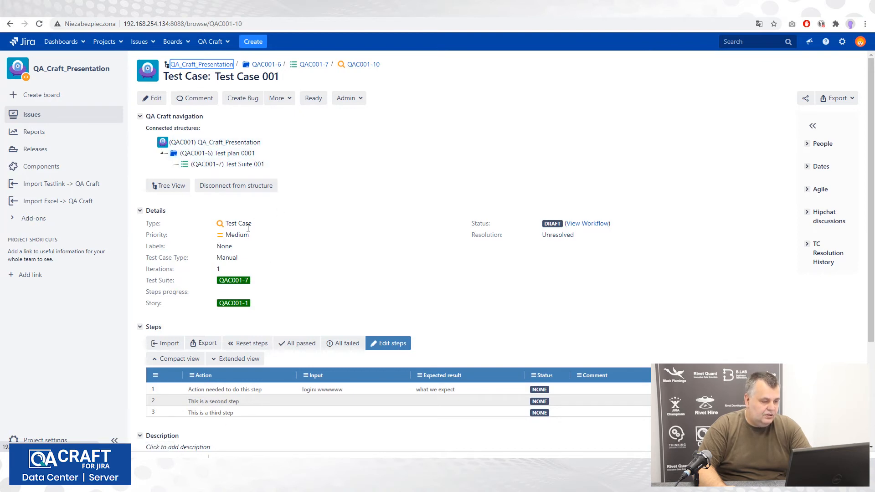
click(204, 155)
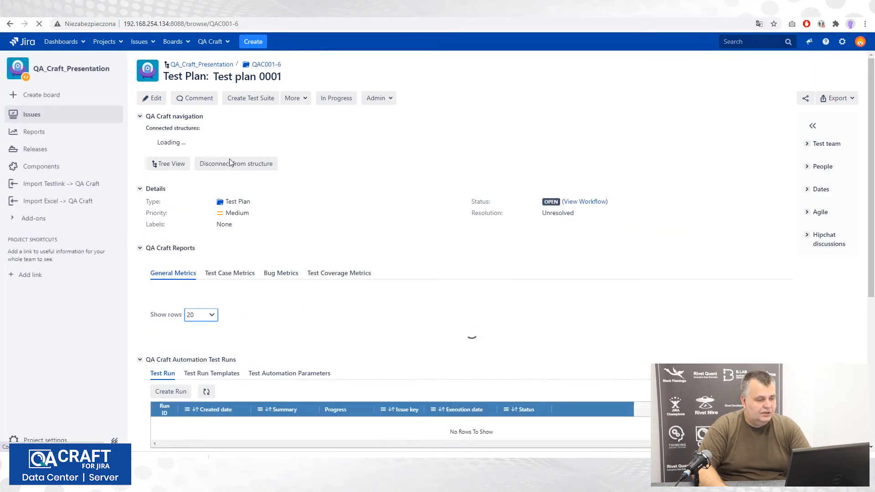
Show Test plan 0001 in the tree view and expand all of its suites and test cases.
click(157, 164)
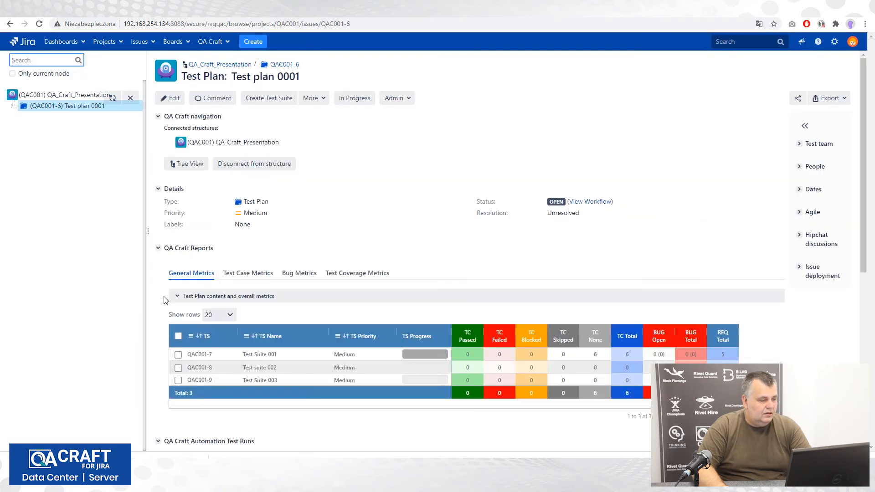
right_click(102, 106)
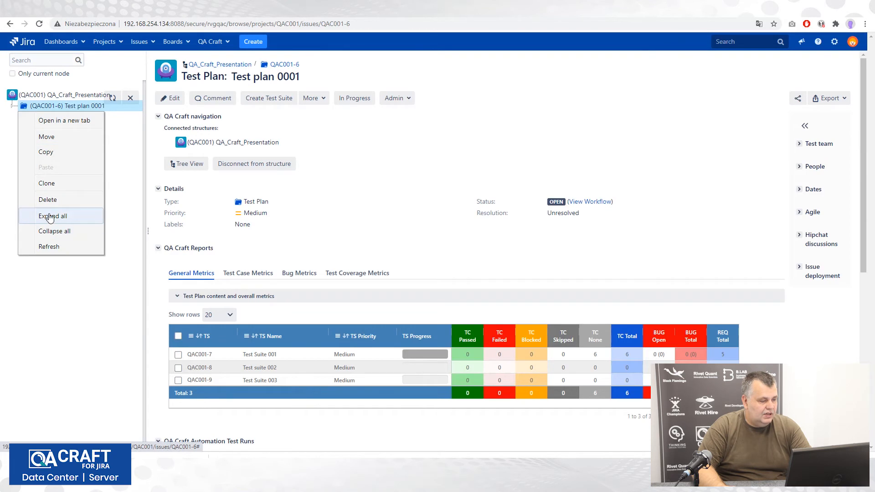
click(36, 215)
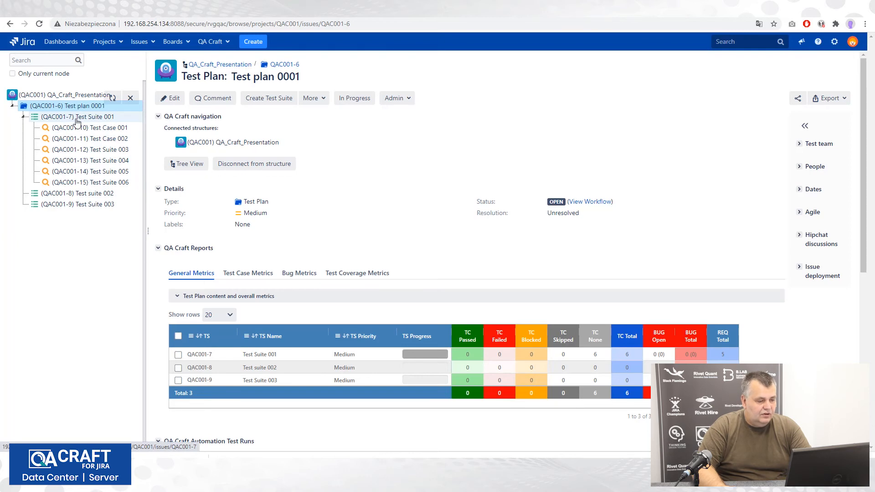
Browse the tree through Test Suite 001 and its test cases QAC001-10, QAC001-12 and QAC001-15.
click(51, 117)
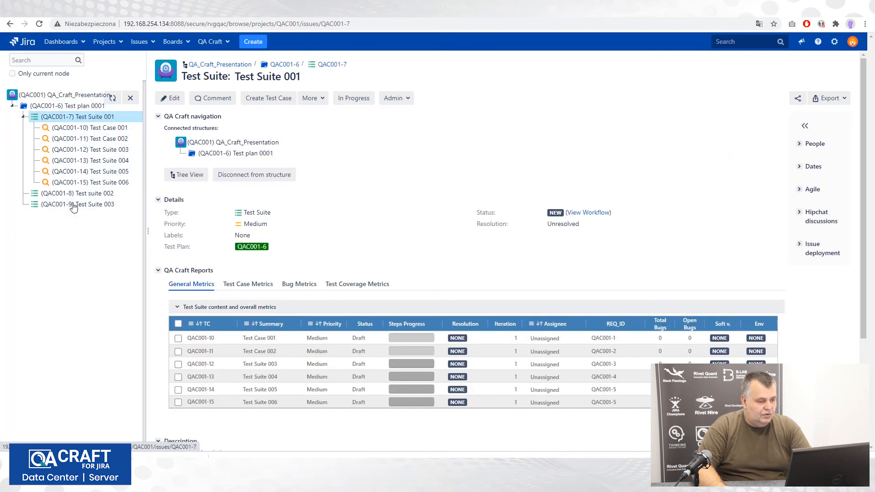
click(74, 128)
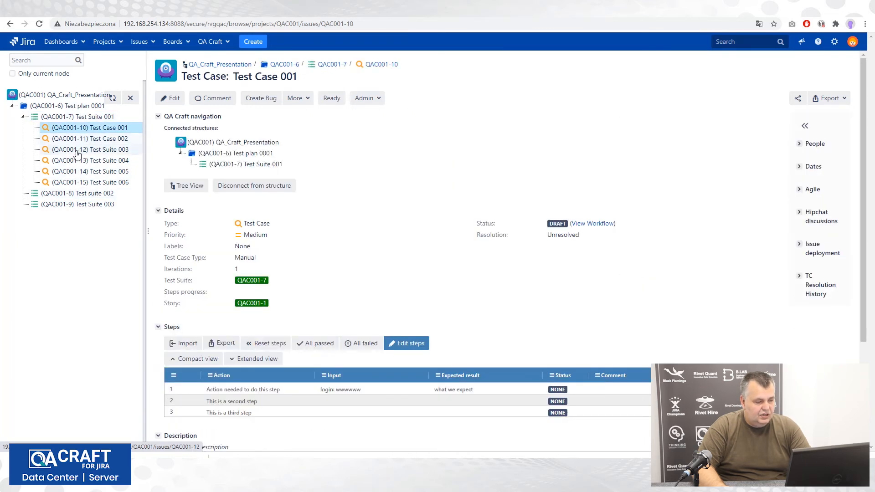
click(76, 151)
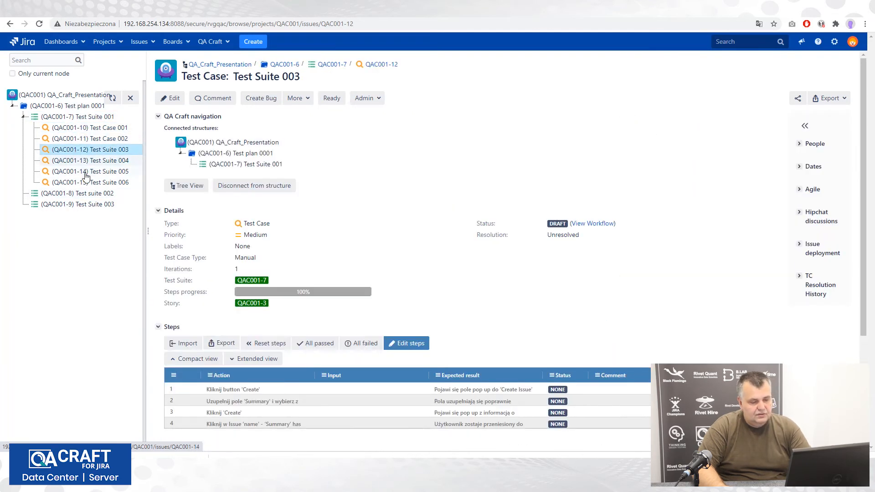
click(75, 184)
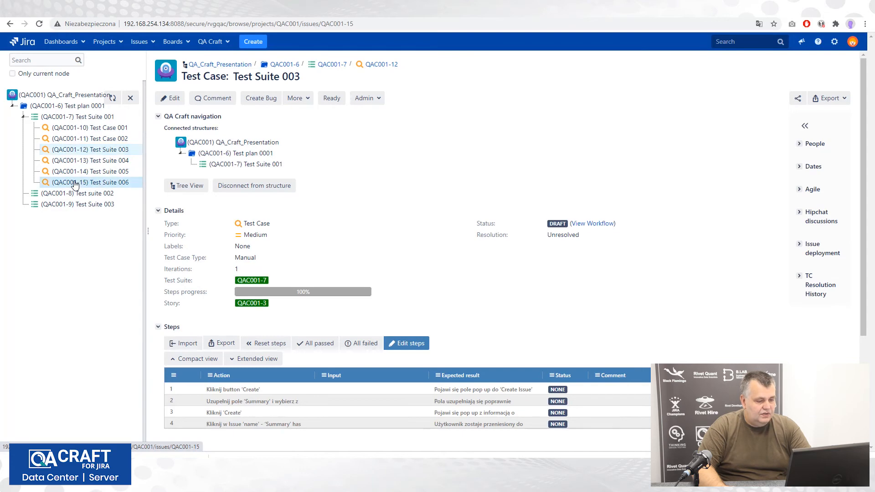
In the content grid of Test Suite 001, assign test case QAC001-10 to jtest and QAC001-11 to stest.
click(67, 121)
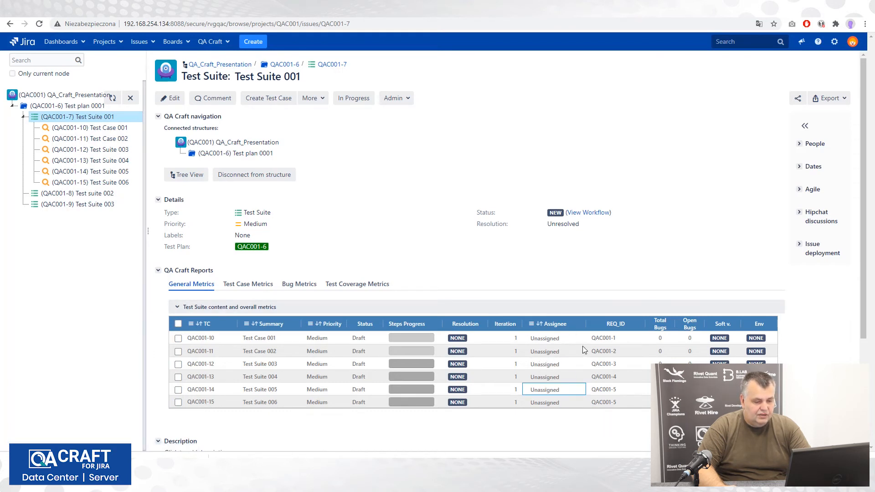
click(568, 341)
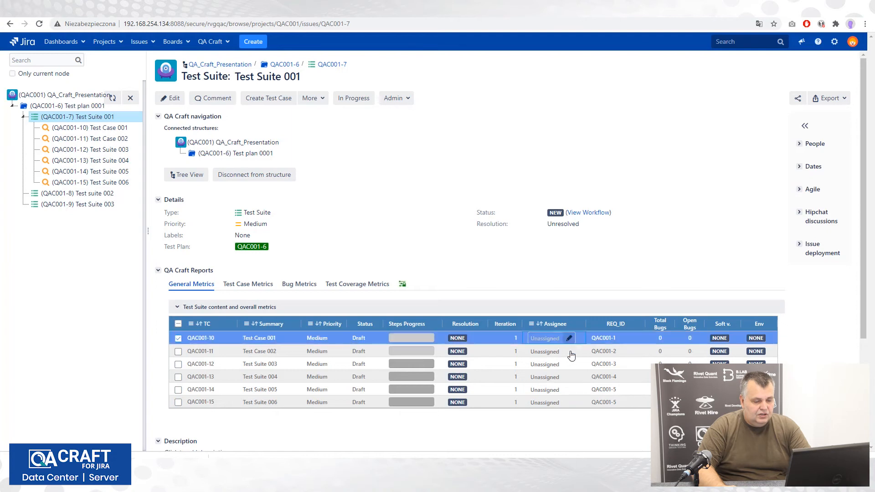
click(547, 339)
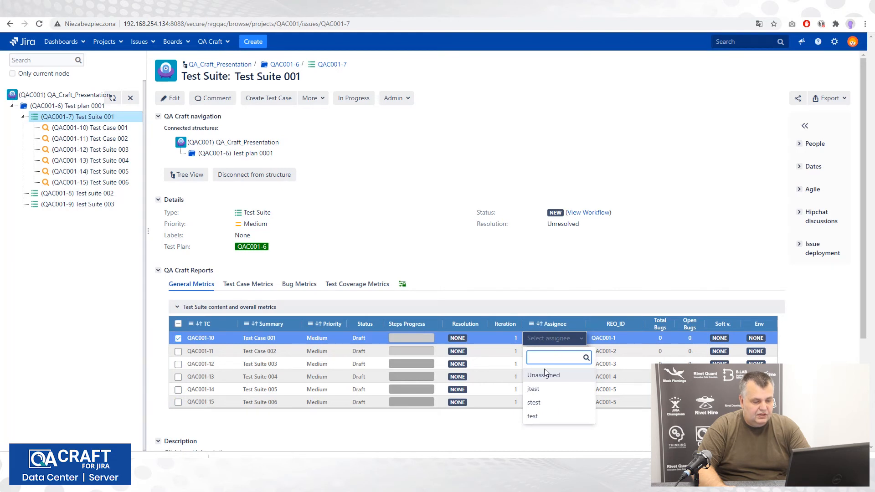
click(533, 389)
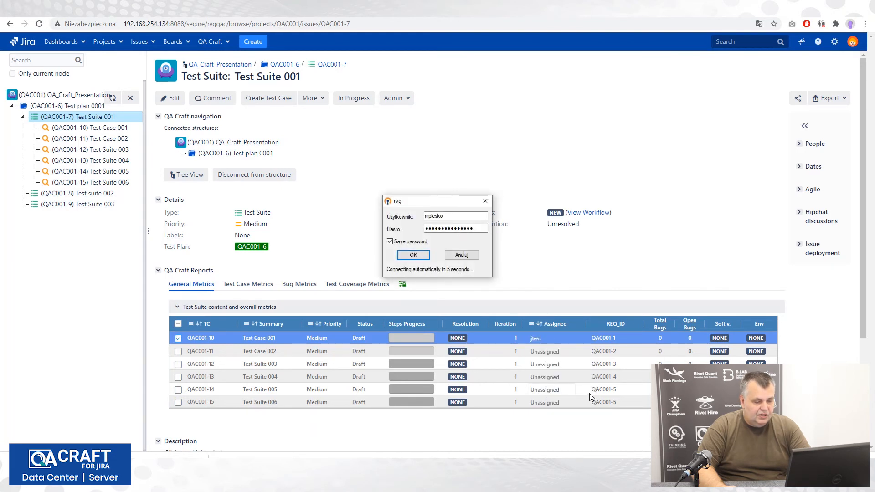
click(570, 355)
click(541, 355)
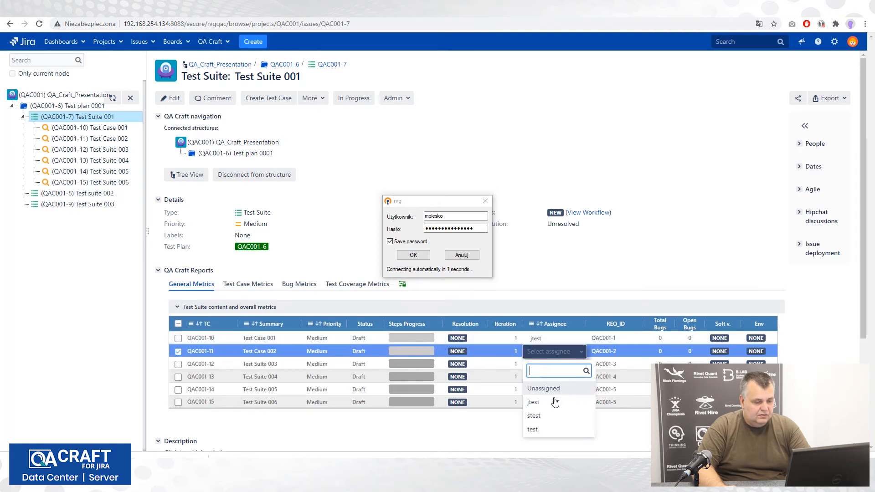
click(540, 425)
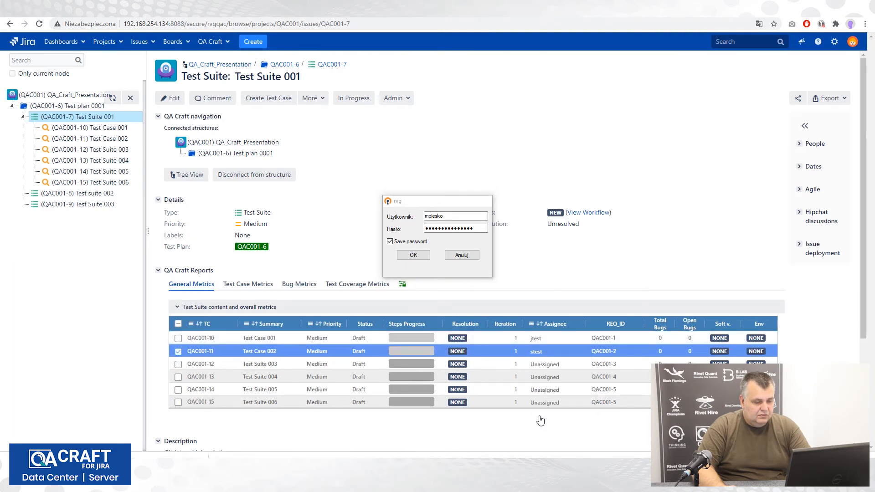
Assign test case QAC001-12 to test and QAC001-13 to jtest in the suite's content grid.
click(567, 364)
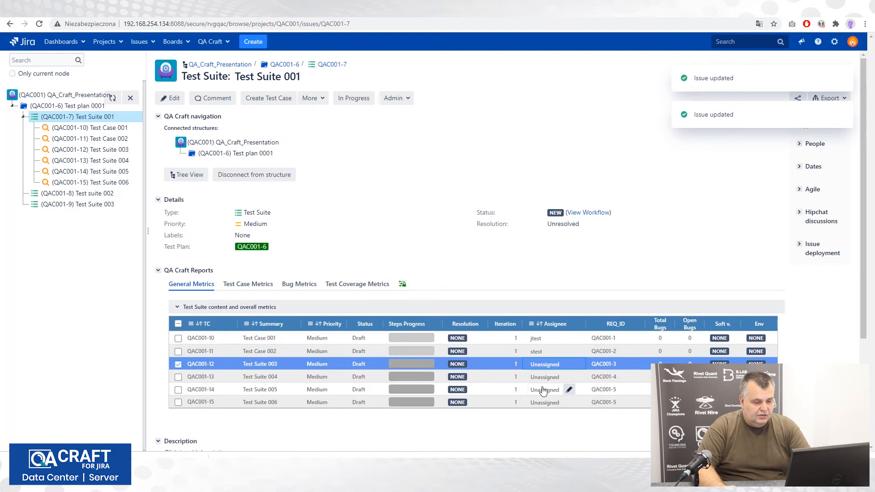
click(545, 364)
click(537, 443)
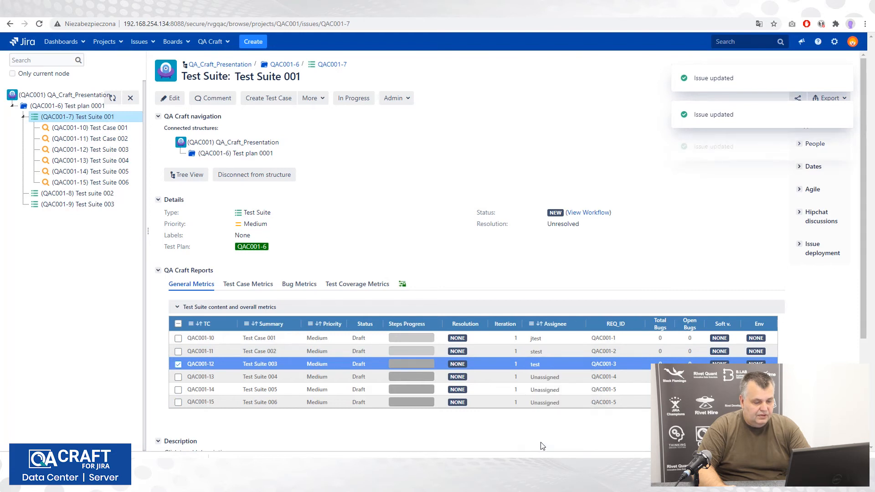
click(561, 377)
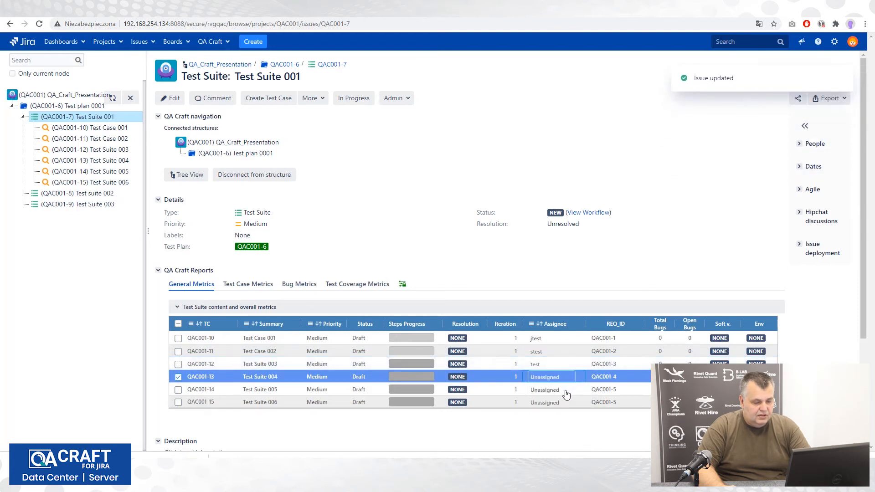
click(542, 379)
click(534, 335)
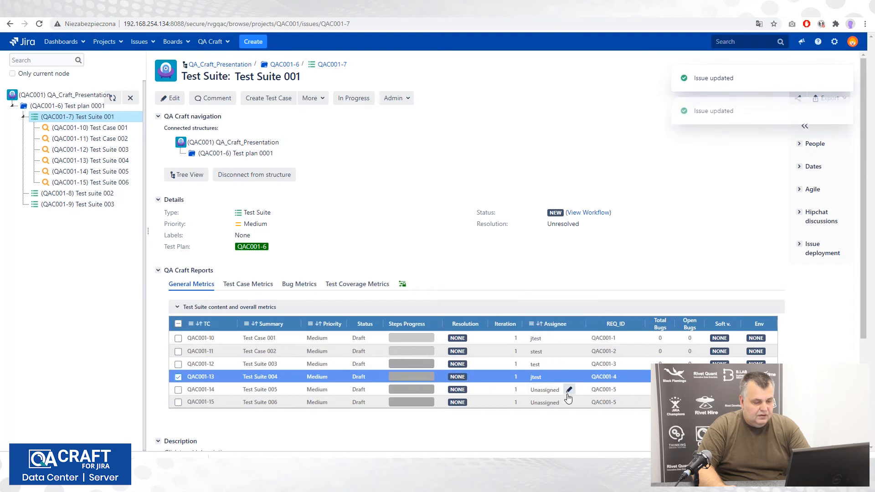
Assign test case QAC001-14 to stest and QAC001-15 to test in the suite's content grid.
click(547, 390)
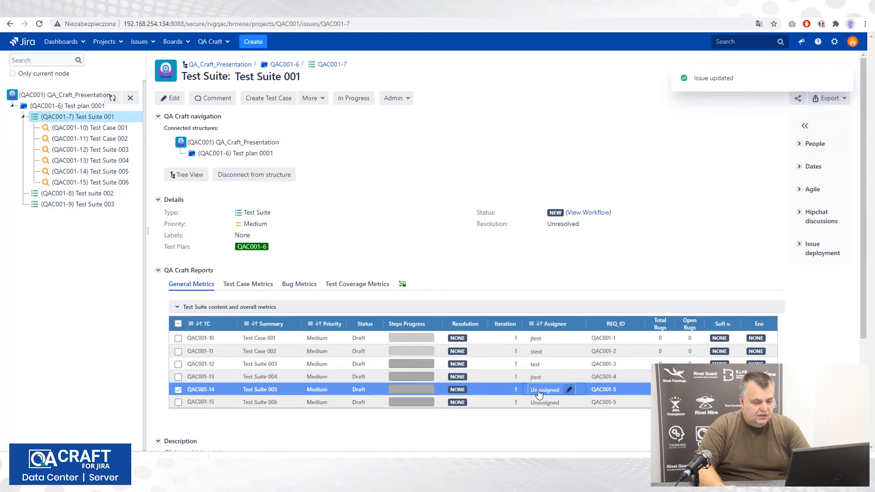
click(539, 393)
click(534, 359)
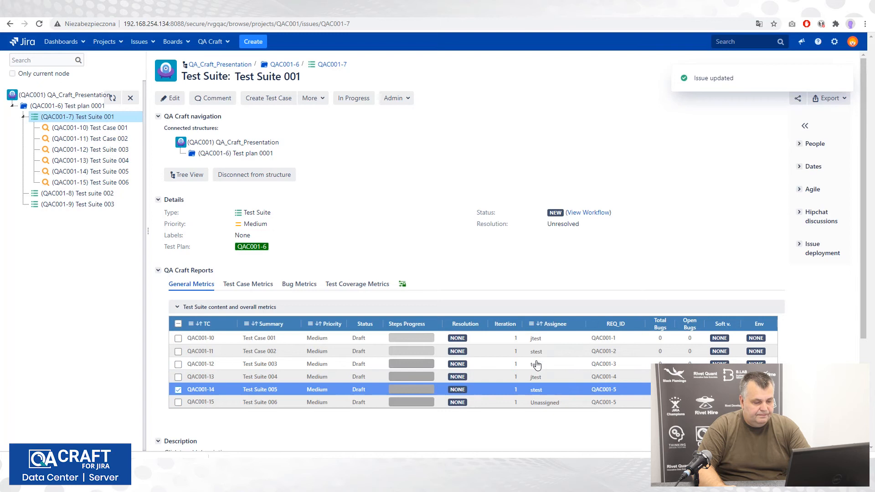
click(547, 403)
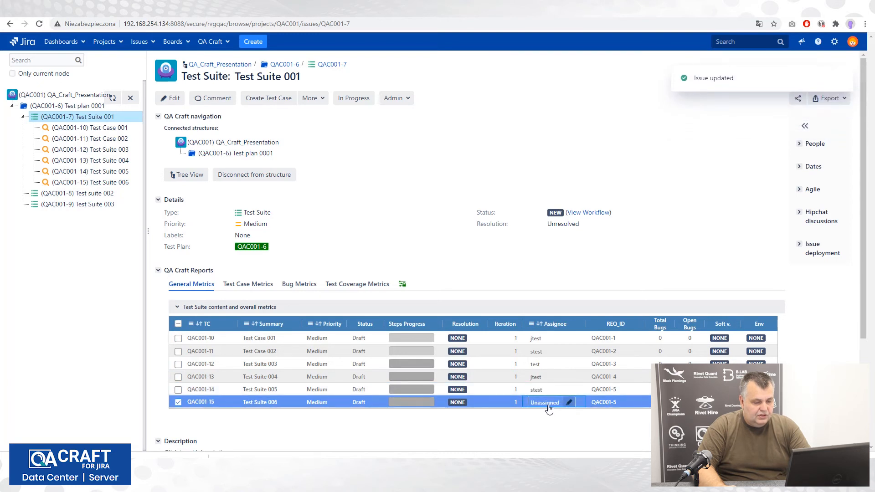
click(548, 405)
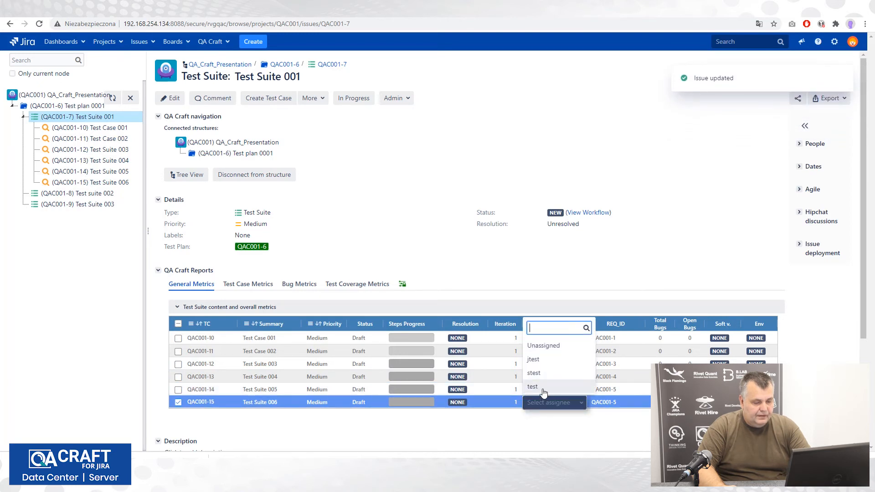
click(541, 390)
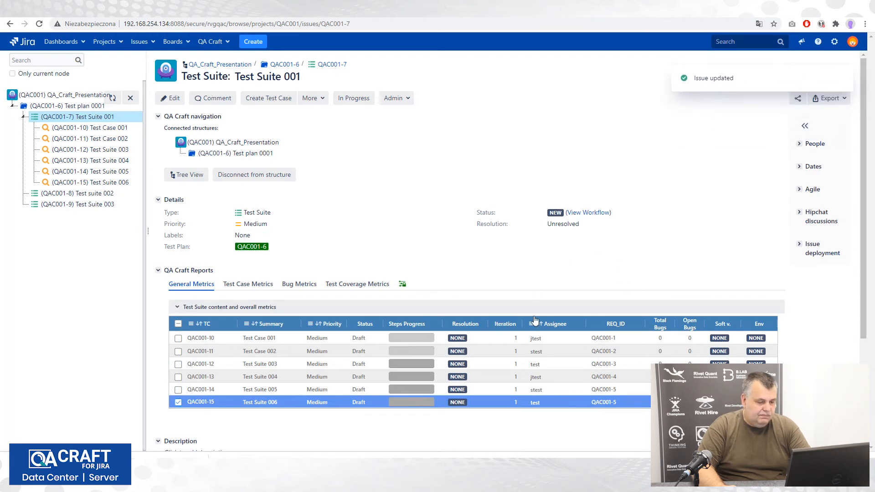
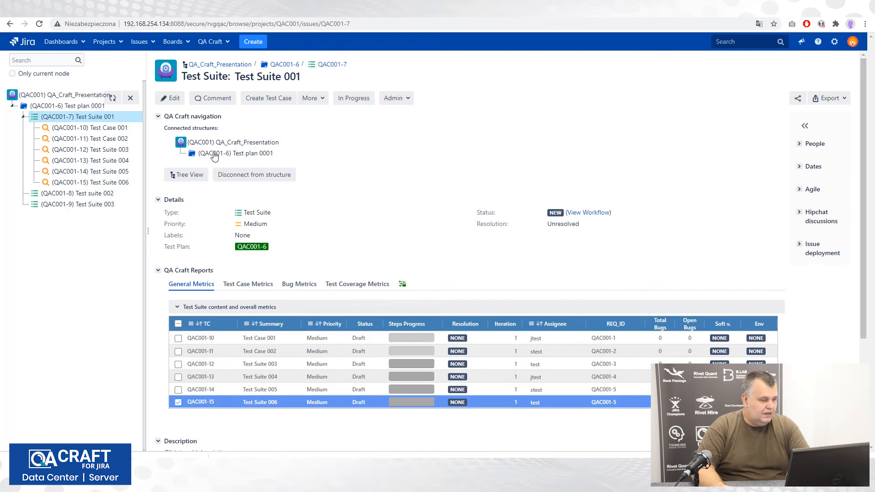
Open test case QAC001-10 and set the status of all three of its steps to PASSED.
click(87, 129)
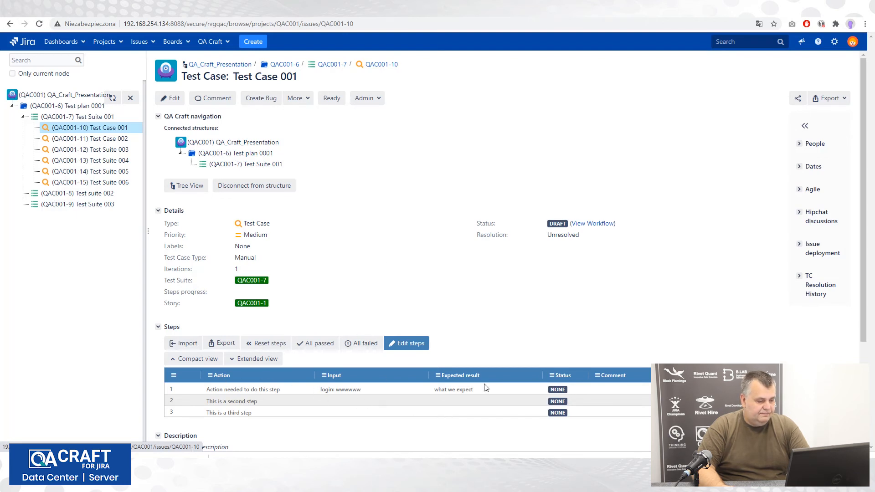
mouse_move(524, 395)
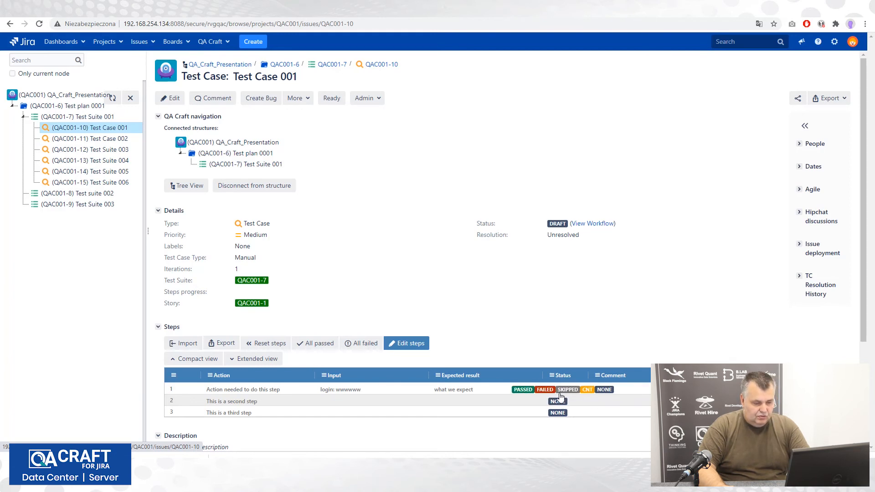
click(523, 390)
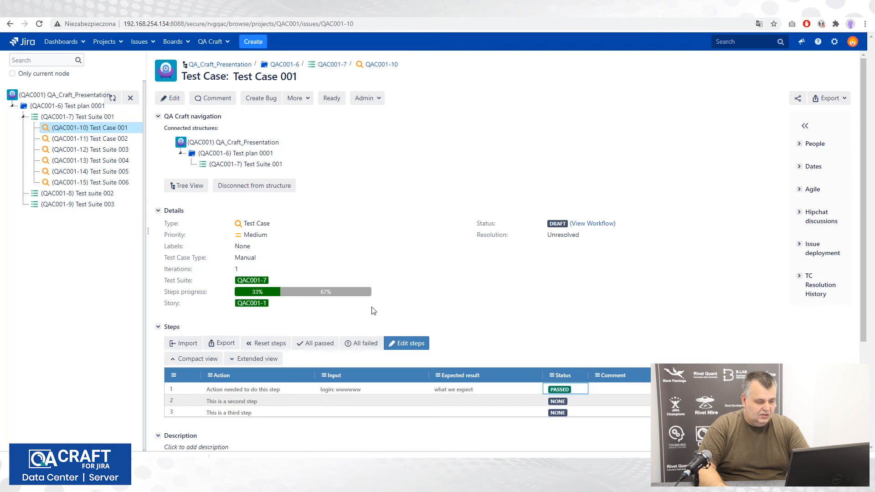
click(525, 401)
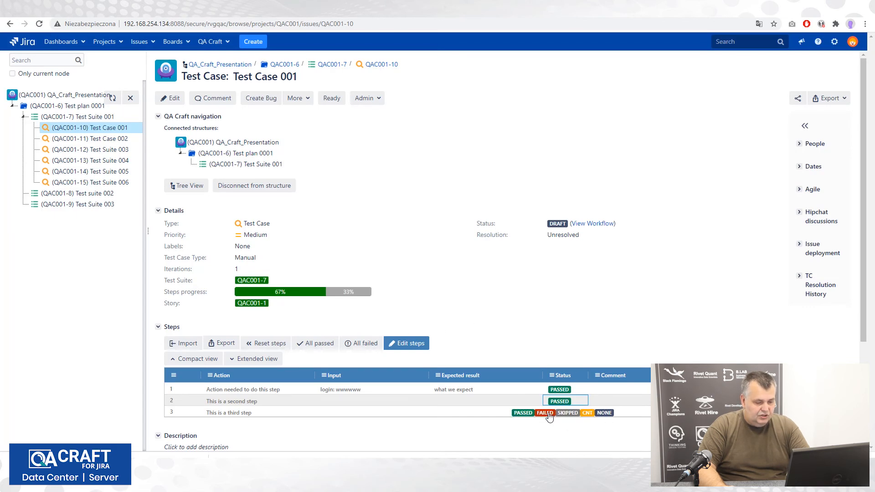
click(525, 413)
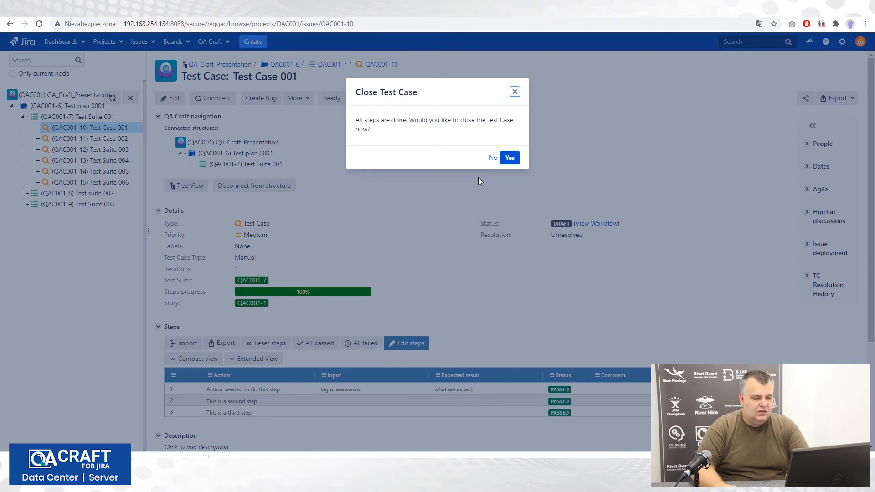
Agree to close test case QAC001-10, with the test result "ok" and the test case resolution Passed.
click(511, 159)
click(399, 130)
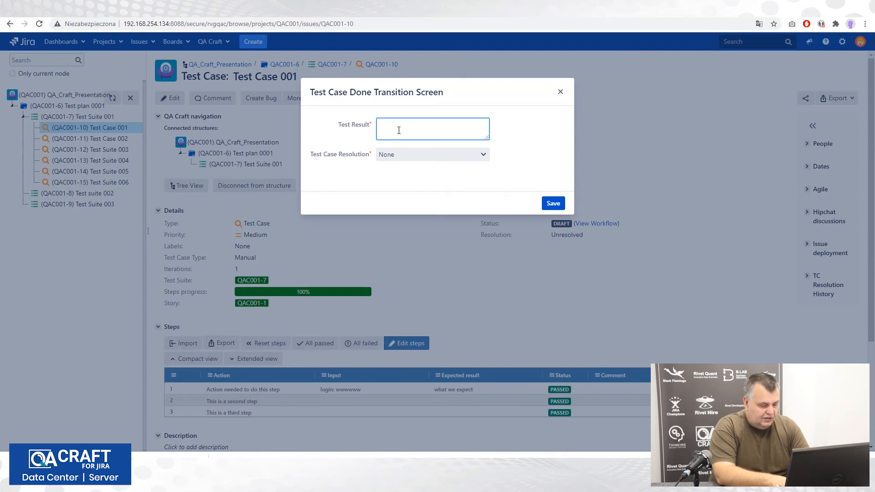
text(ok)
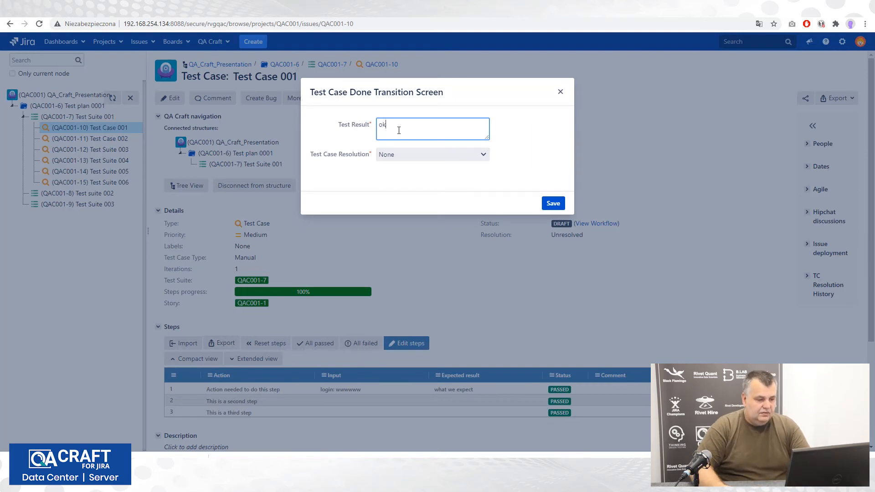
click(393, 158)
click(383, 176)
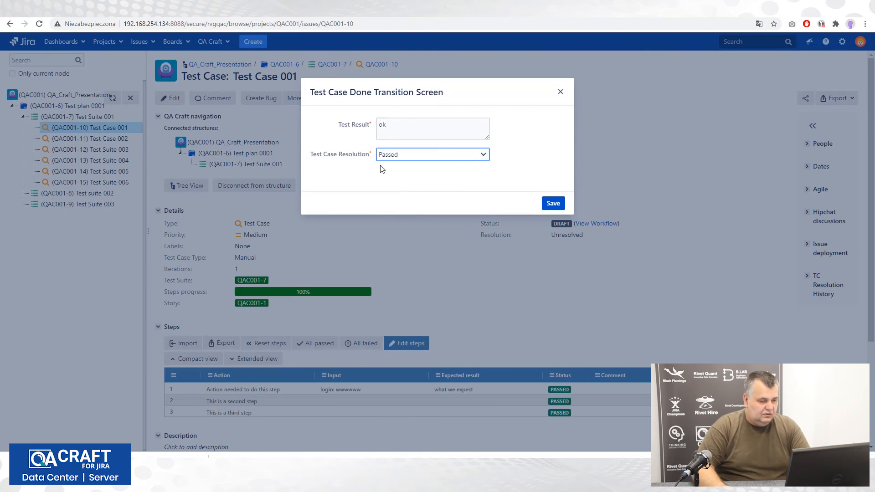
click(553, 203)
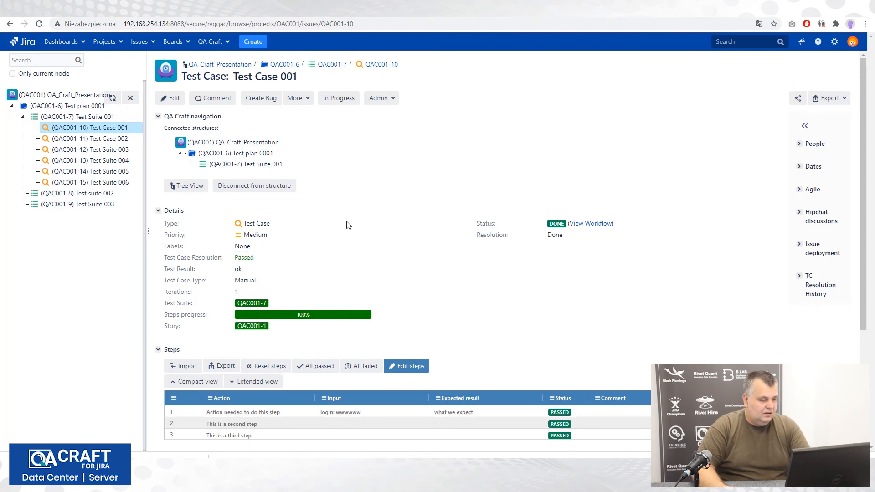
Review the general metrics of Test Suite 001 and of Test plan 0001, and return to the suite.
click(218, 165)
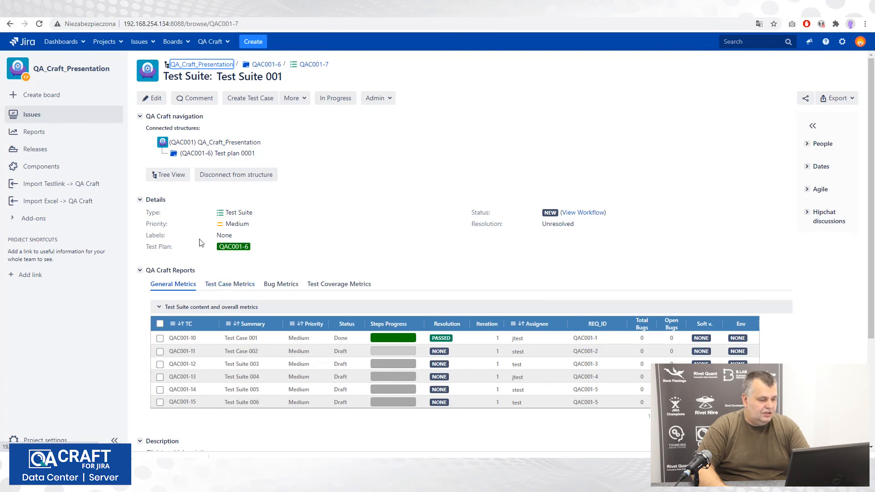
click(215, 157)
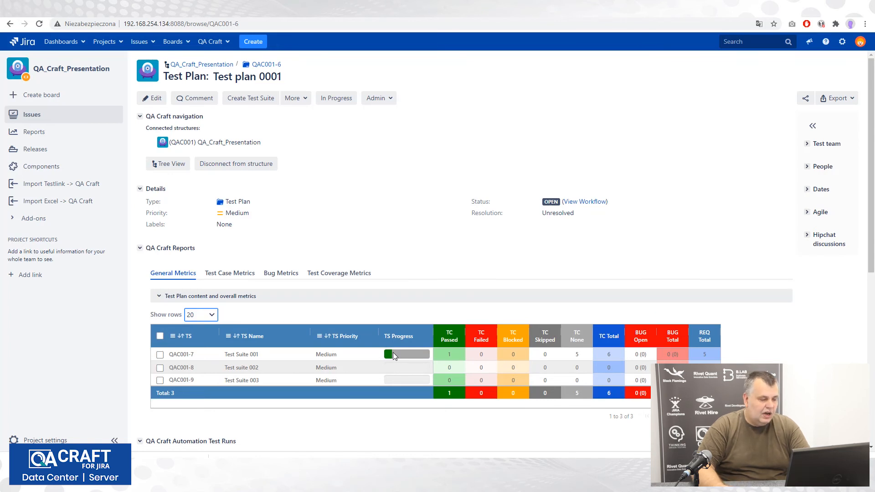
click(178, 354)
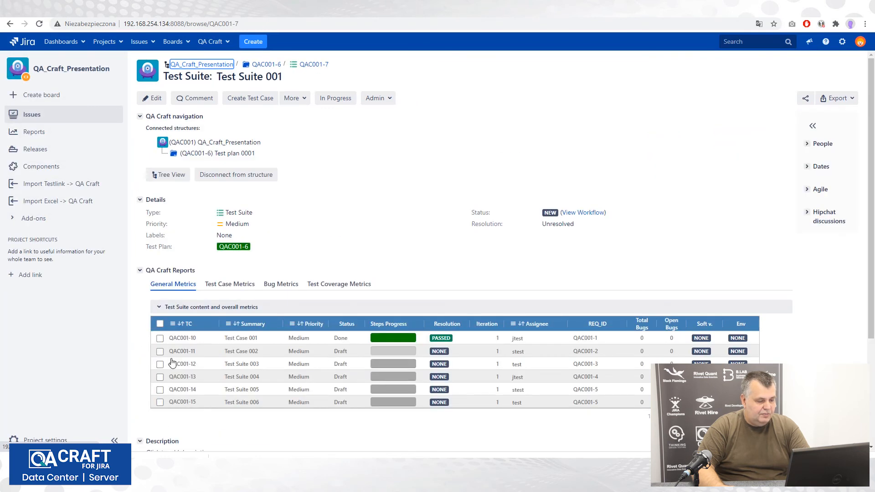
Open test case QAC001-11 from the suite's content grid and set its first and second steps to PASSED.
click(186, 354)
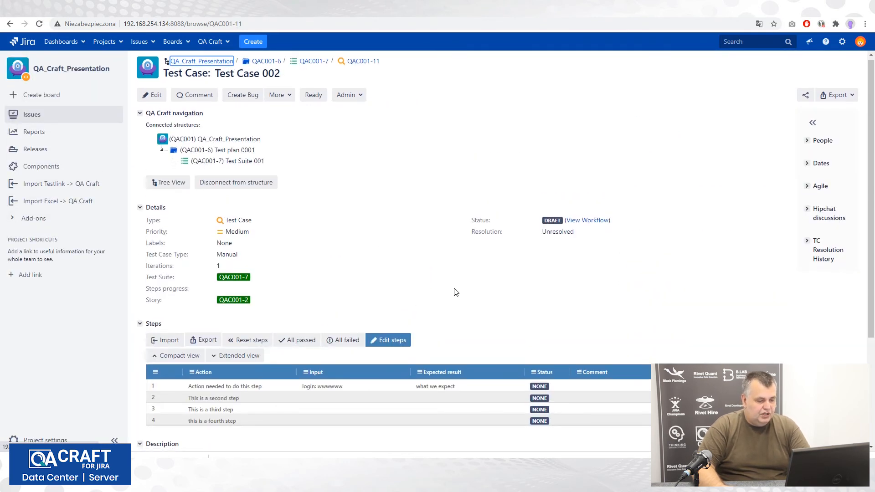
scroll(453, 293, down, 1)
scroll(430, 256, up, 1)
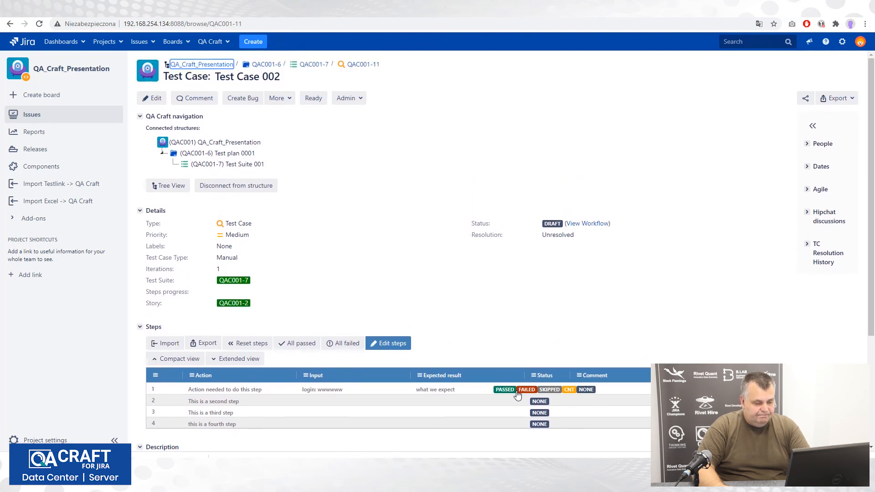
click(540, 390)
click(539, 390)
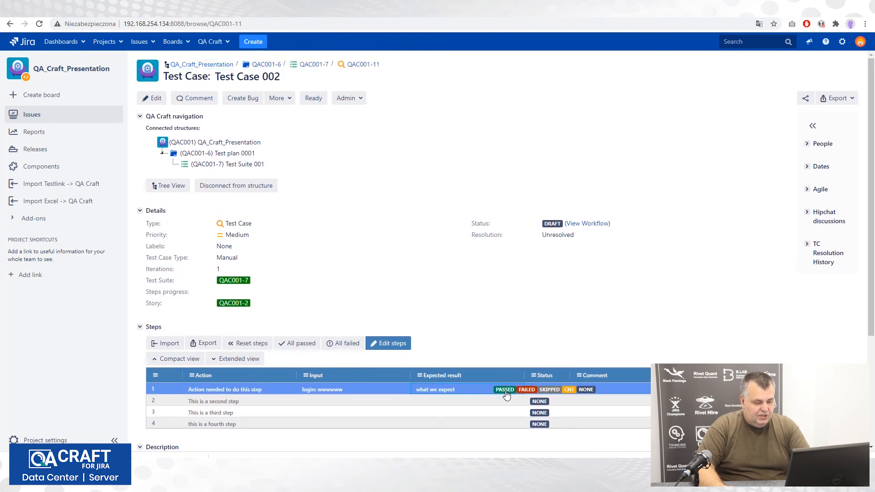
click(504, 390)
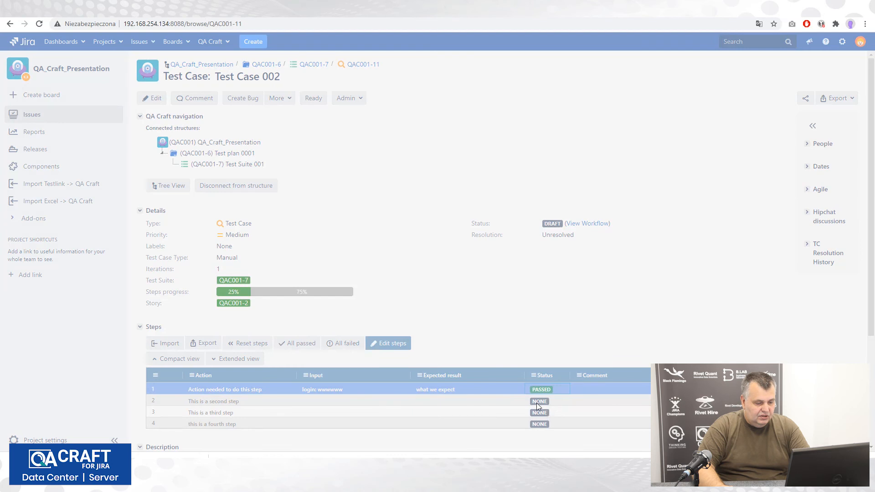
click(537, 403)
click(507, 404)
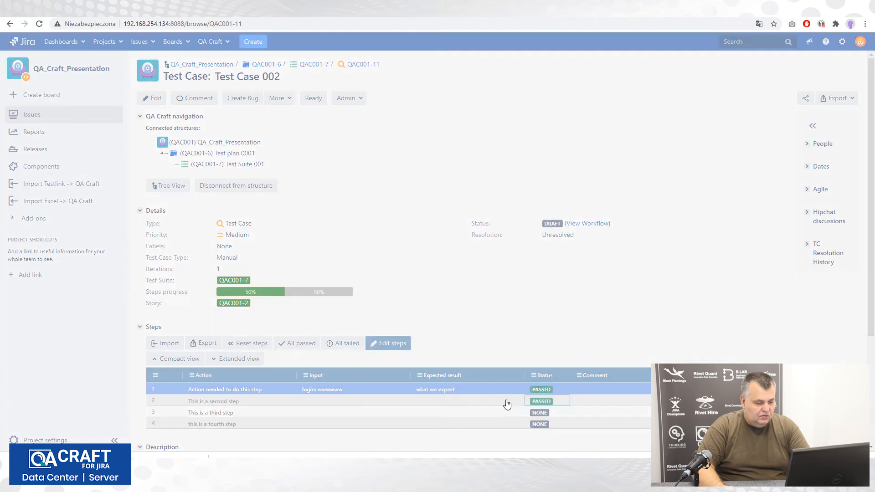
Set the status of the third step of test case QAC001-11 to FAILED.
click(539, 412)
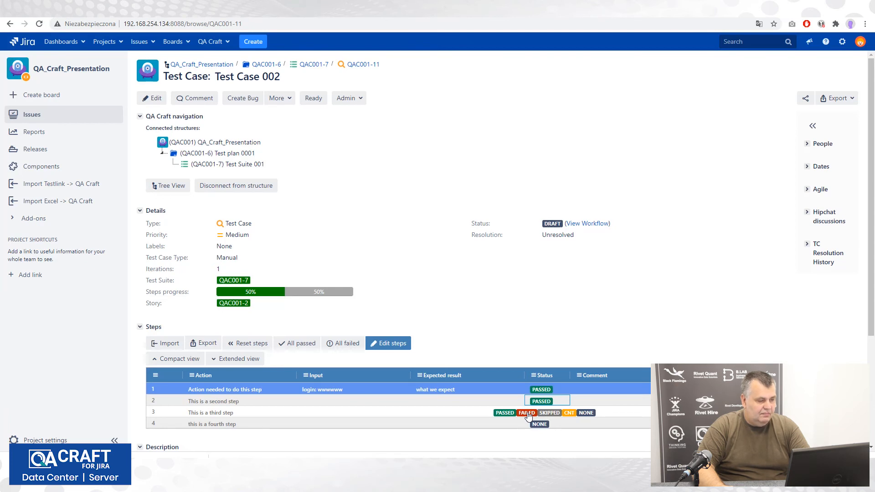
click(527, 414)
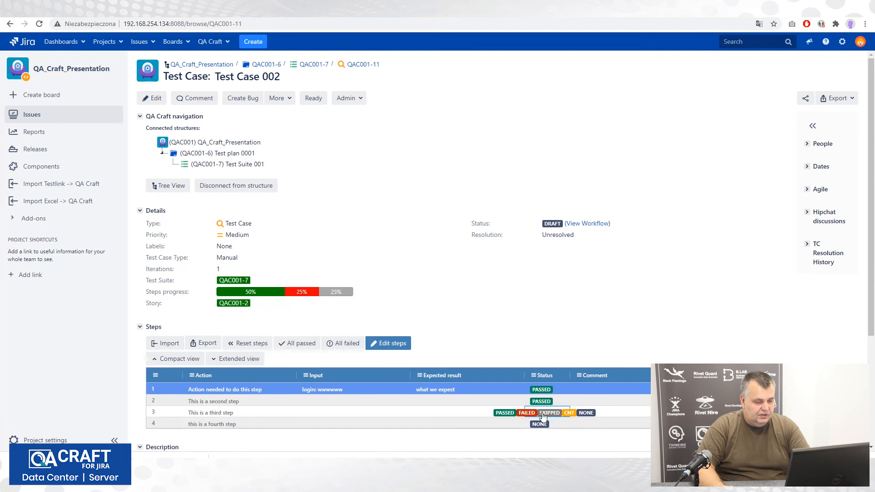
click(539, 415)
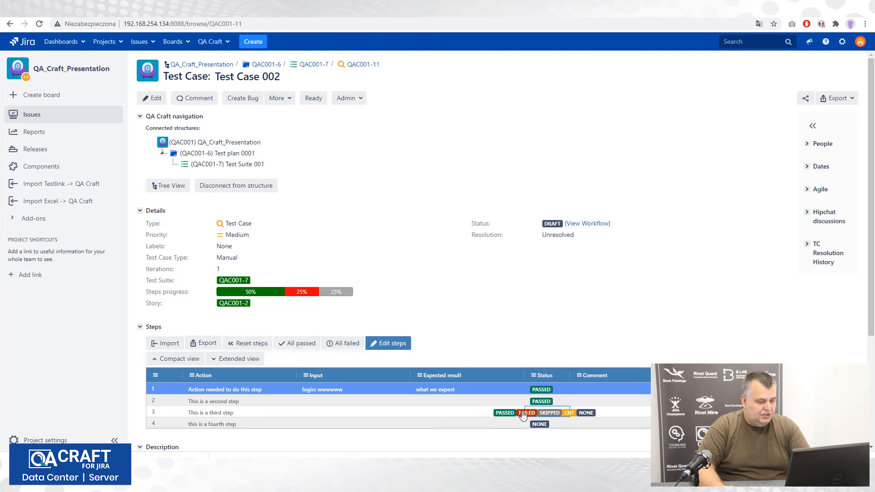
click(523, 414)
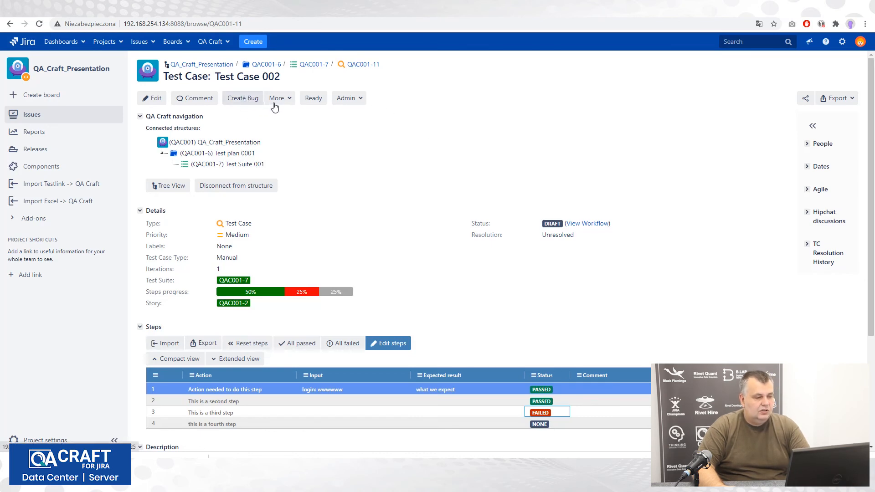
Create a bug from test case QAC001-11 with the summary "Bug - something wrong" and High priority.
click(243, 99)
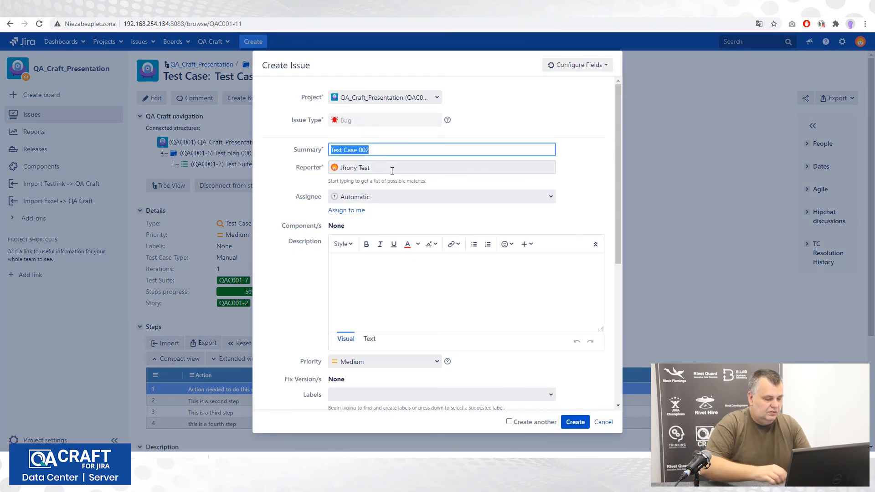
text(Bug)
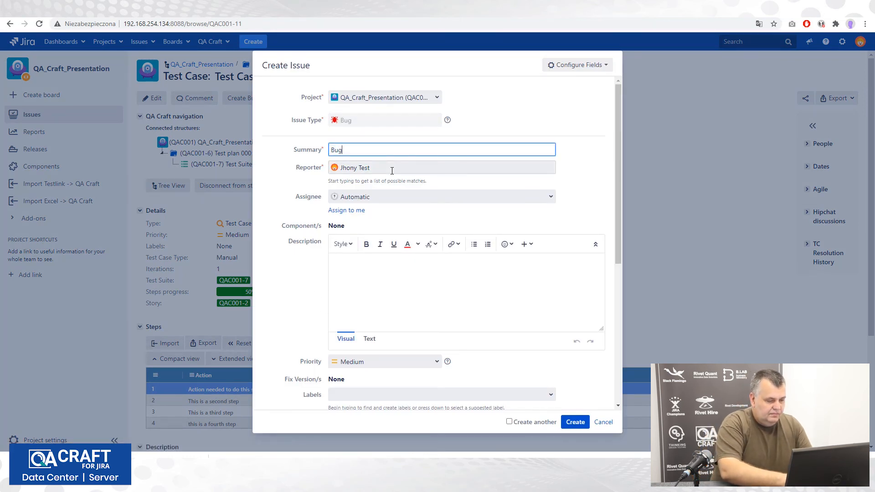
text( - somethi)
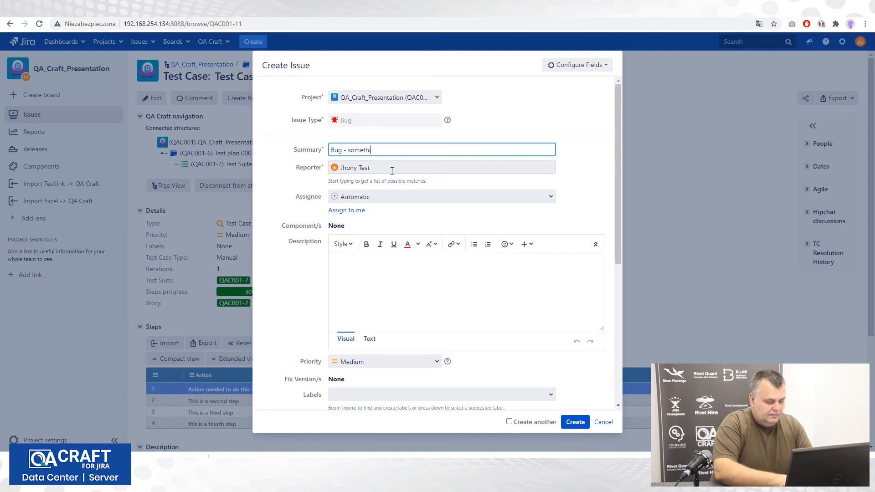
text(ng )
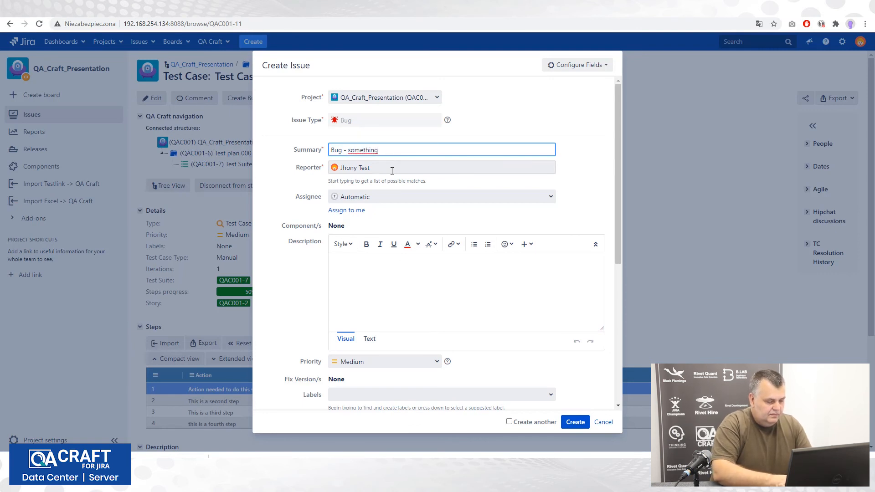
text(wro)
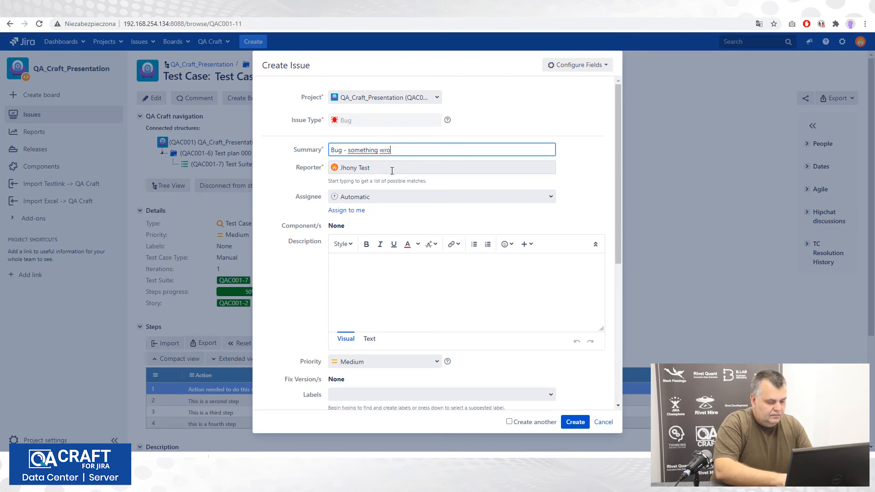
text(ng)
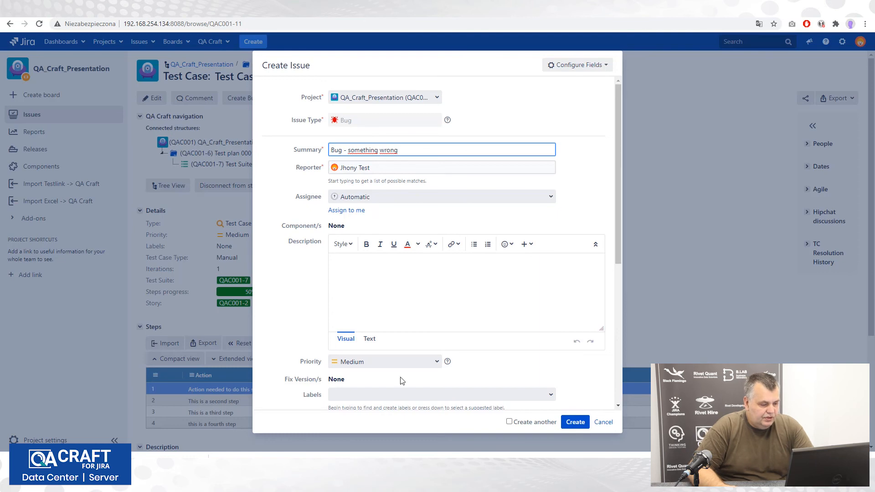
click(438, 363)
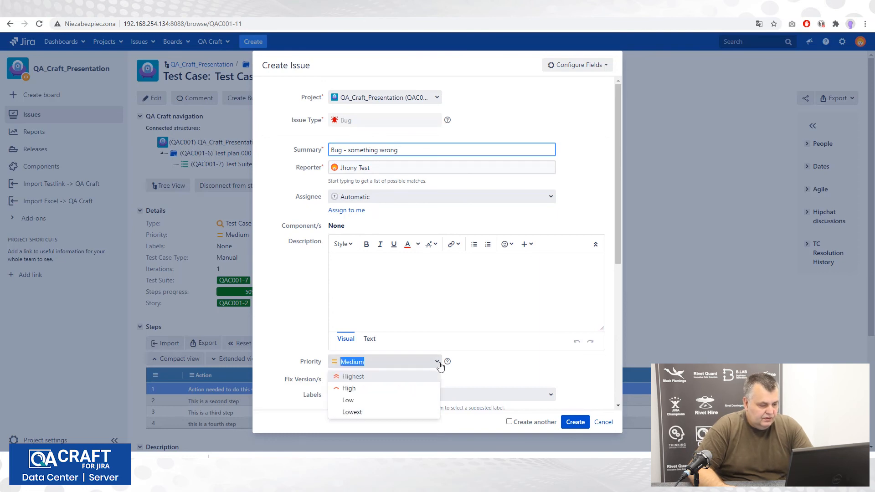
click(375, 389)
click(575, 423)
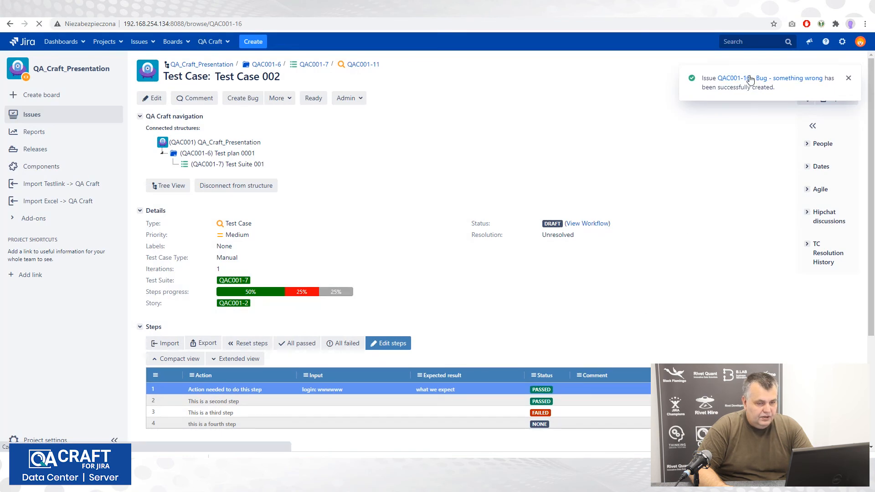
Examine how the new bug and test case QAC001-11 are linked, viewing both issues and ending on the test case.
click(750, 79)
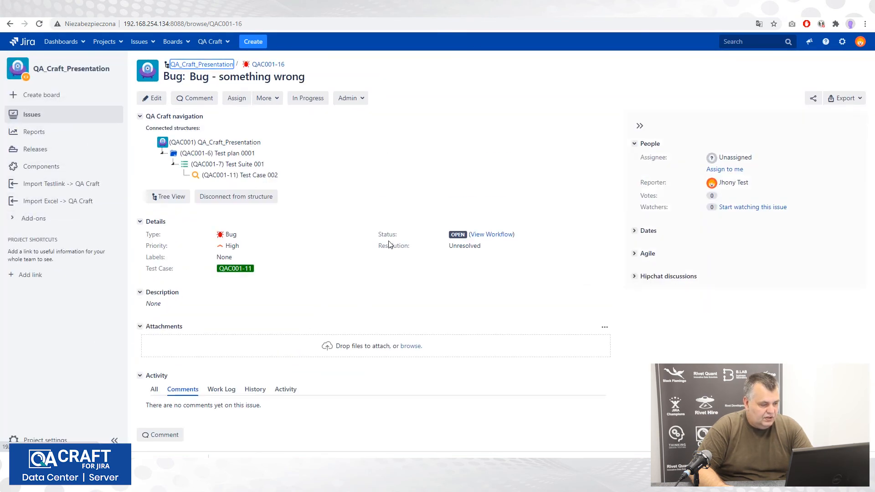
click(228, 175)
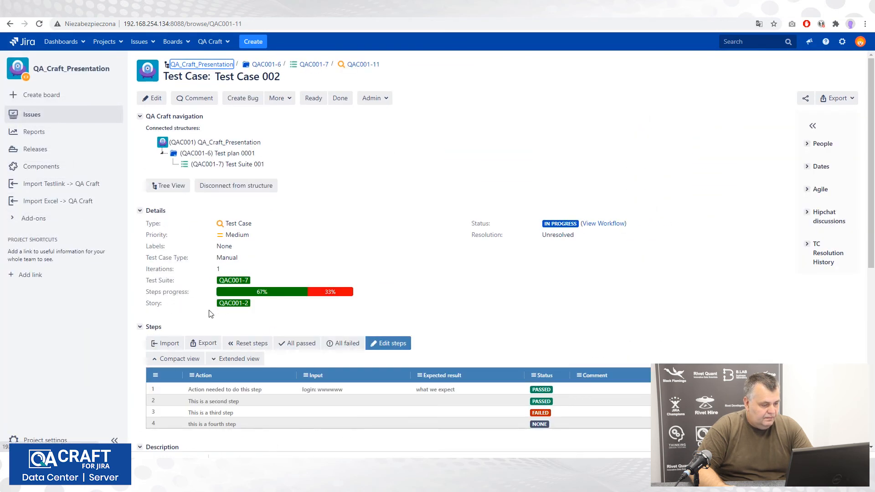
scroll(293, 319, down, 5)
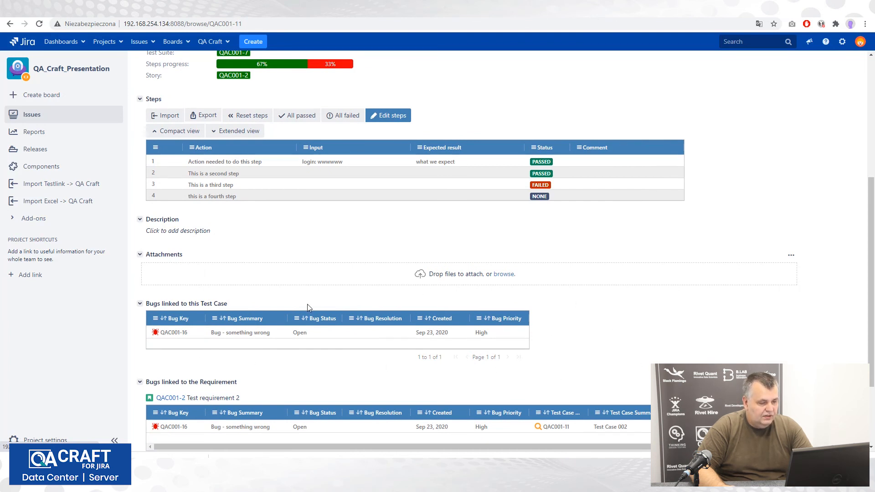
scroll(307, 304, up, 5)
scroll(308, 307, down, 3)
scroll(310, 312, down, 1)
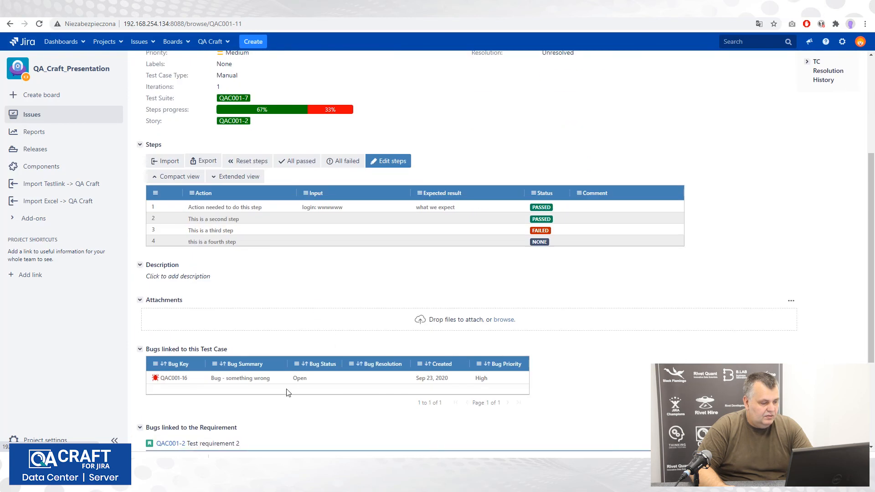
click(170, 379)
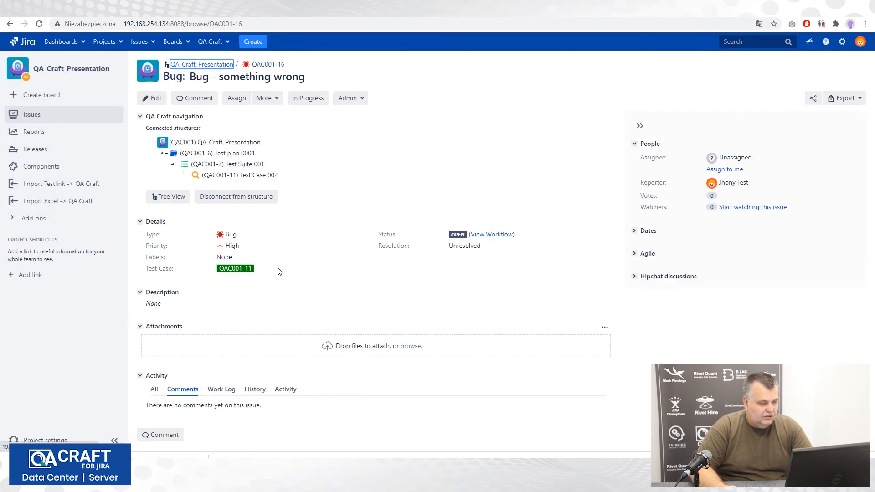
click(236, 271)
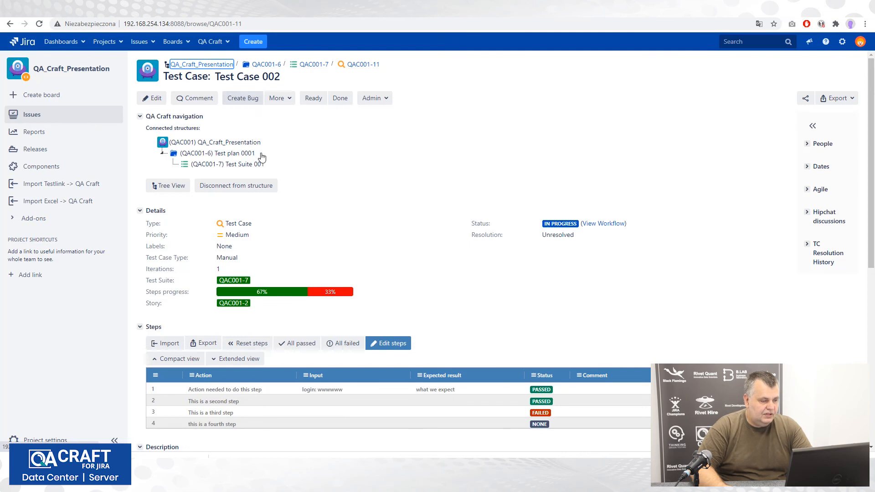
Close test case QAC001-11 as Done with the test result "something was wrong" and the resolution Failed.
click(343, 97)
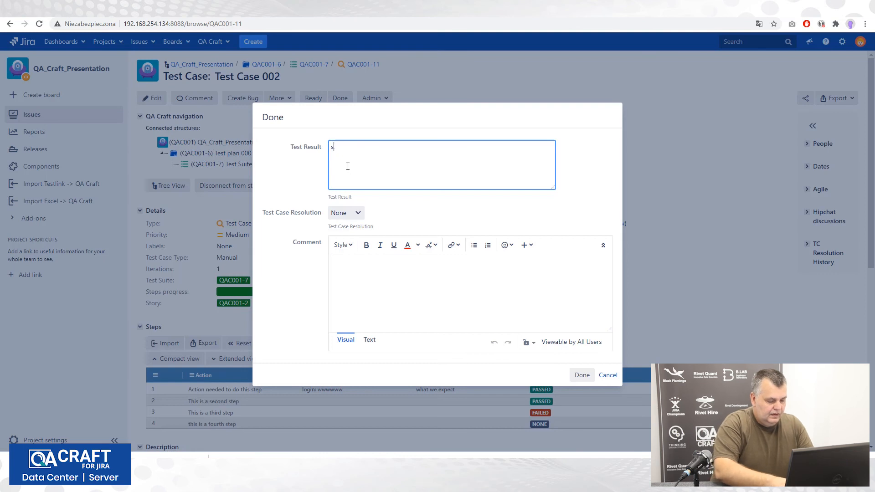
text(someth)
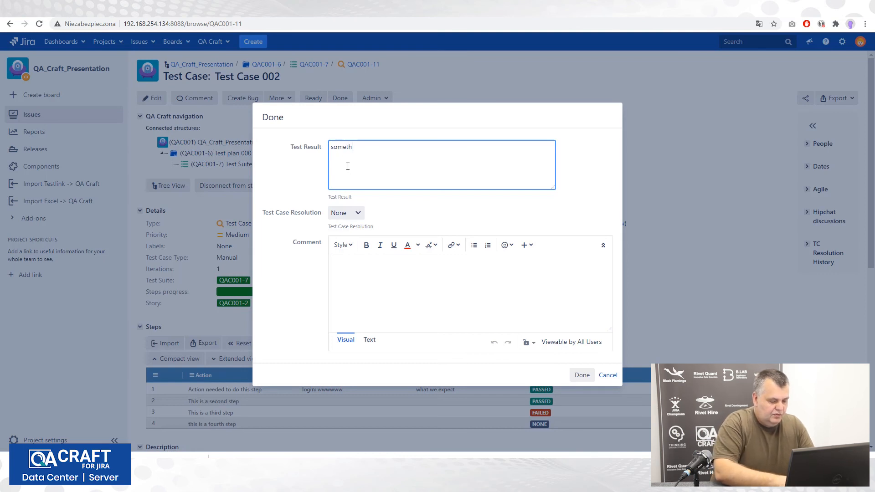
text(ing)
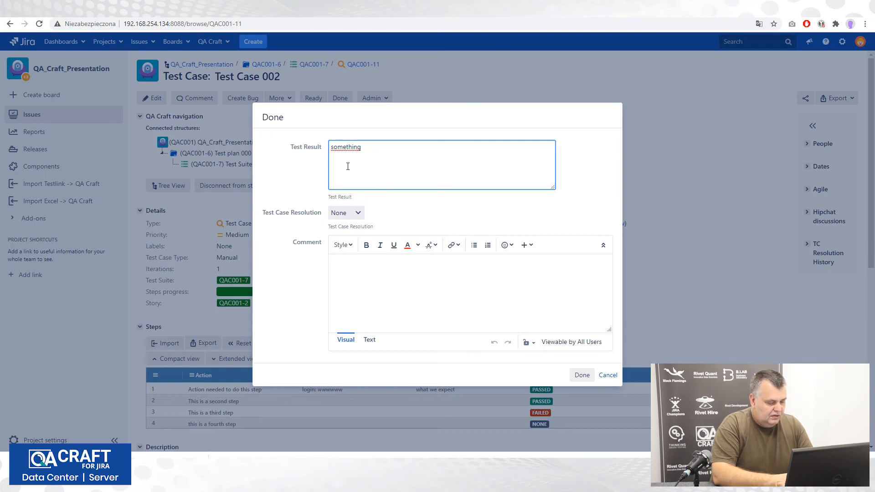
text( was w)
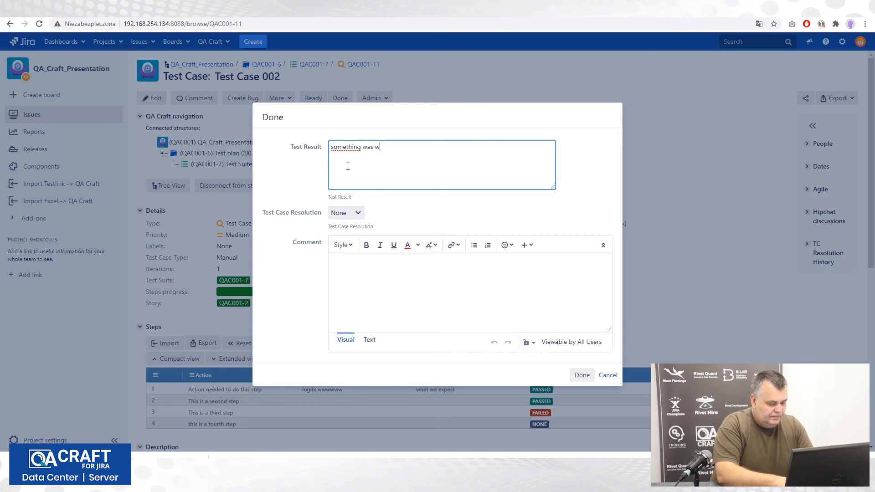
text(rong)
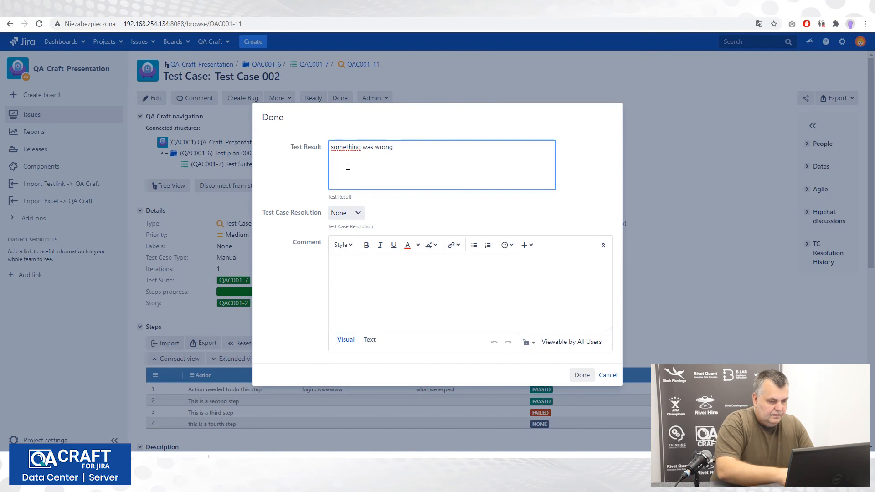
click(358, 212)
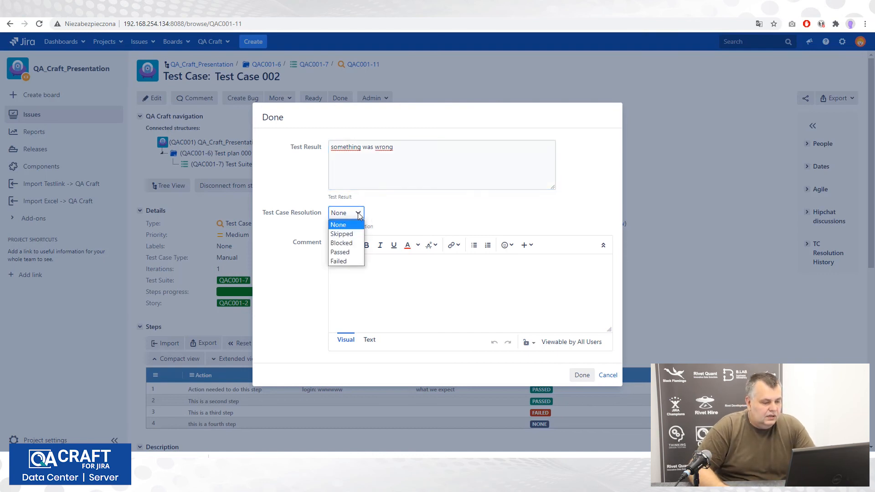
click(357, 262)
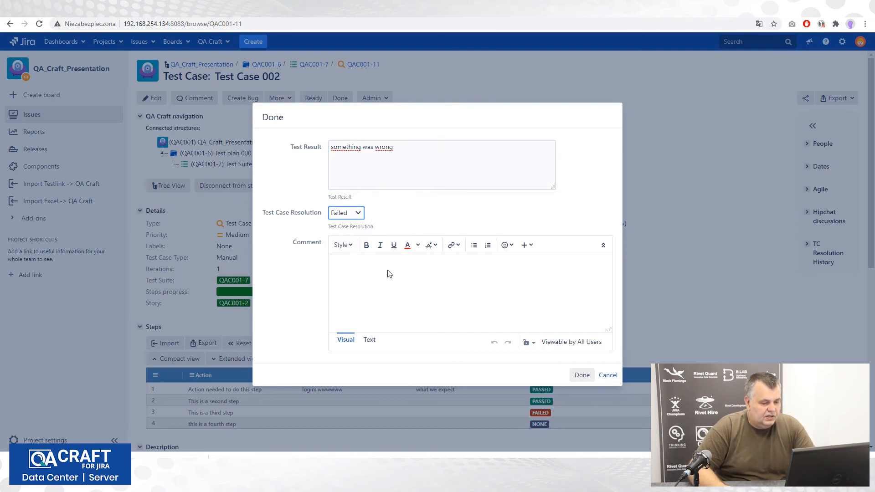
click(581, 375)
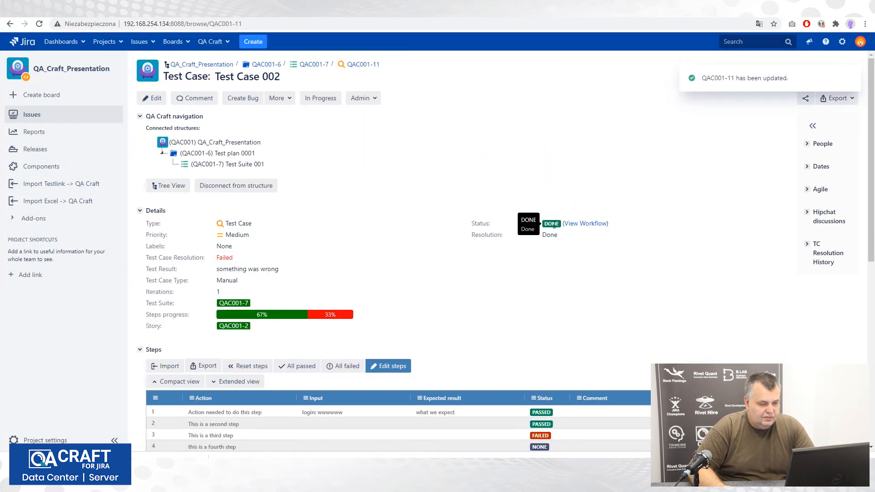
Review the general metrics of Test Suite 001 and Test plan 0001, ending back on the suite.
click(241, 164)
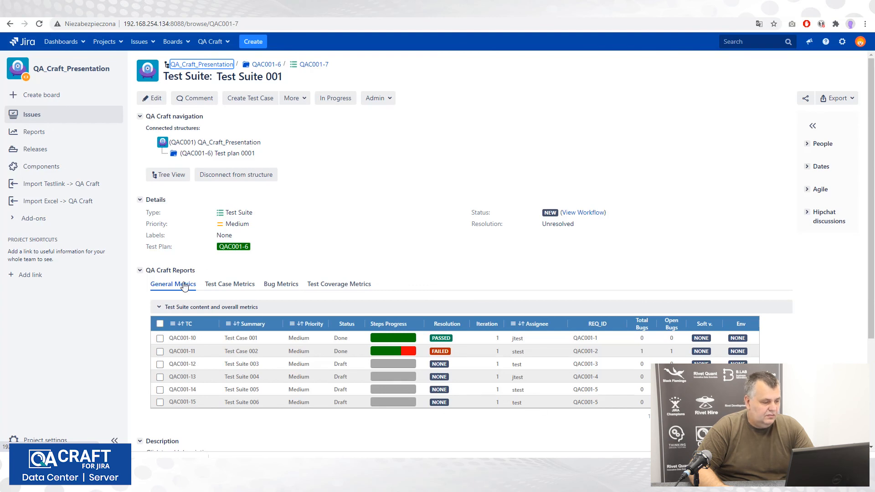
click(236, 154)
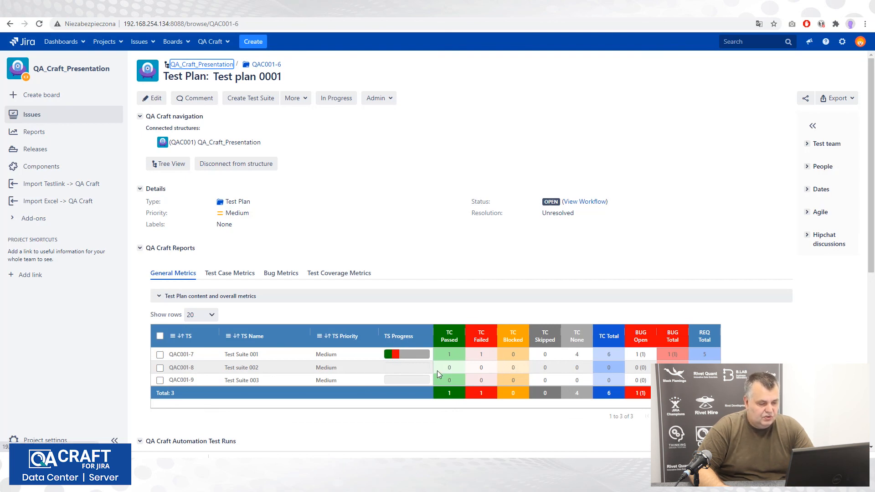
click(180, 355)
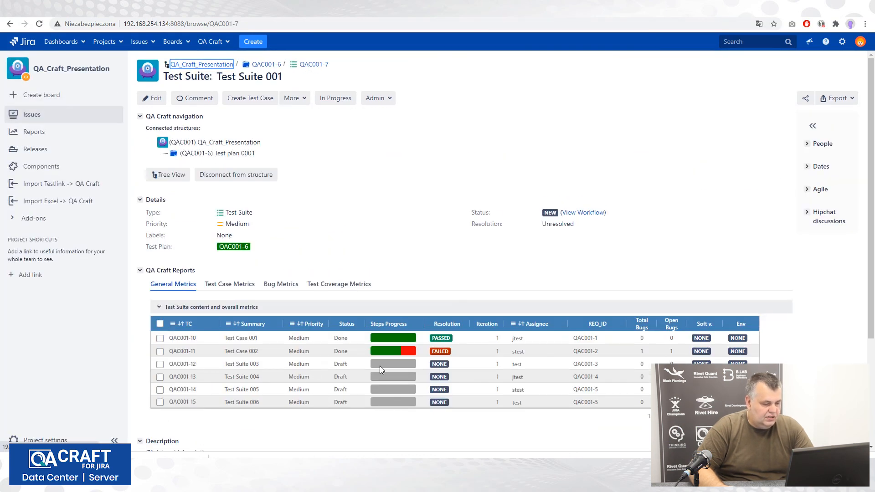
Open test case QAC001-12 from the suite's content grid and mark all its steps as passed.
click(183, 365)
click(183, 364)
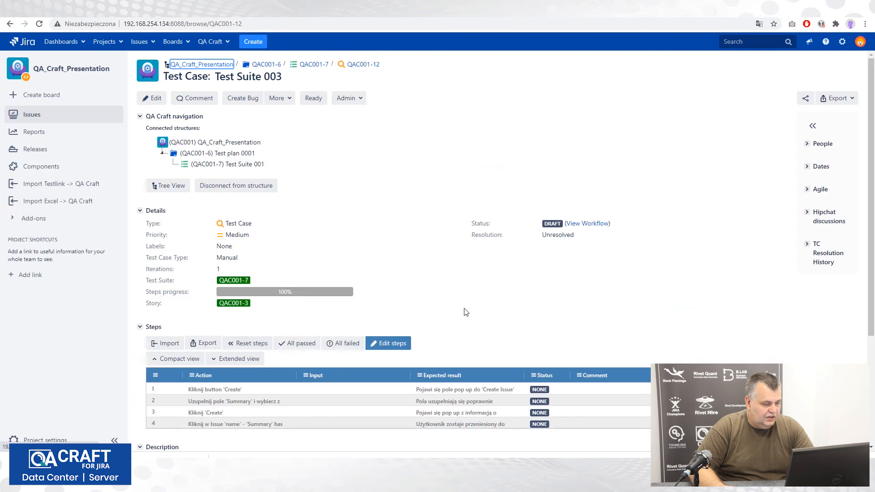
scroll(547, 284, down, 2)
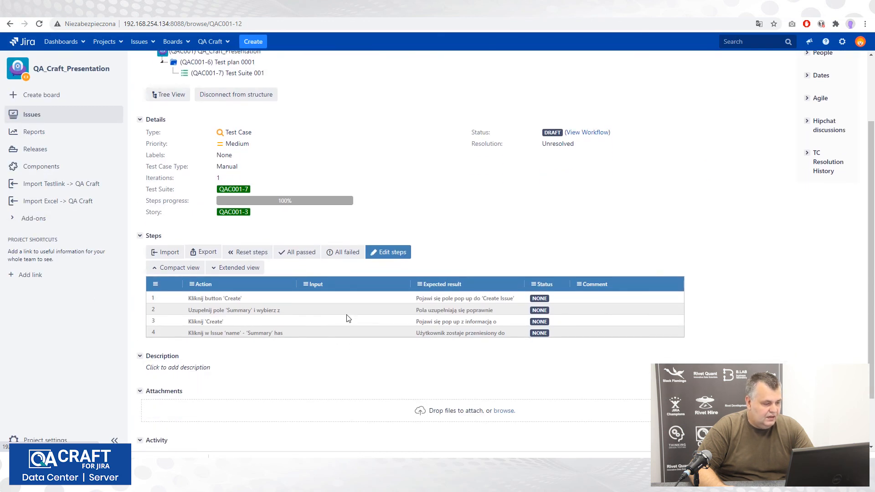
scroll(580, 344, up, 2)
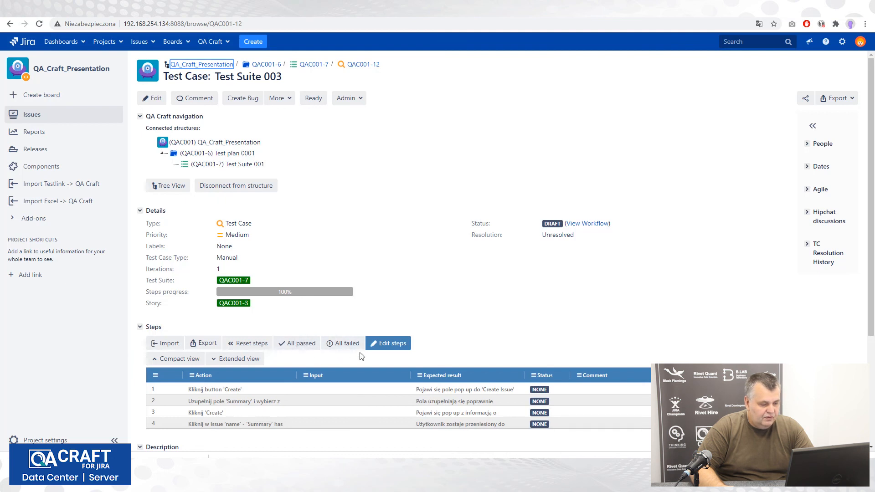
click(287, 346)
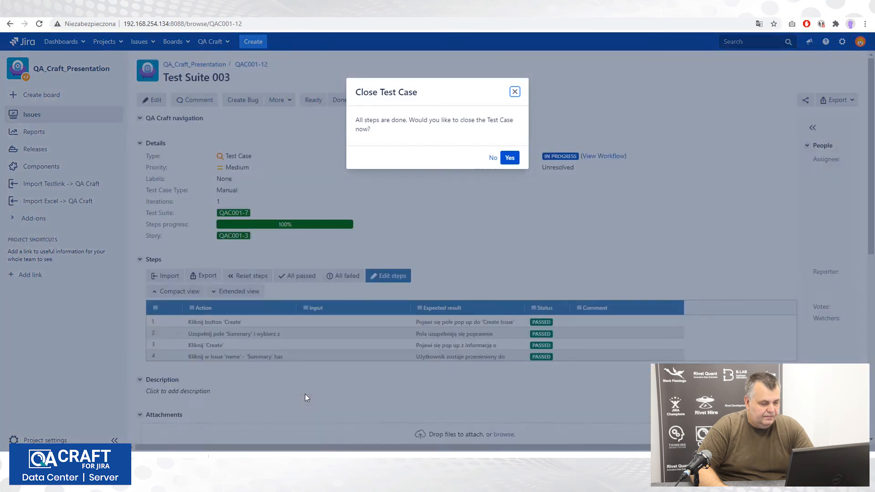
Close test case QAC001-12 with the test result "ok" and the resolution Passed.
click(509, 159)
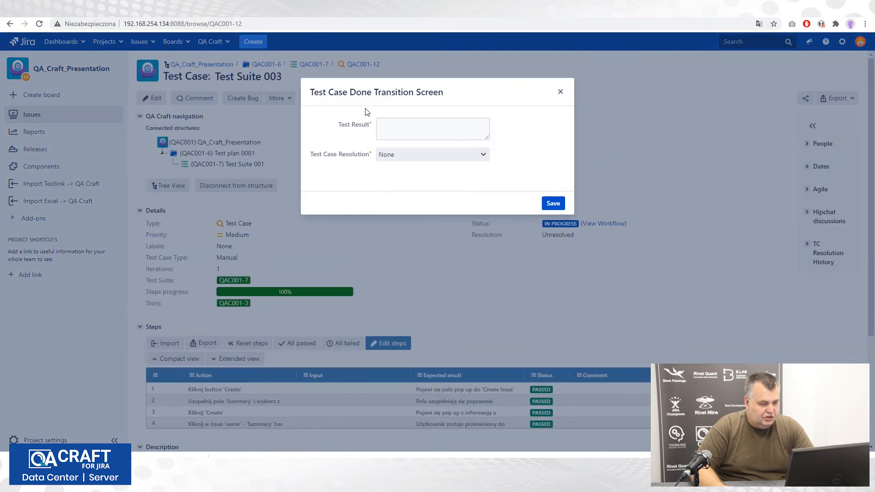
click(397, 125)
text(ok)
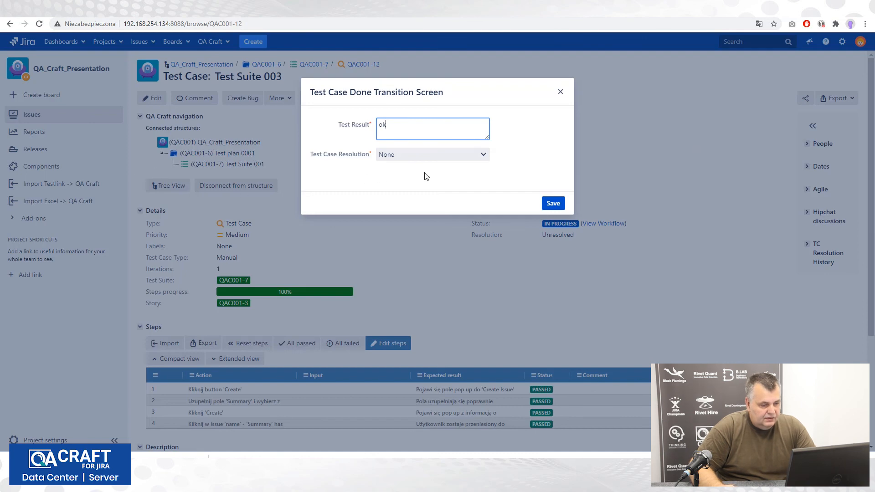
click(480, 155)
click(401, 195)
click(548, 206)
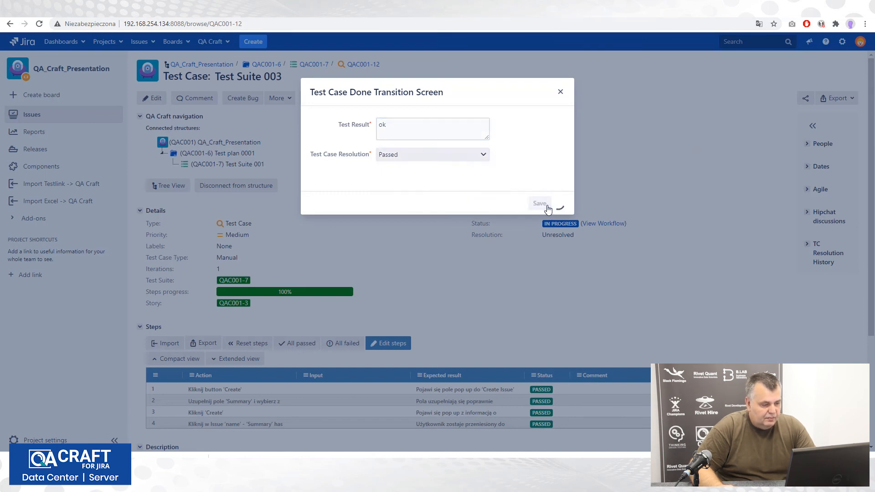
scroll(555, 272, down, 3)
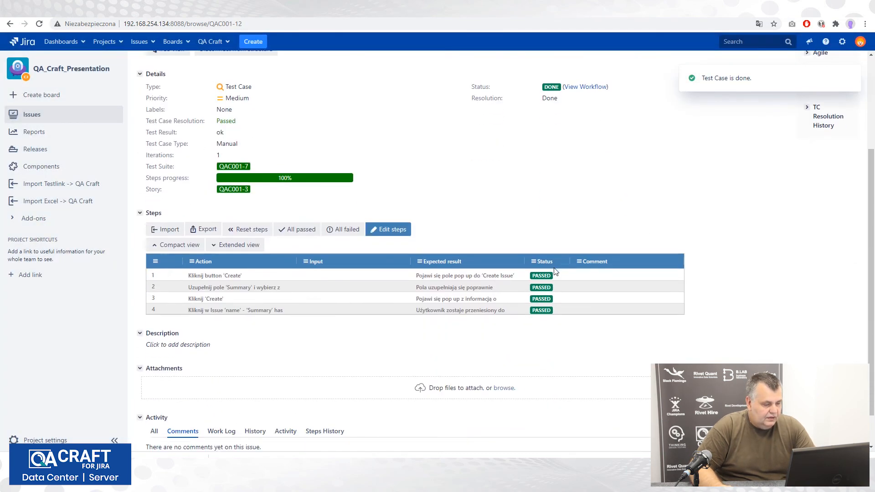
scroll(555, 272, up, 3)
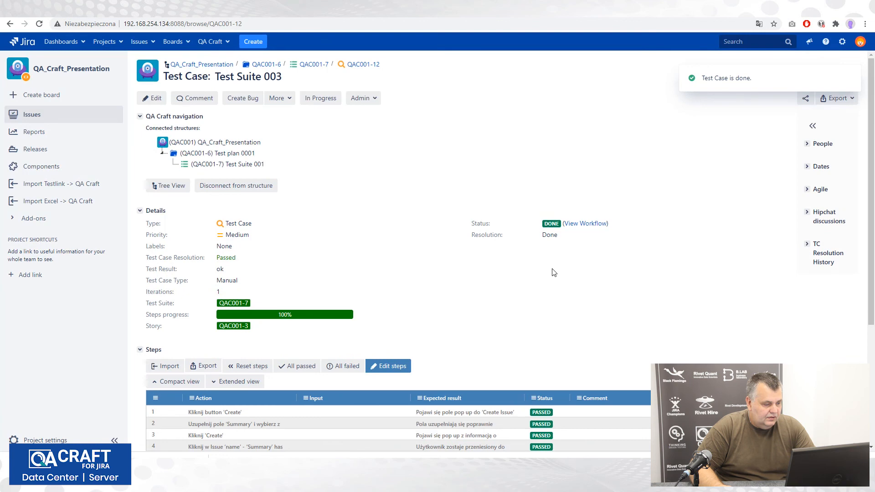
Return to Test Suite 001, open test case QAC001-13 and mark all its steps as failed.
click(205, 165)
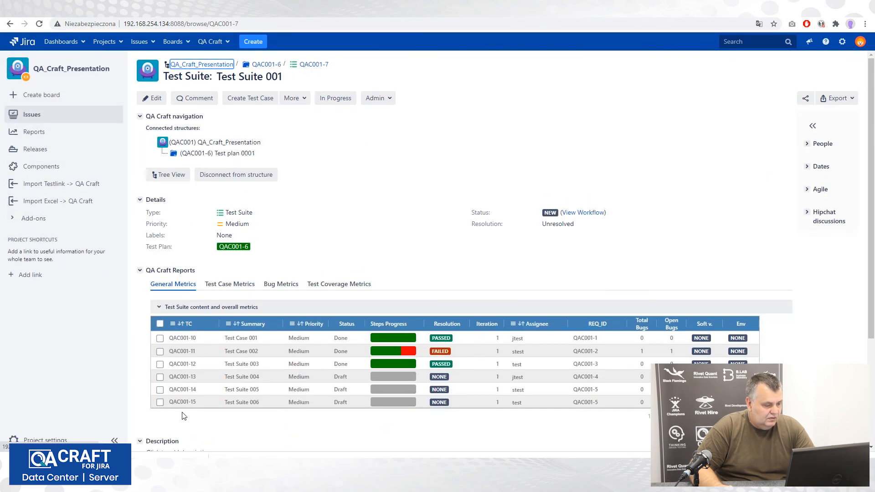
click(184, 378)
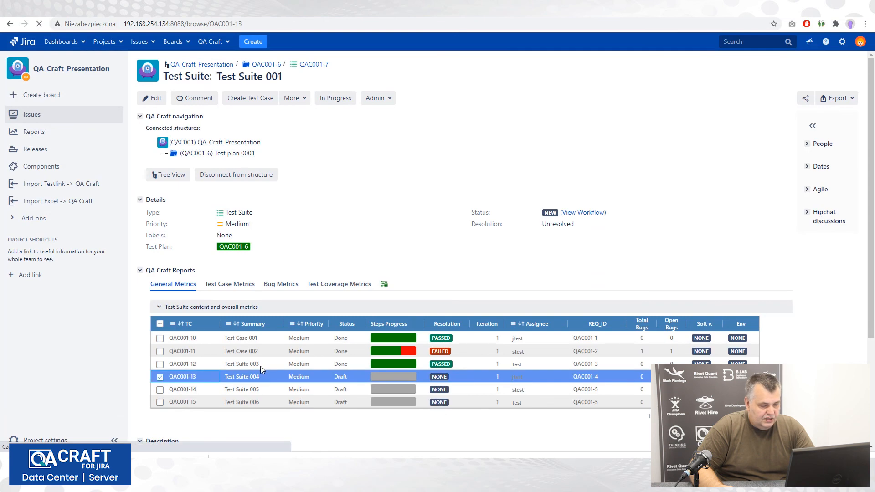
scroll(401, 290, down, 2)
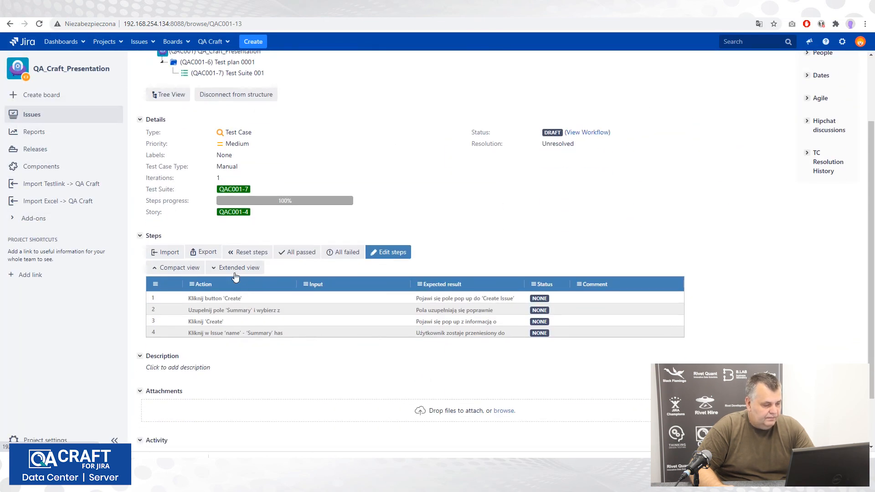
click(344, 255)
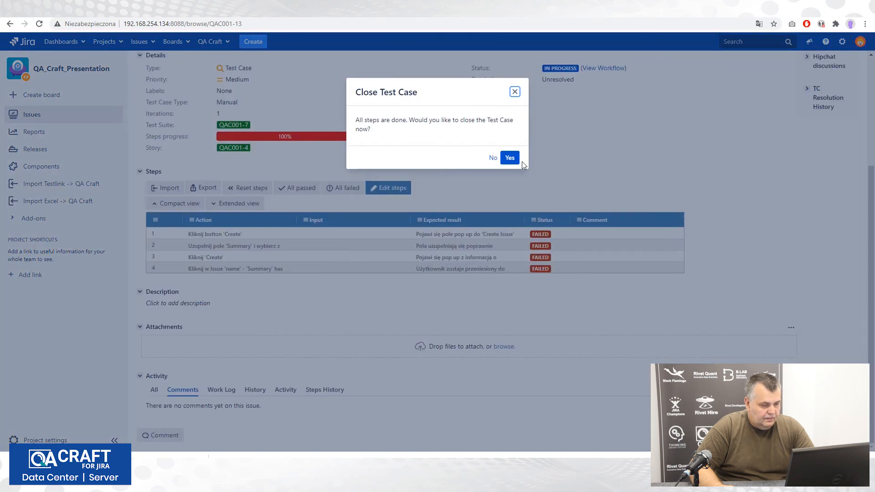
Close test case QAC001-13 with the test result "nok" and the resolution Failed.
click(509, 158)
click(401, 132)
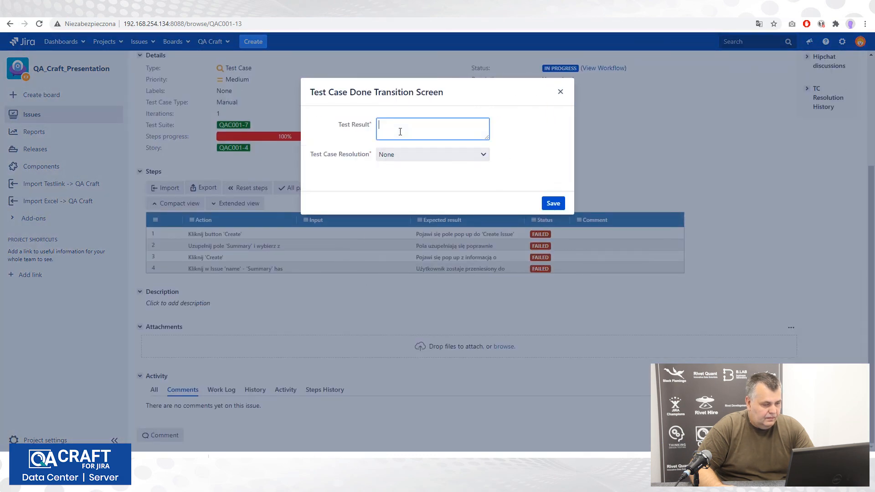
text(nok)
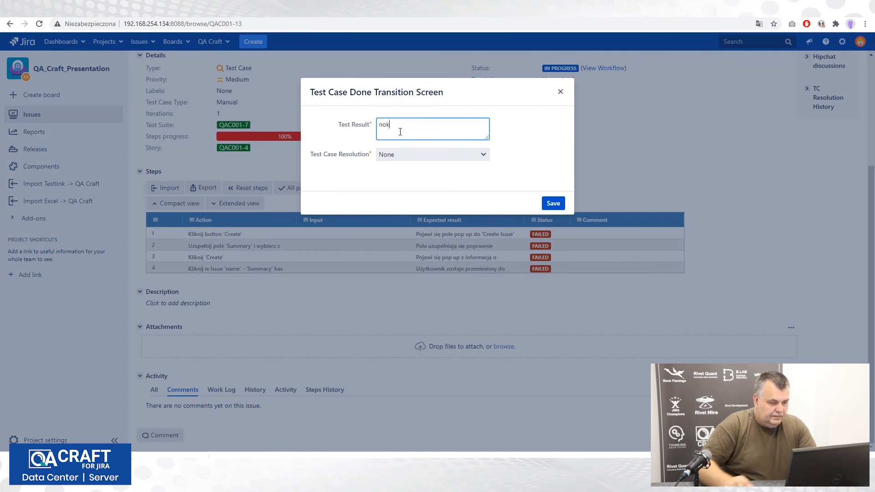
click(453, 154)
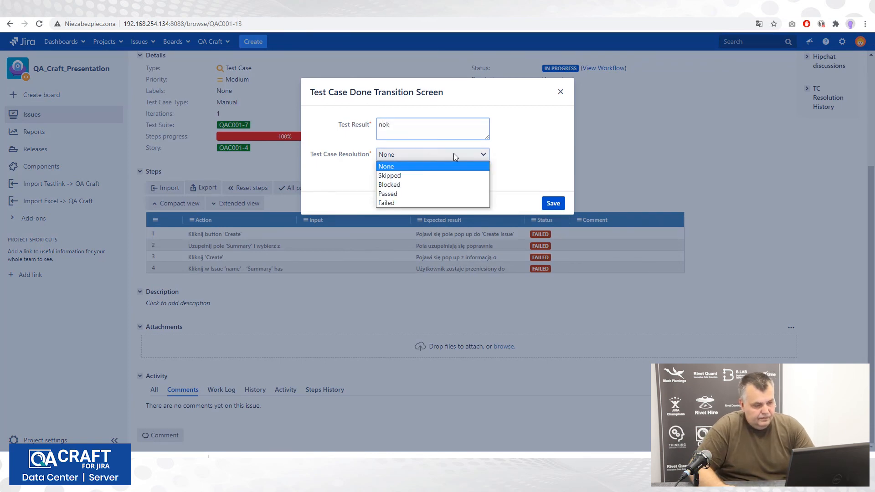
click(397, 202)
click(554, 205)
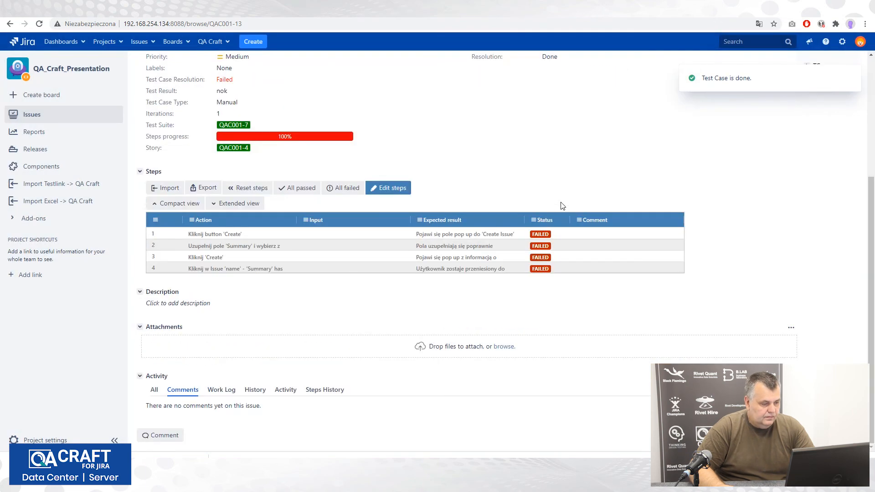
Check the updated test case resolutions and bug counts in Test Suite 001, and open its parent Test plan 0001.
scroll(282, 214, up, 4)
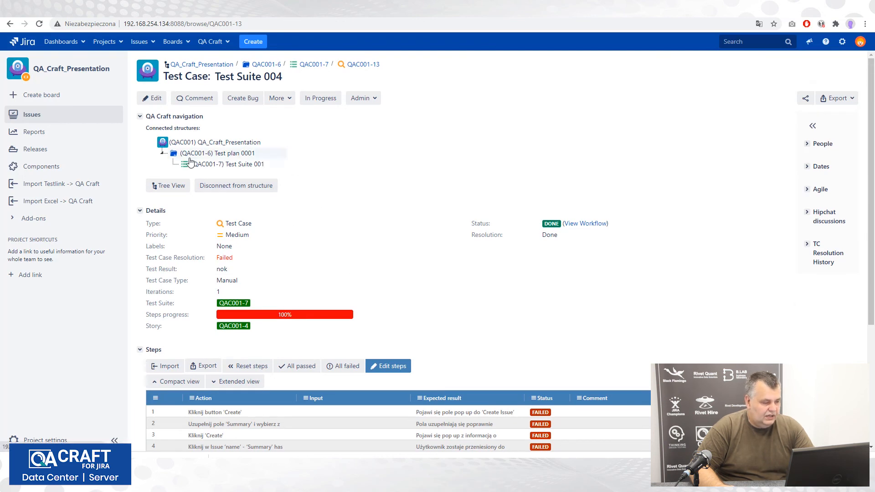
click(210, 166)
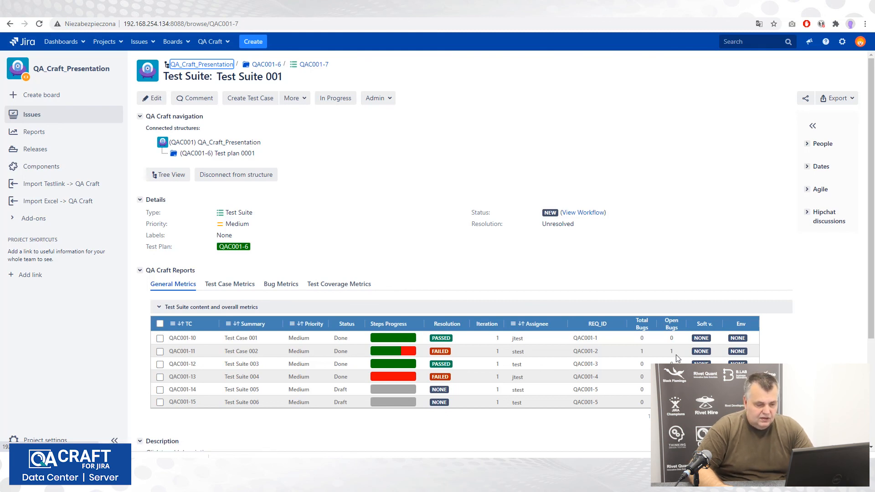
click(211, 153)
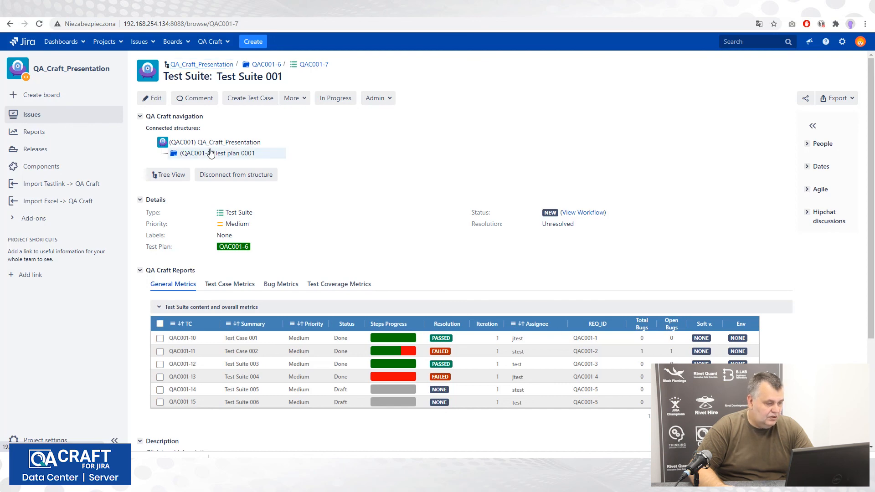